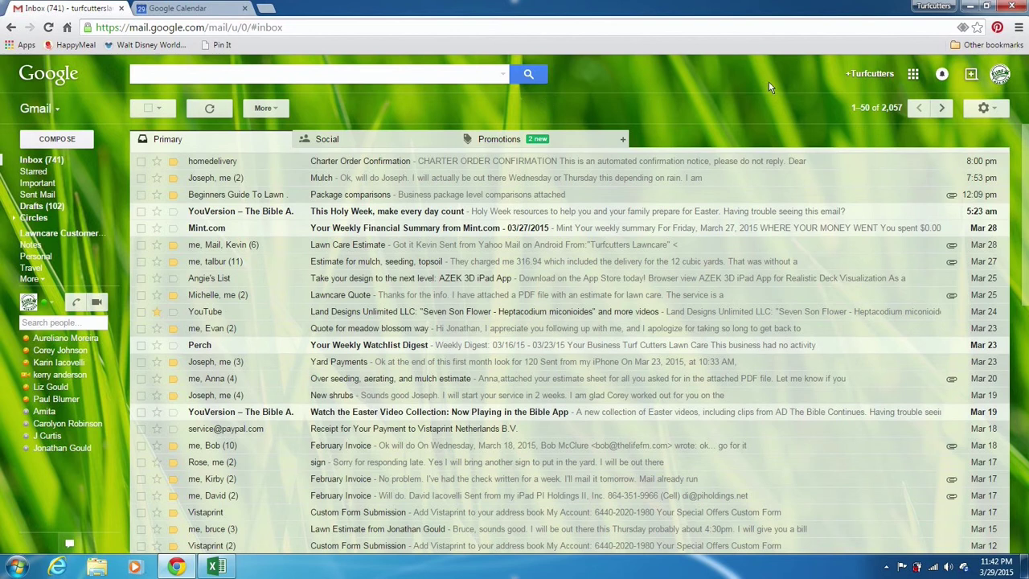
Open Google Calendar from the Gmail inbox.
click(914, 76)
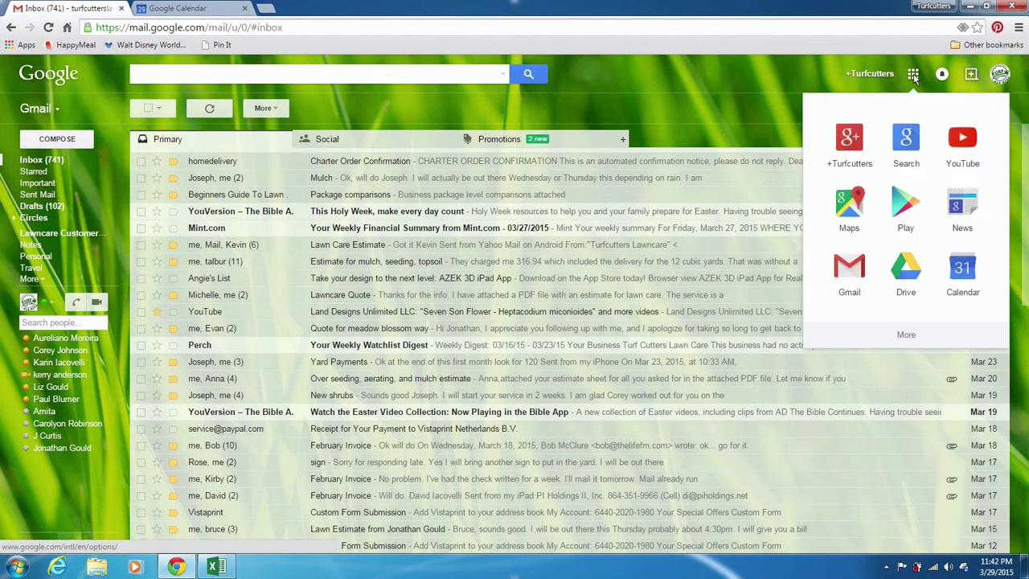
click(962, 273)
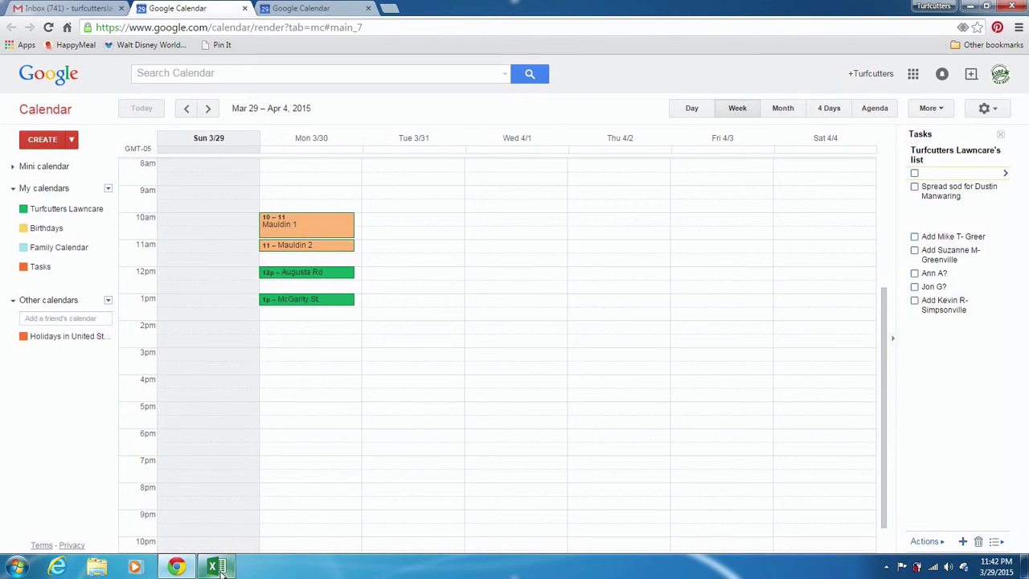
Switch to the Customer Info 2015 workbook in Excel and review the customer names and address cities down to the end of the list.
mouse_move(222, 571)
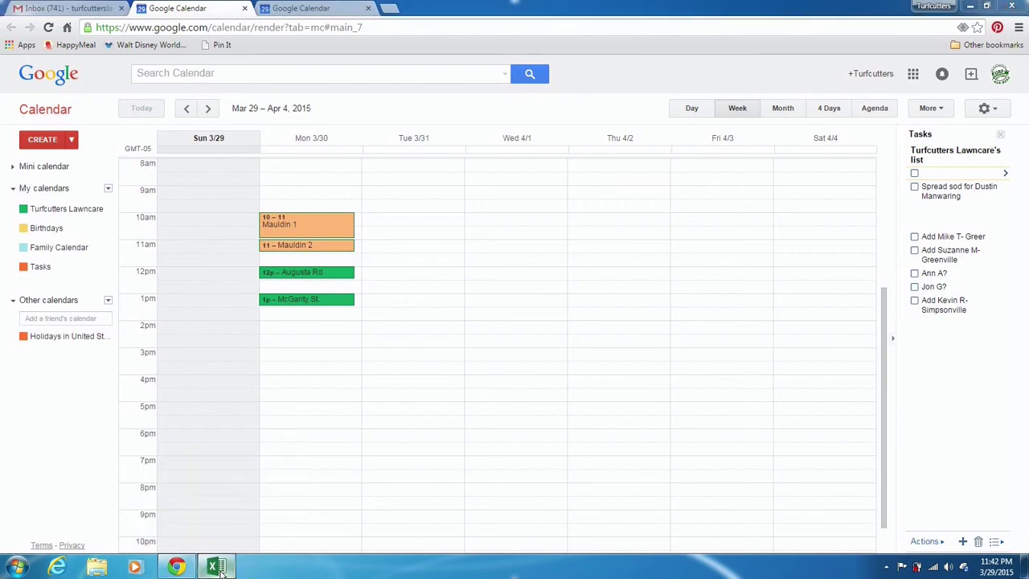
click(221, 570)
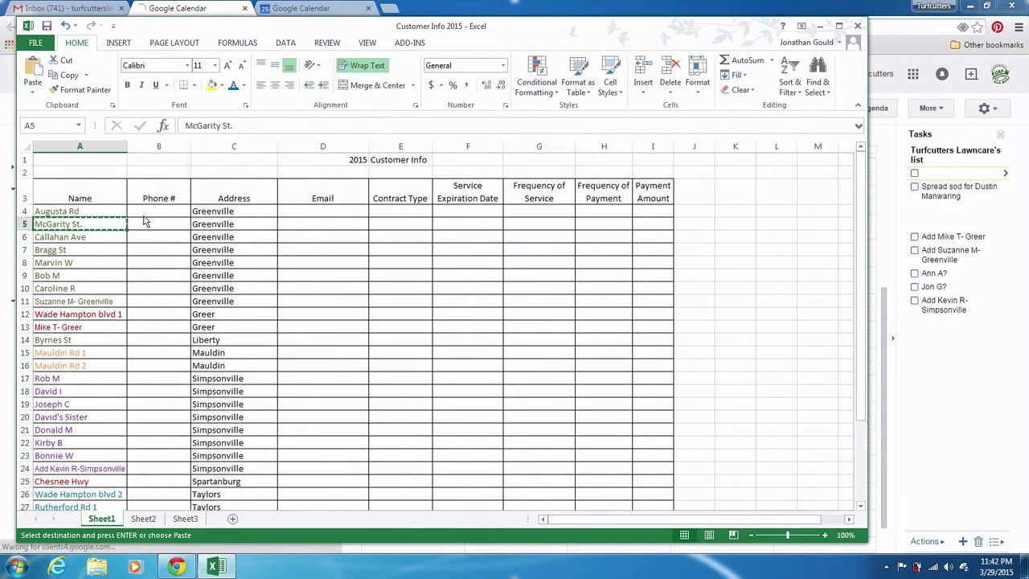
click(116, 214)
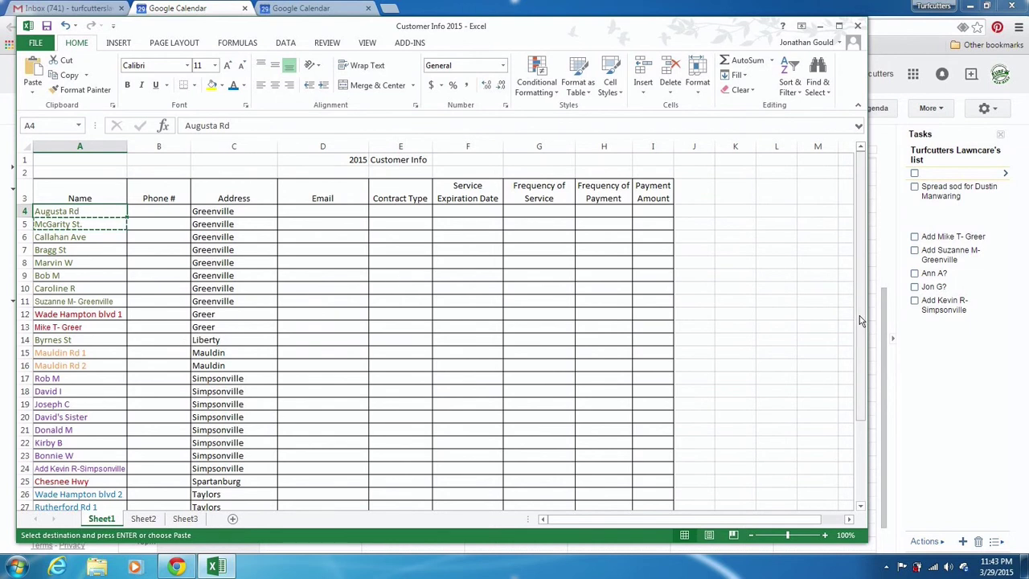
mouse_move(860, 320)
mouse_down()
mouse_move(861, 400)
mouse_move(861, 318)
mouse_up()
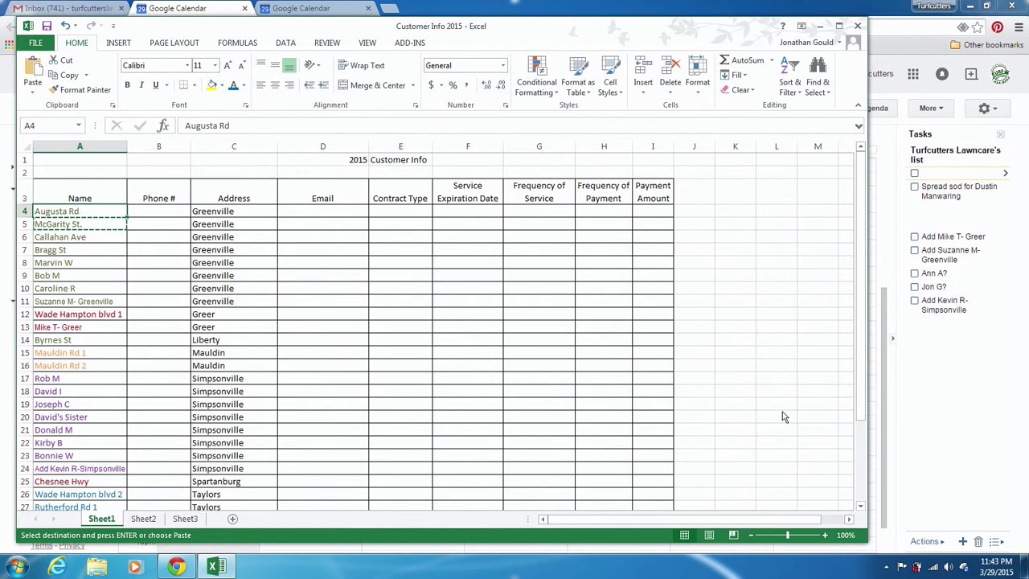
drag(860, 330, 860, 406)
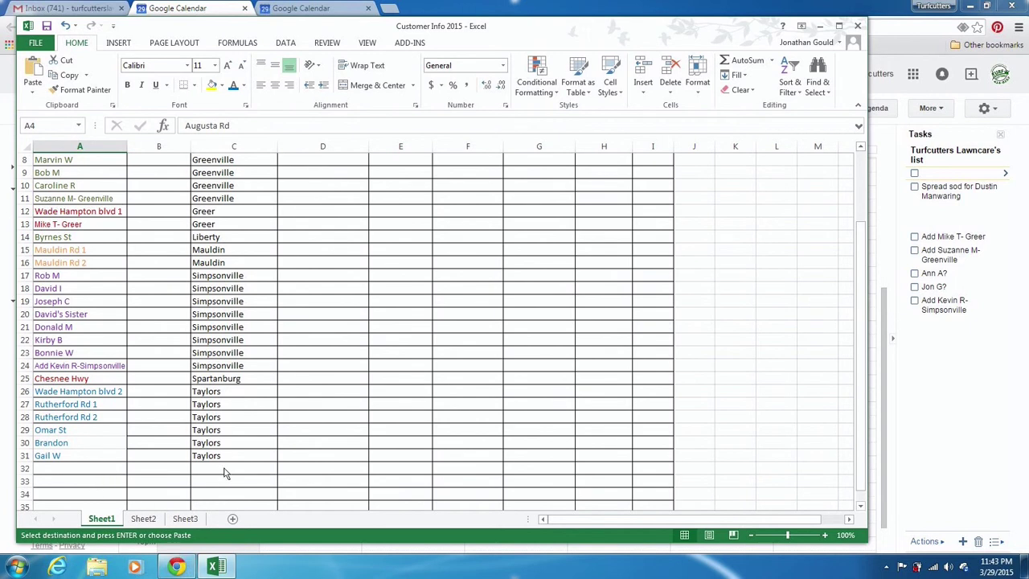
Switch back to Google Calendar and add a question mark to the end of the sod-spreading task.
click(179, 566)
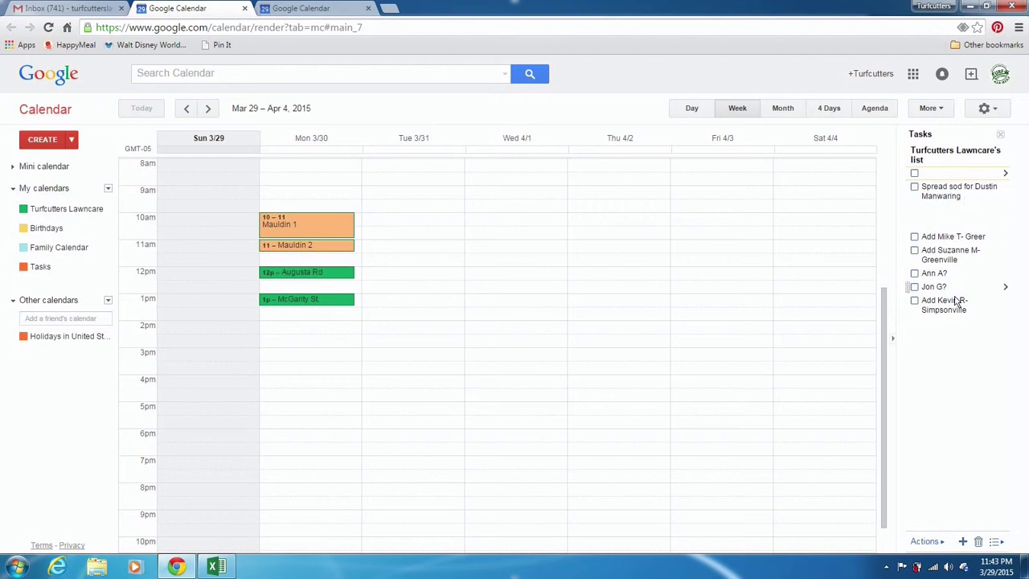
click(969, 201)
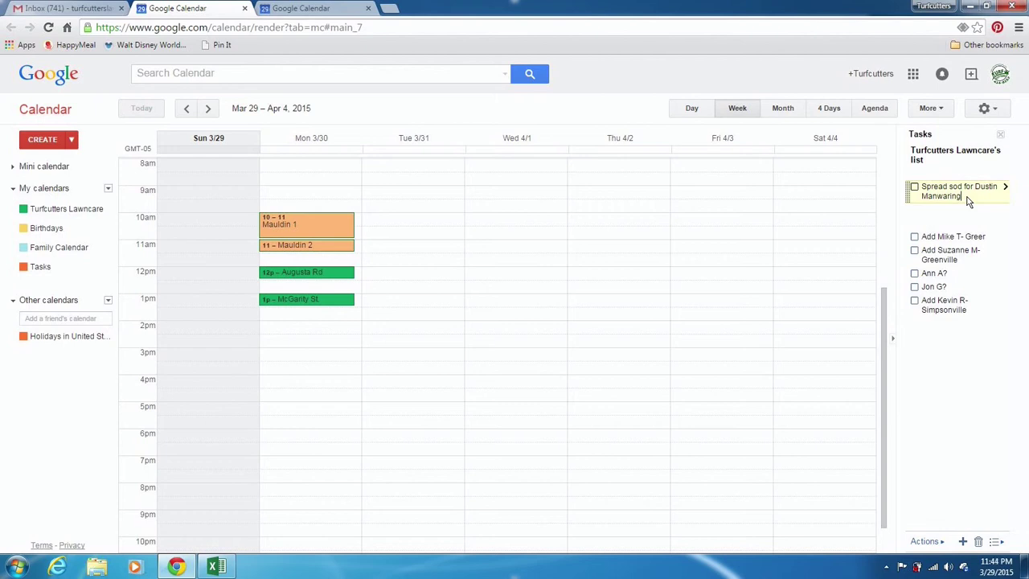
key(Return)
click(867, 247)
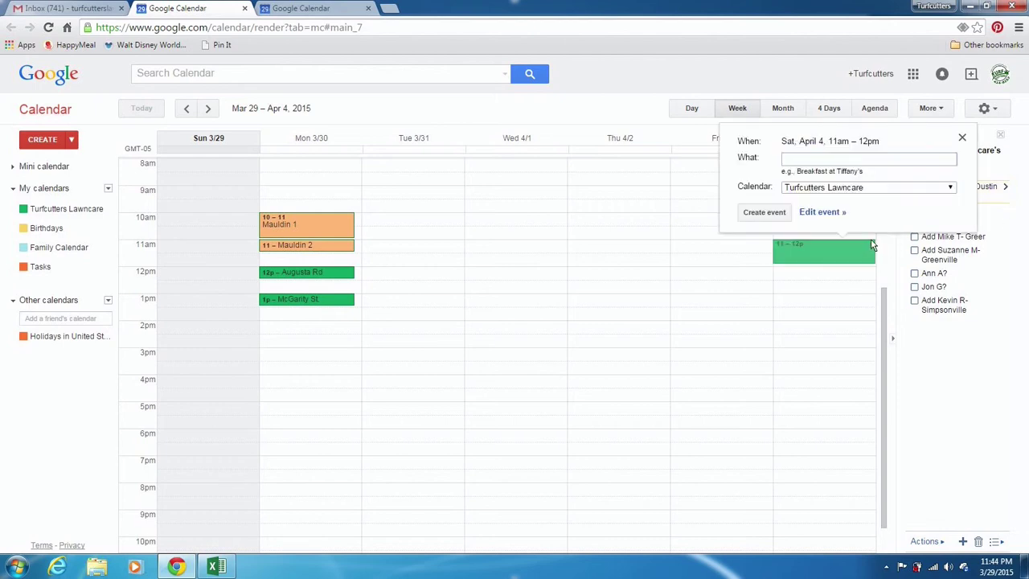
click(961, 139)
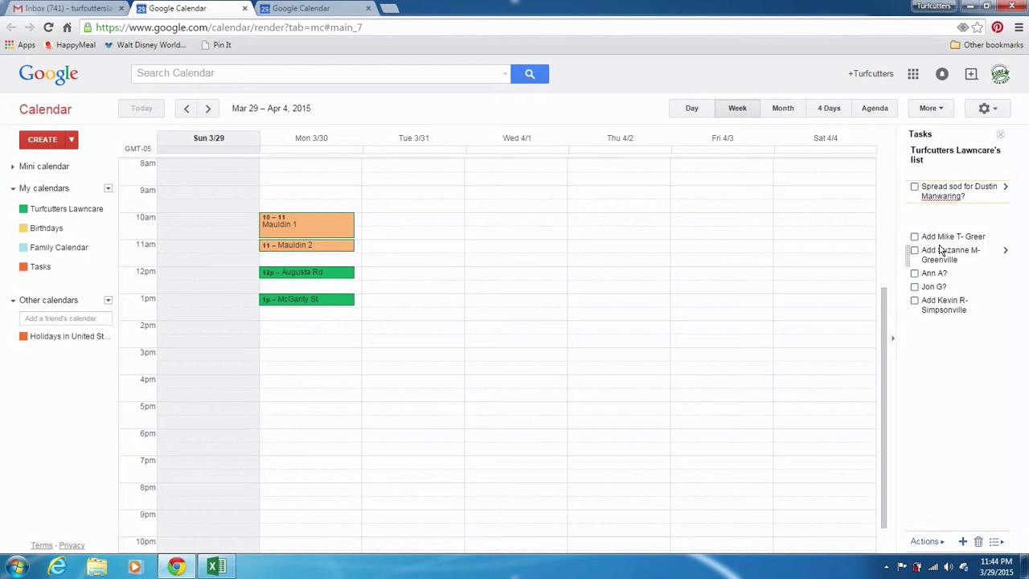
Mark the three "Add" customer tasks for Simpsonville, Greenville and Greer as completed.
click(914, 301)
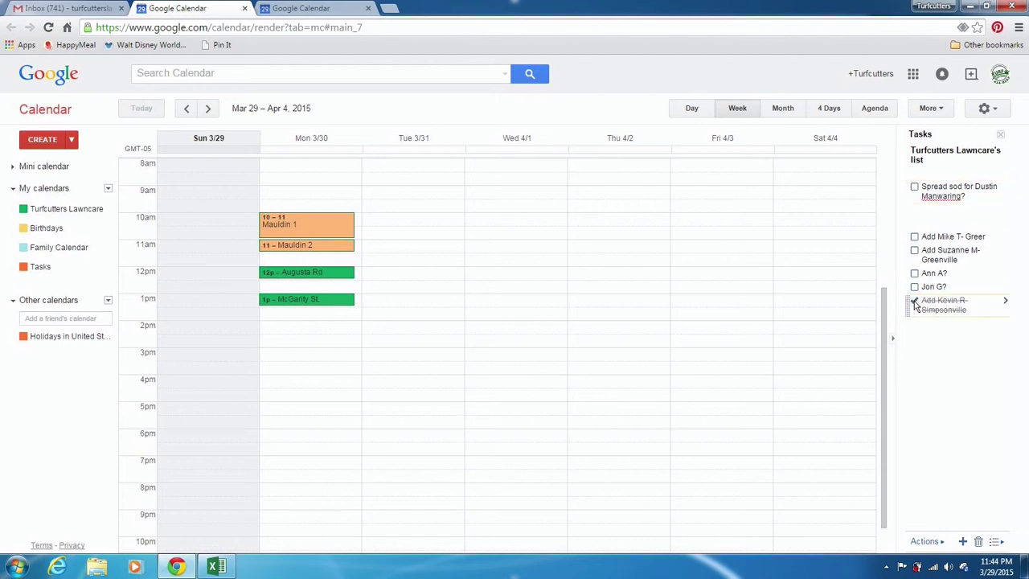
click(915, 251)
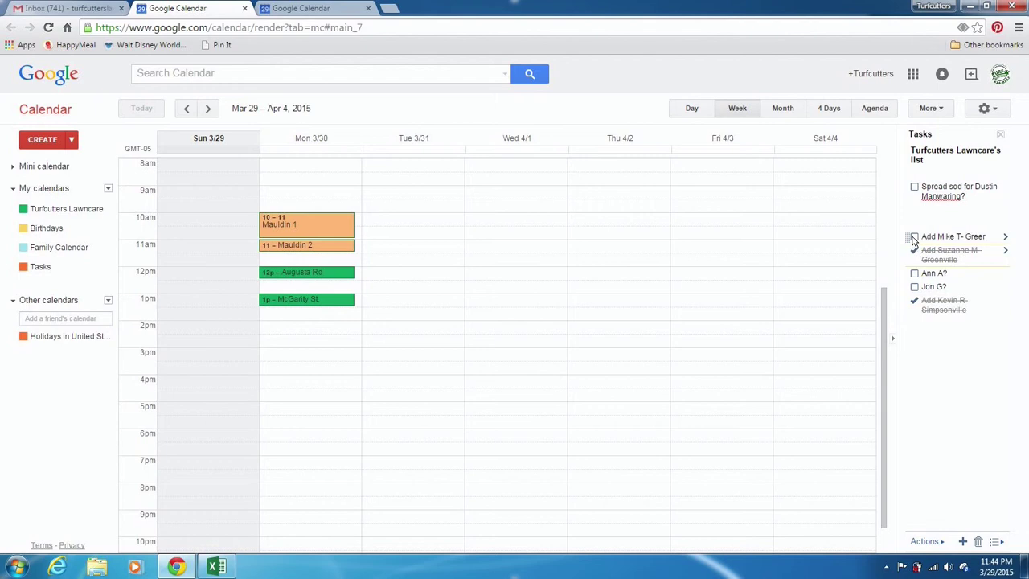
click(915, 237)
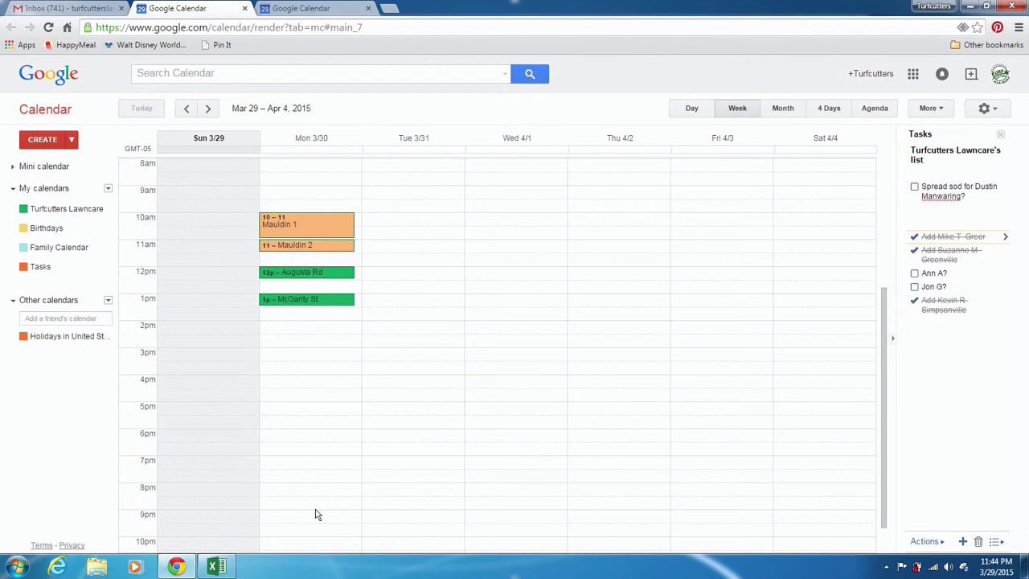
Switch to the Excel customer list and add a customer in row 32, entering the name and Taylors as the address.
click(217, 567)
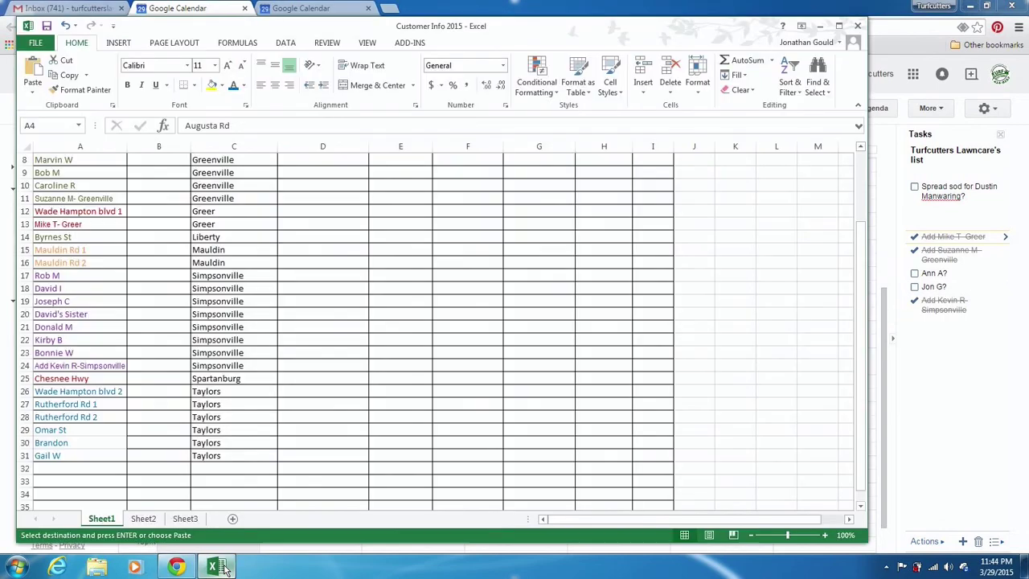
click(115, 472)
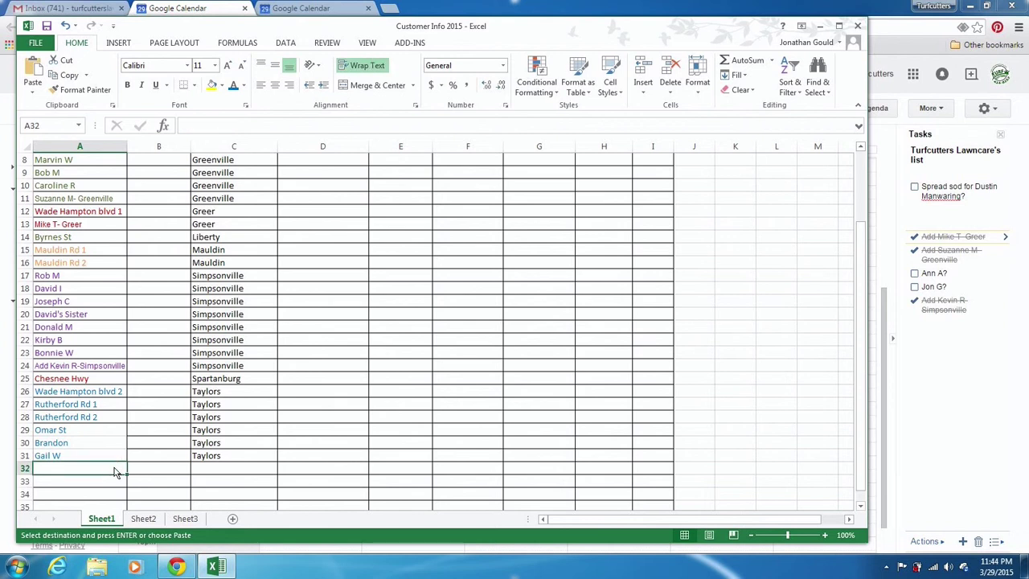
text(Jon )
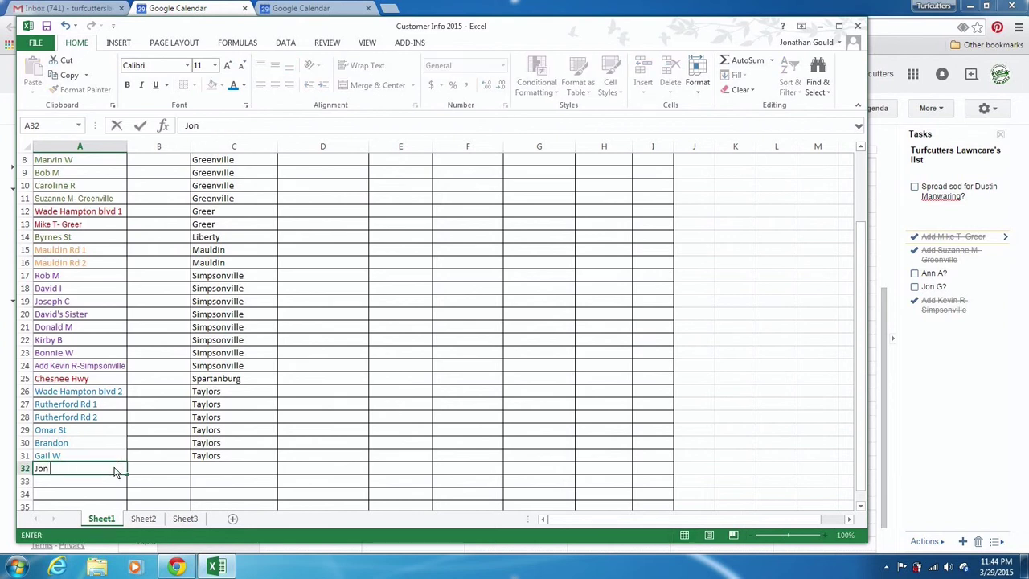
text(G)
key(Tab)
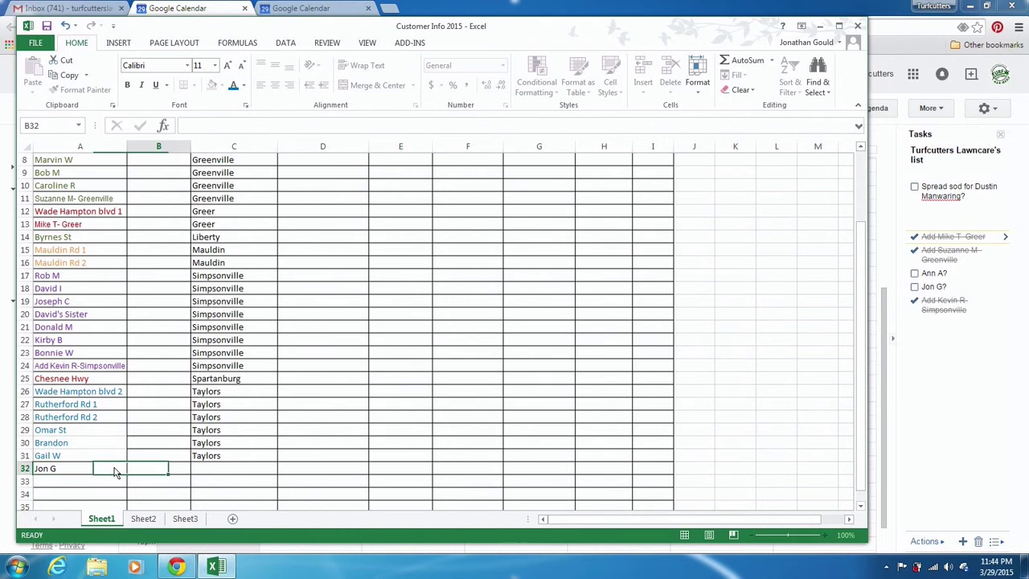
key(Tab)
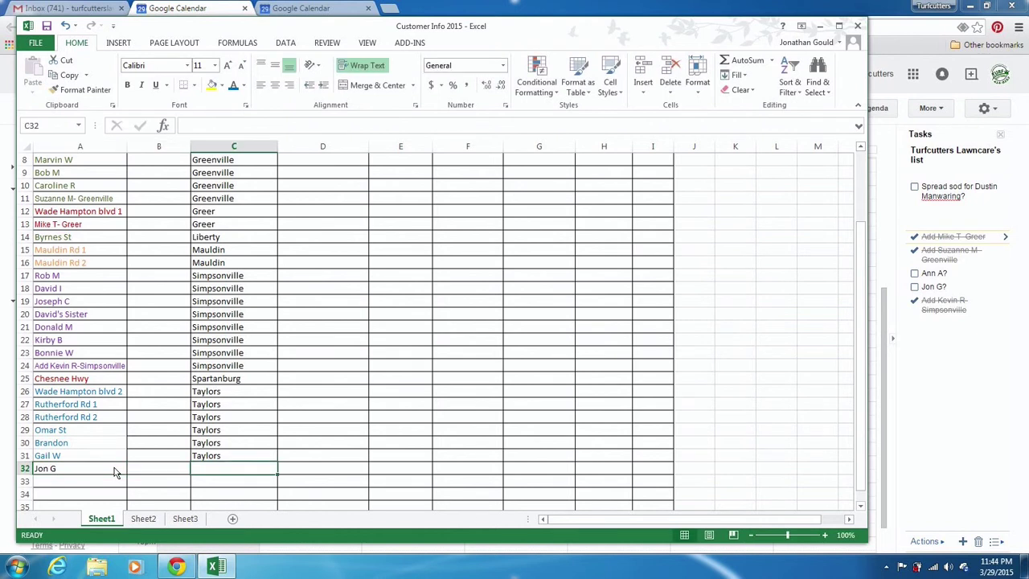
text(Taylors)
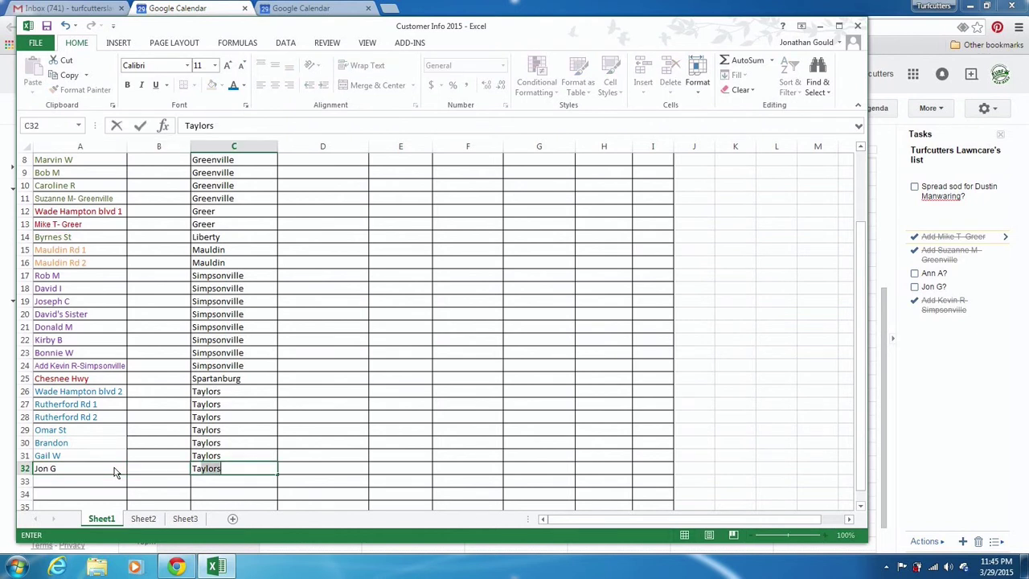
key(Return)
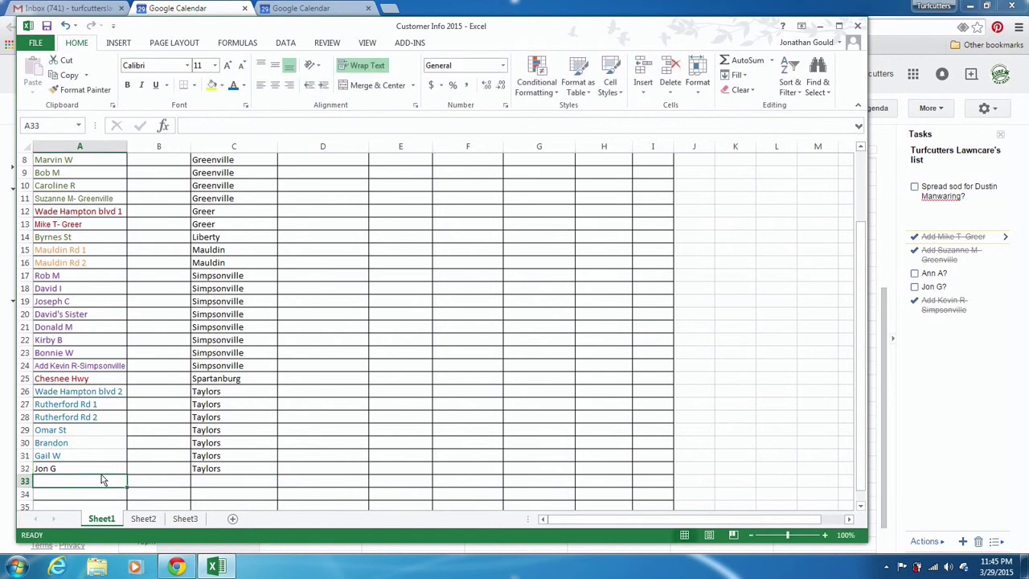
Add another customer in row 33, entering the name and Simpsonville as the address.
text(Ann A)
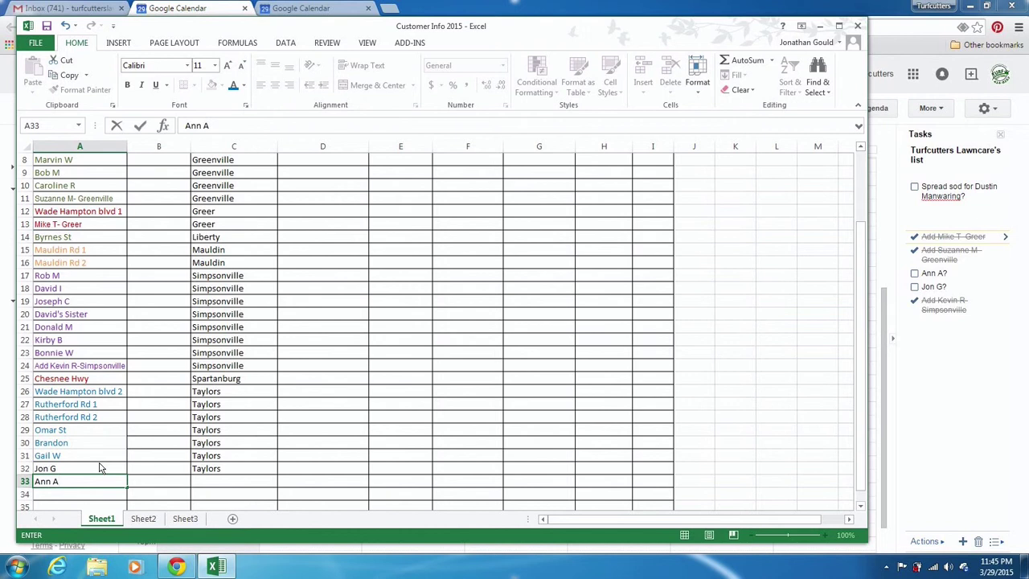
click(208, 482)
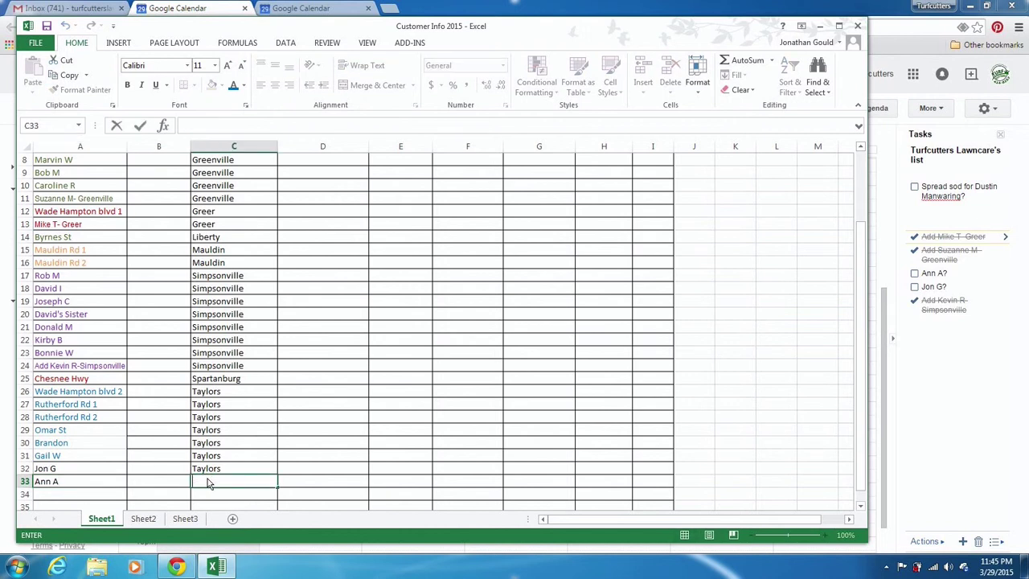
text(Simpsonville)
key(Return)
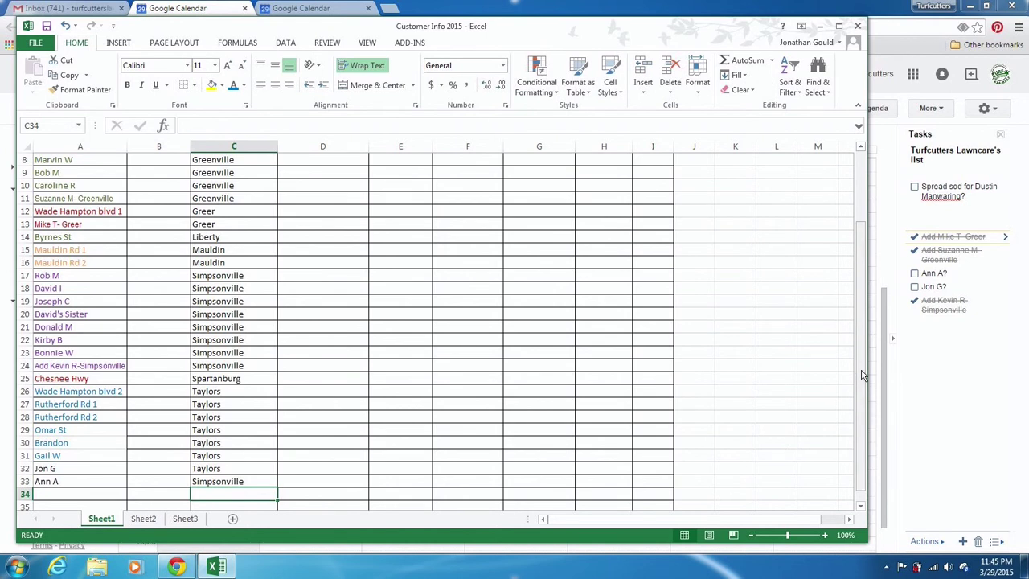
Sort the customer list A to Z by the Address cells C4:C33, expanding the selection to the neighbouring data.
drag(863, 375, 863, 299)
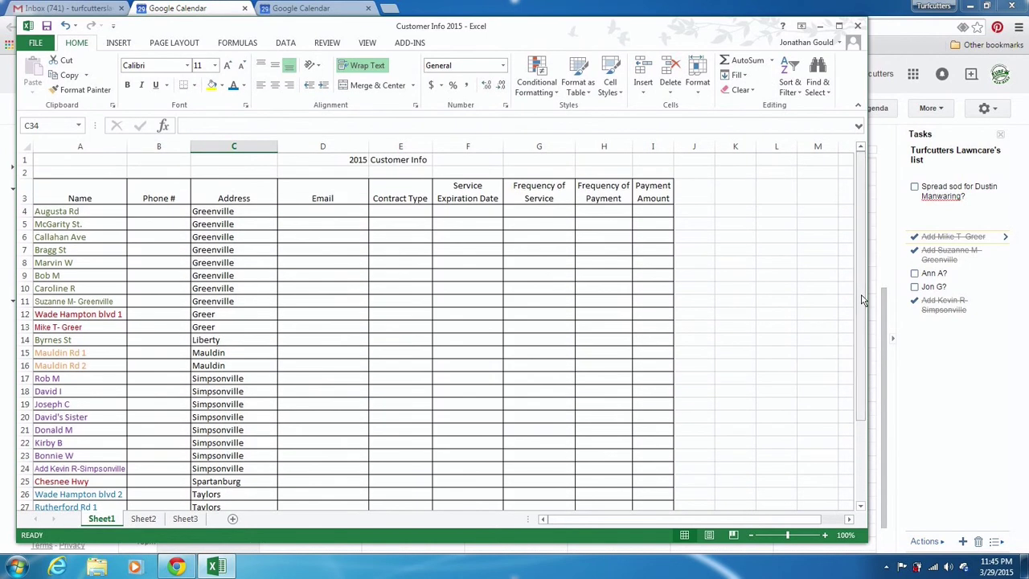
click(240, 215)
drag(241, 215, 239, 475)
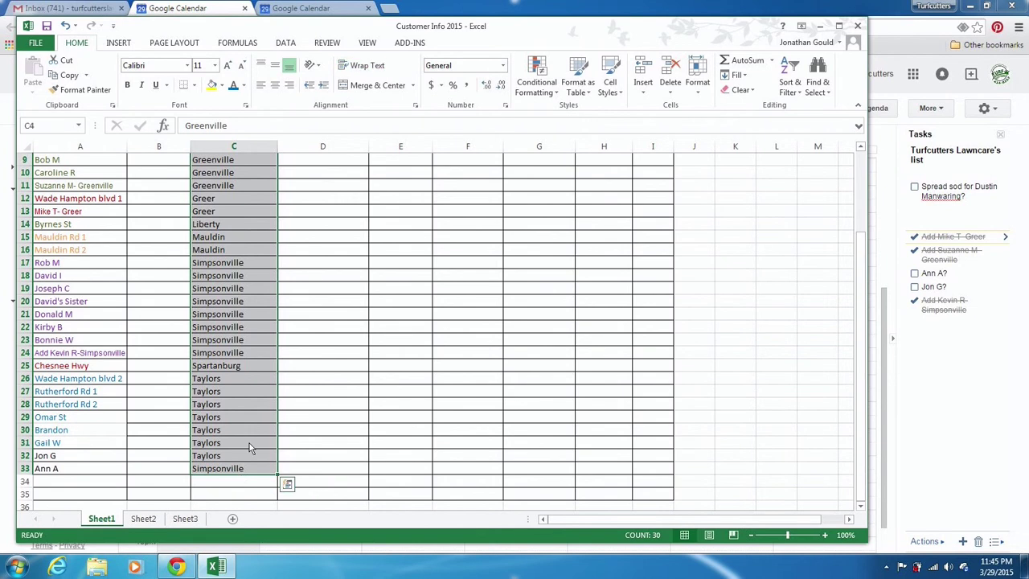
click(792, 78)
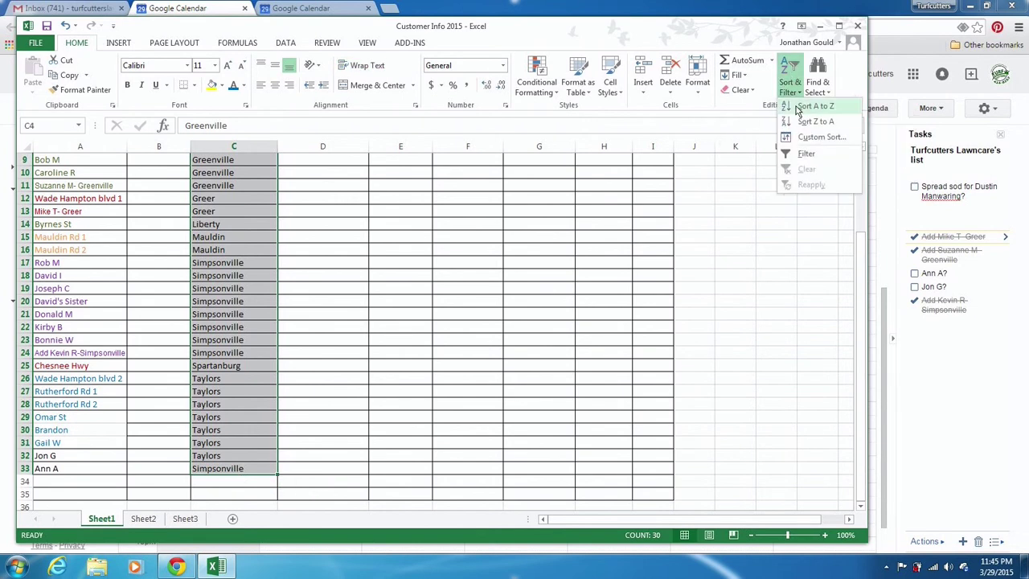
click(814, 106)
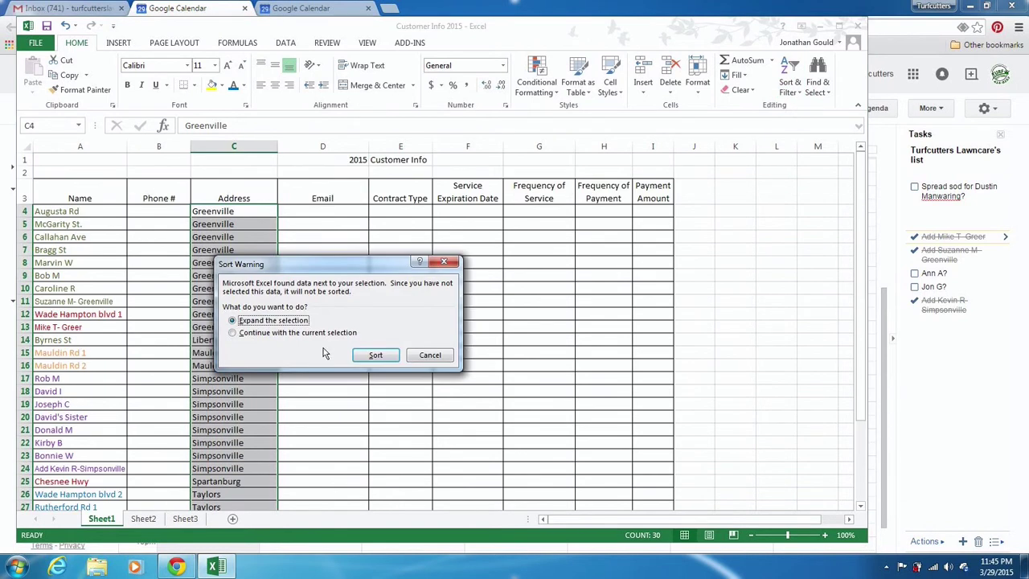
click(375, 355)
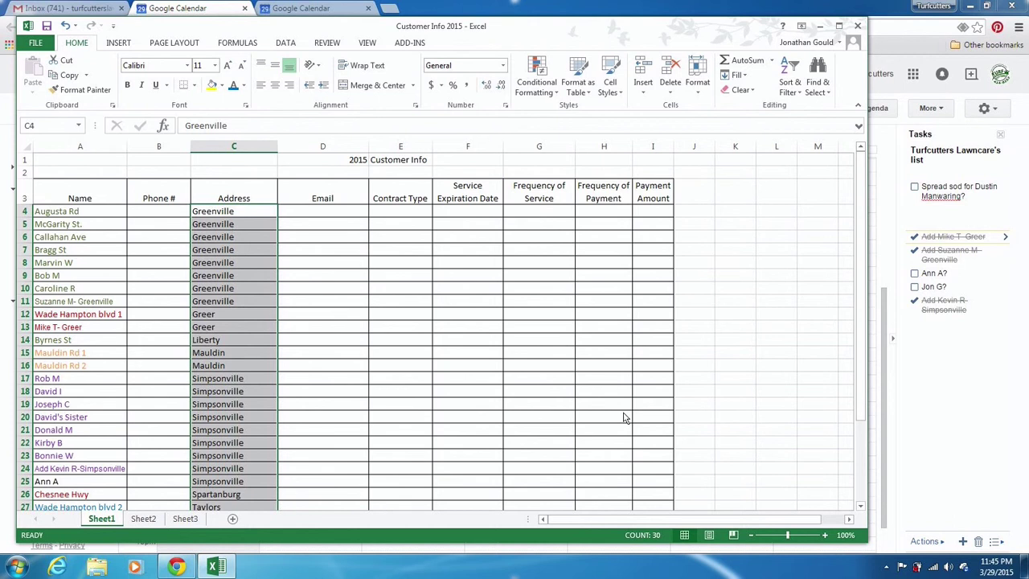
Insert an entire column between the Phone # and Address columns.
mouse_move(858, 354)
mouse_down()
mouse_move(861, 392)
mouse_move(863, 347)
mouse_up()
click(272, 198)
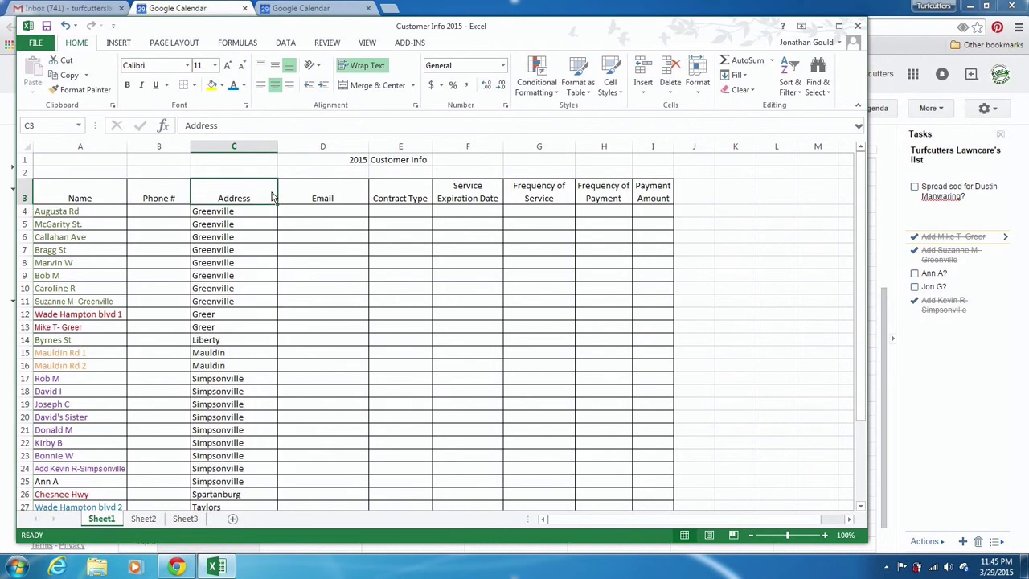
right_click(272, 198)
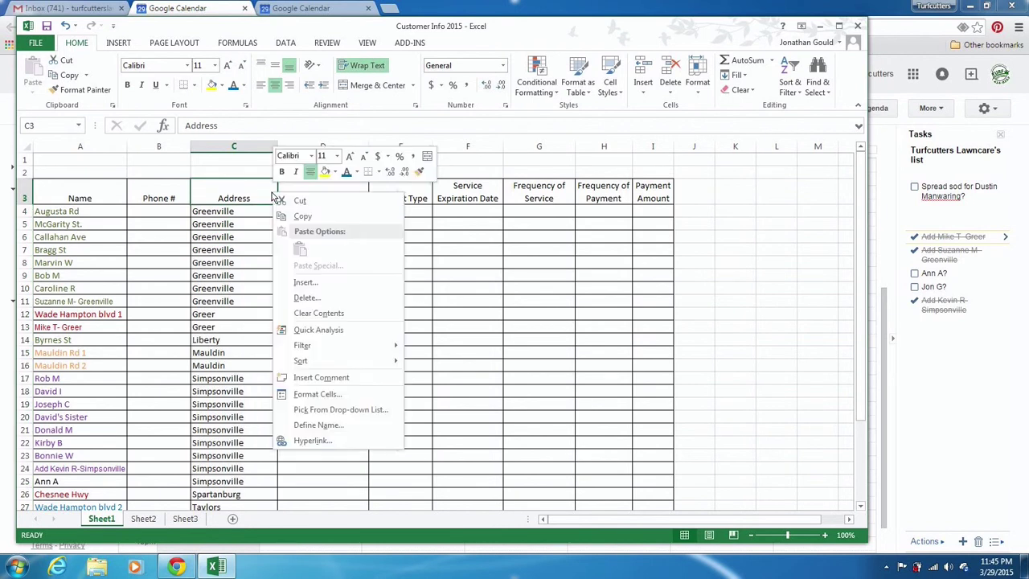
click(304, 282)
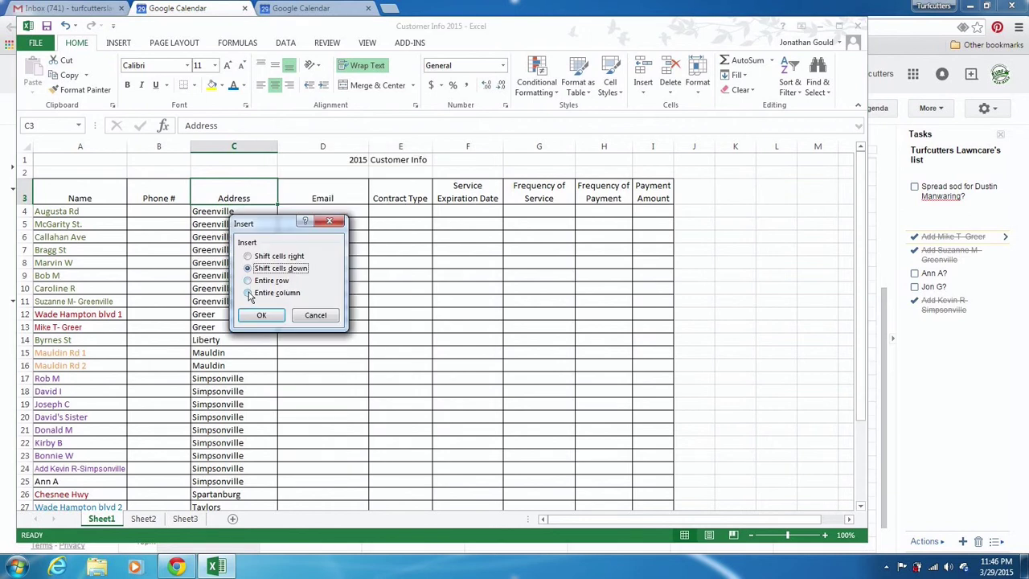
click(248, 293)
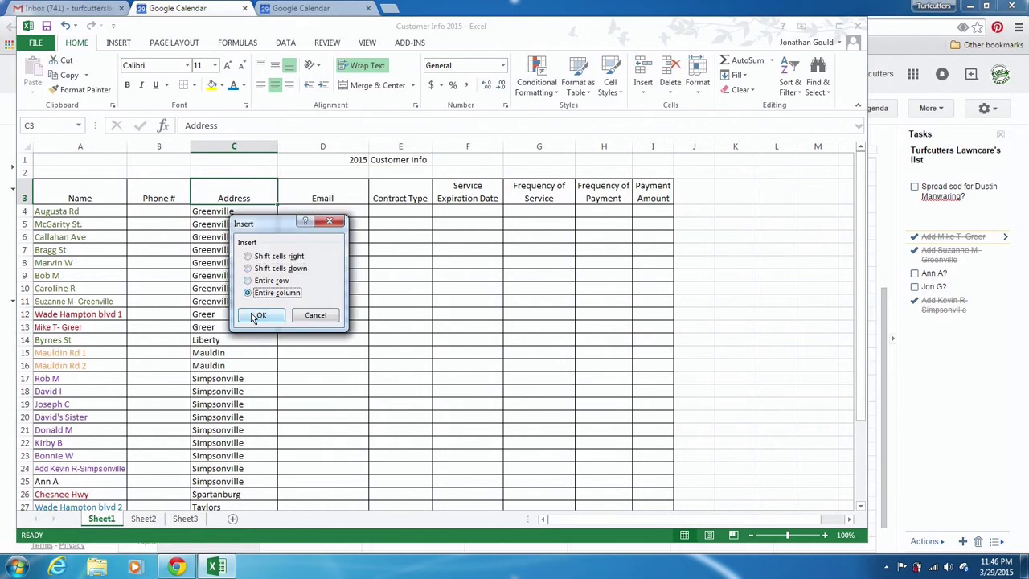
click(254, 318)
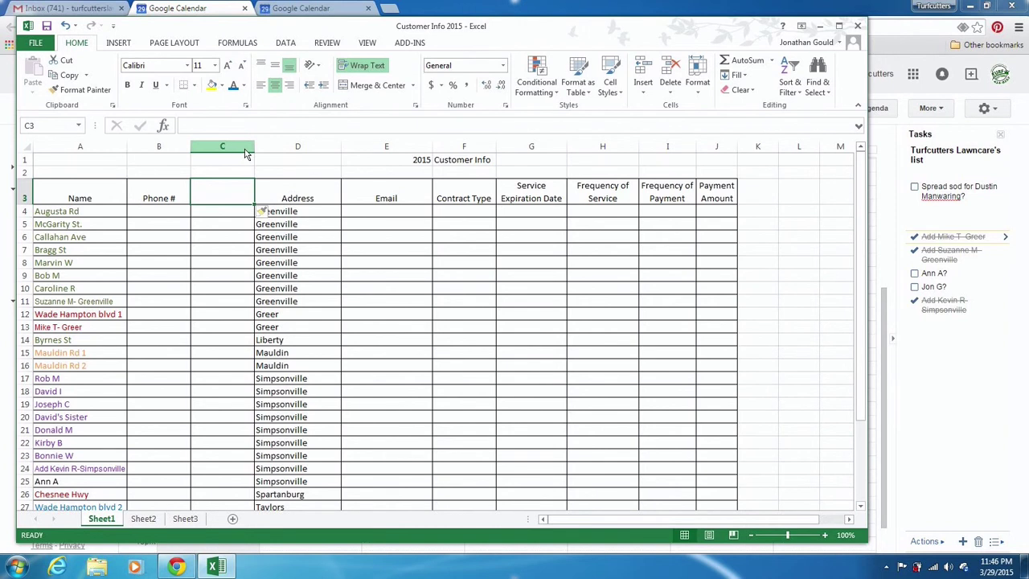
drag(247, 154, 344, 154)
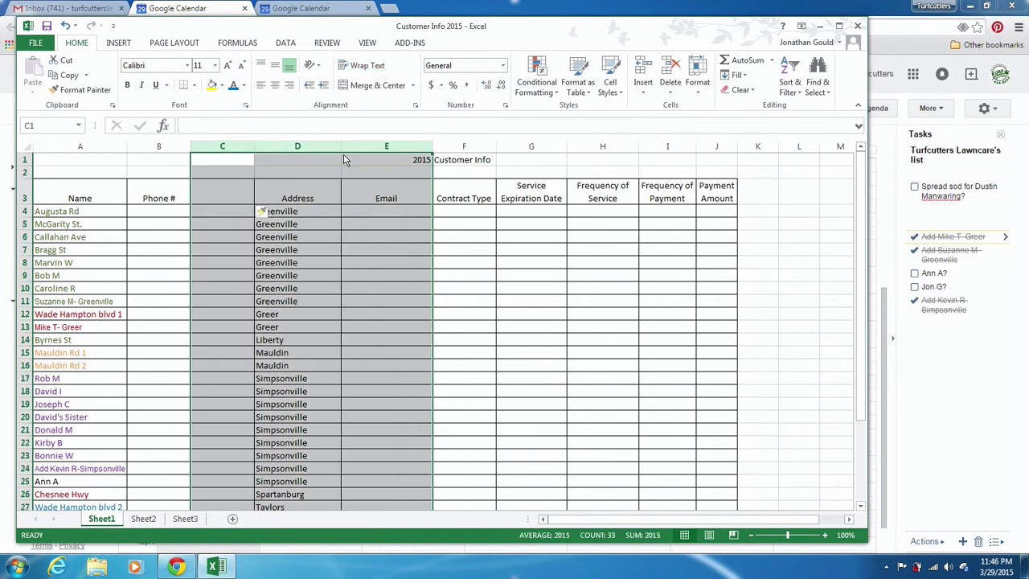
click(232, 223)
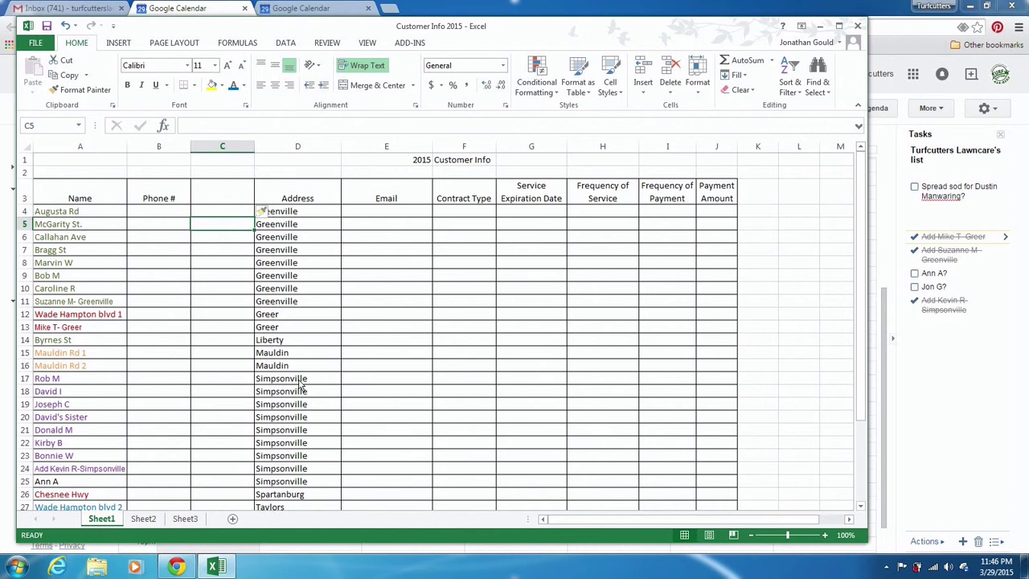
click(228, 214)
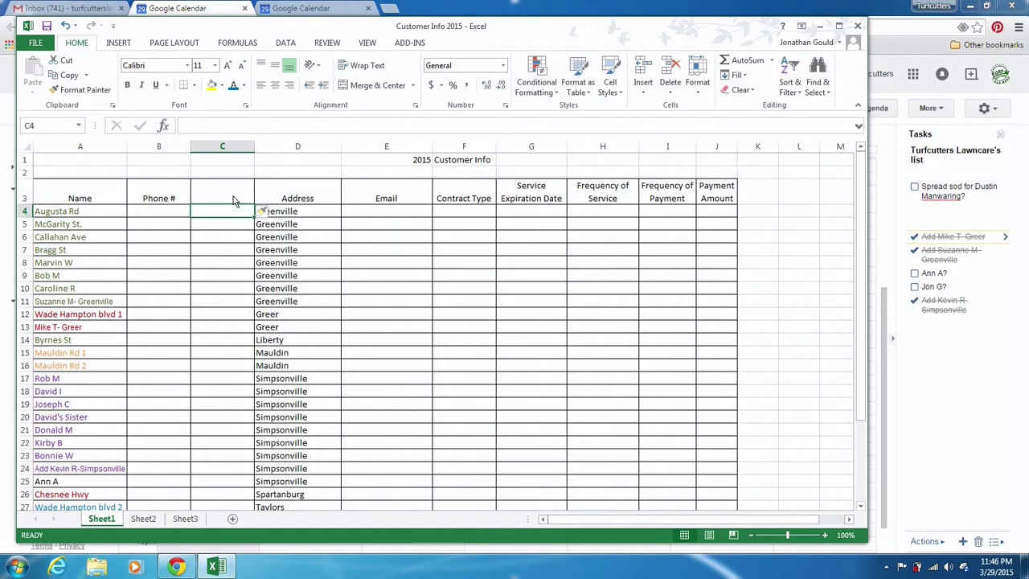
key(ctrl+c)
Delete the entire blank column between the Phone # and Address columns.
click(234, 199)
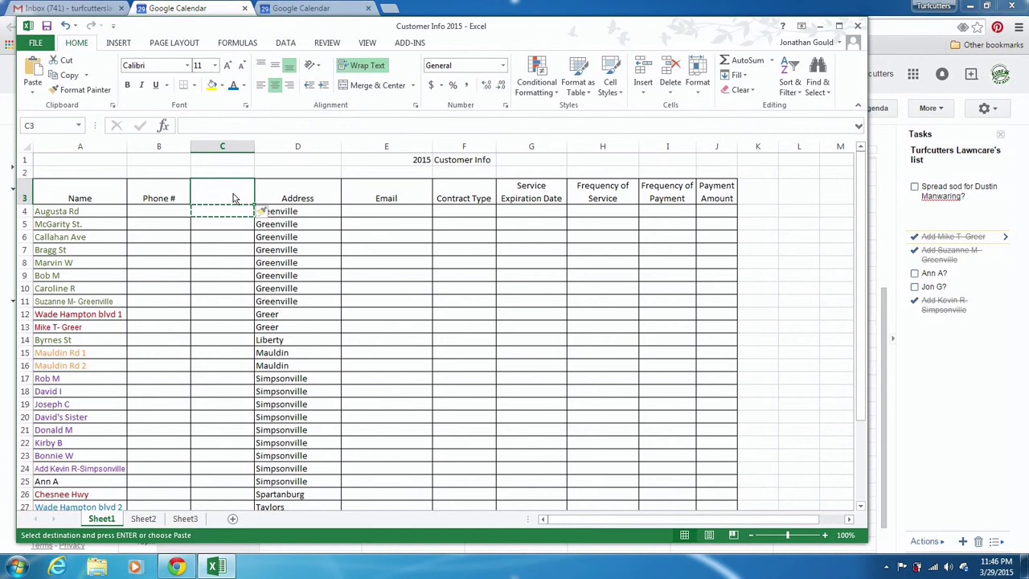
right_click(234, 199)
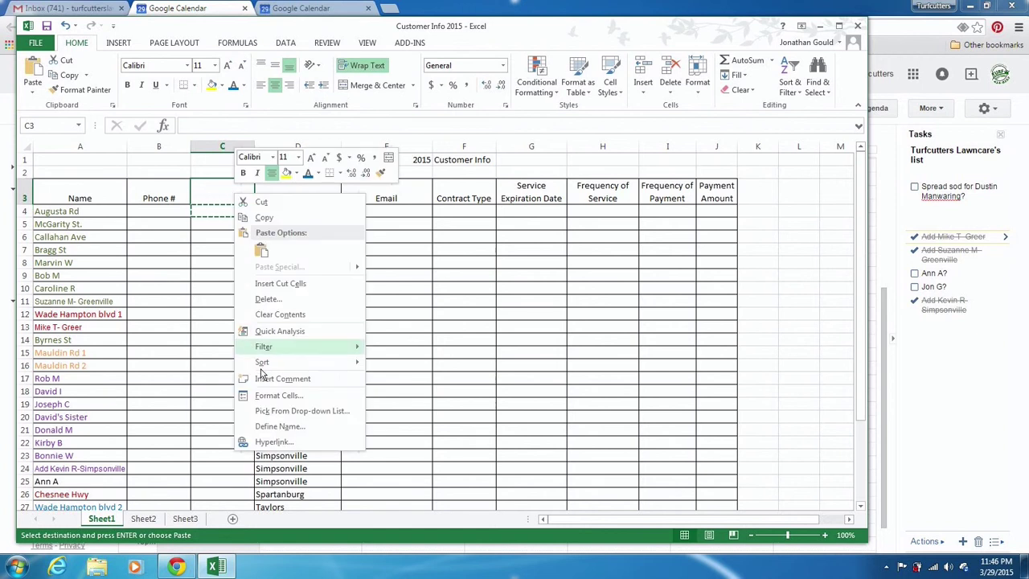
click(285, 299)
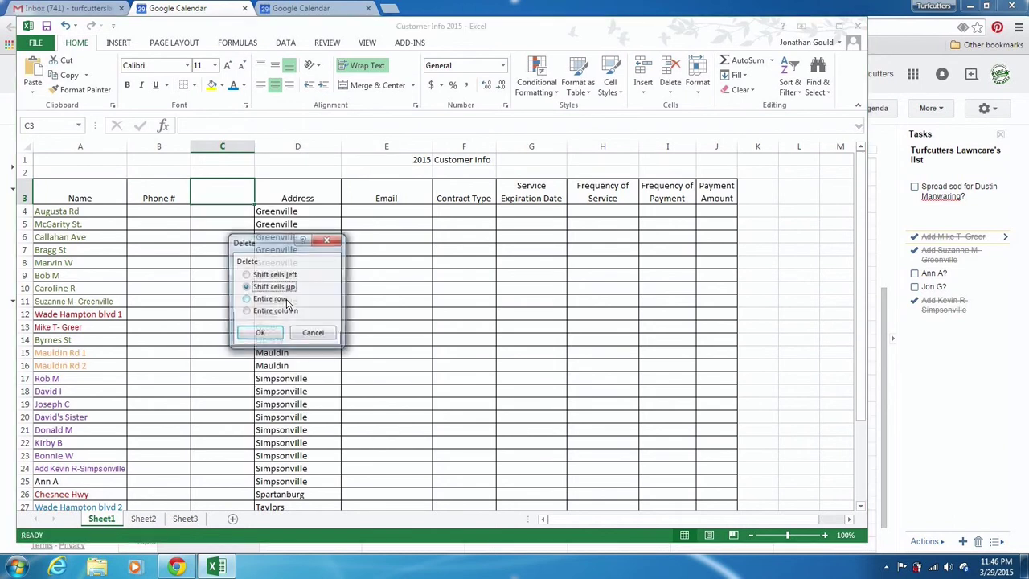
click(246, 312)
click(257, 333)
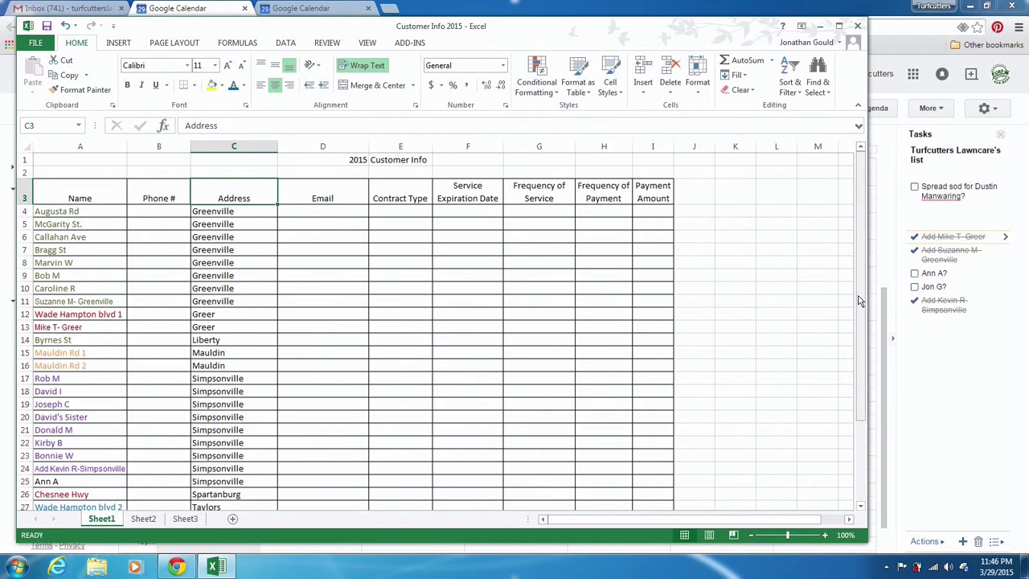
Change the font color of the customer name in A25 to the purple theme color used for Simpsonville customers.
mouse_move(860, 301)
mouse_down()
mouse_move(860, 375)
mouse_move(861, 290)
mouse_move(859, 301)
mouse_up()
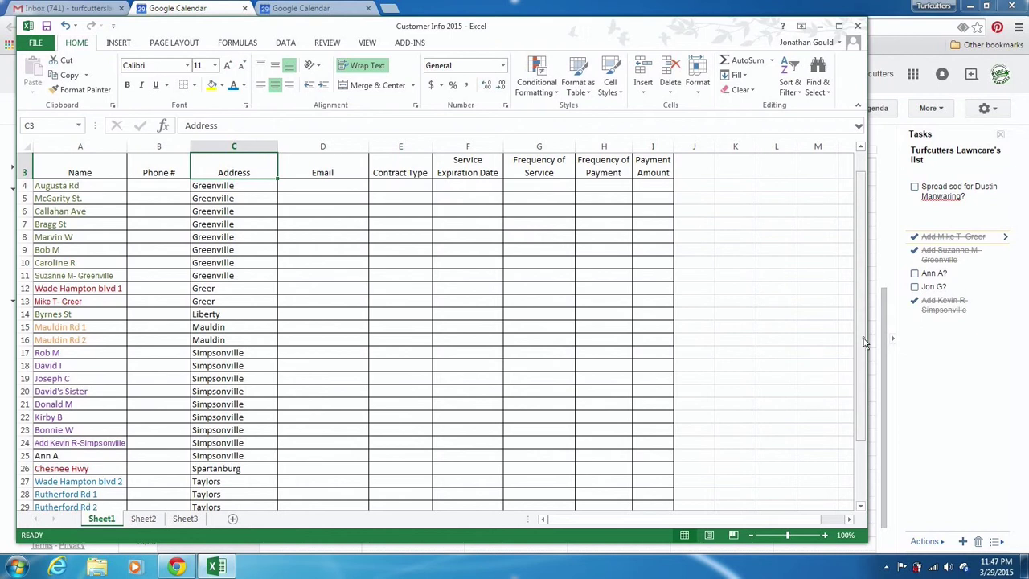
drag(865, 342, 858, 397)
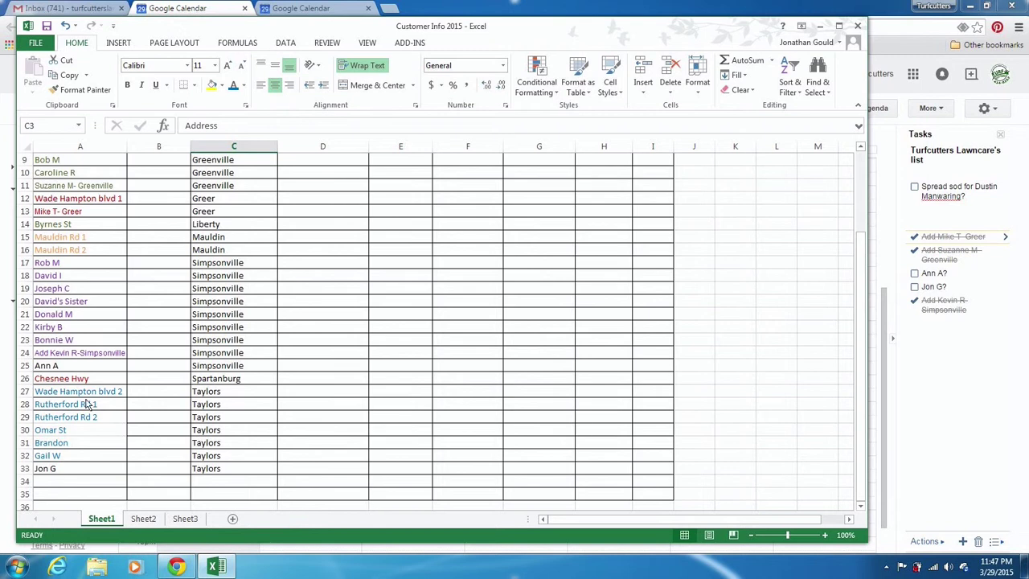
click(67, 369)
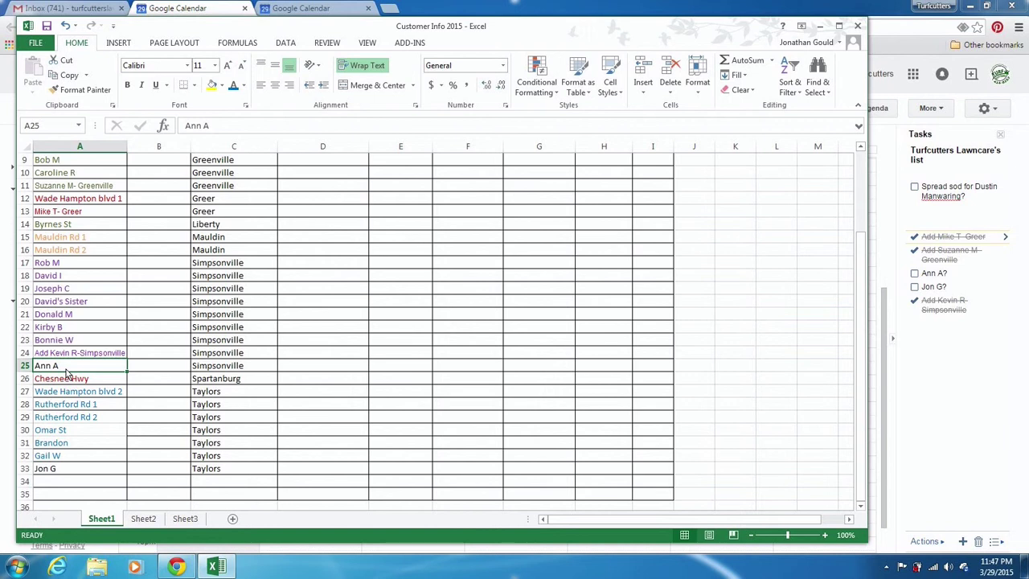
click(245, 86)
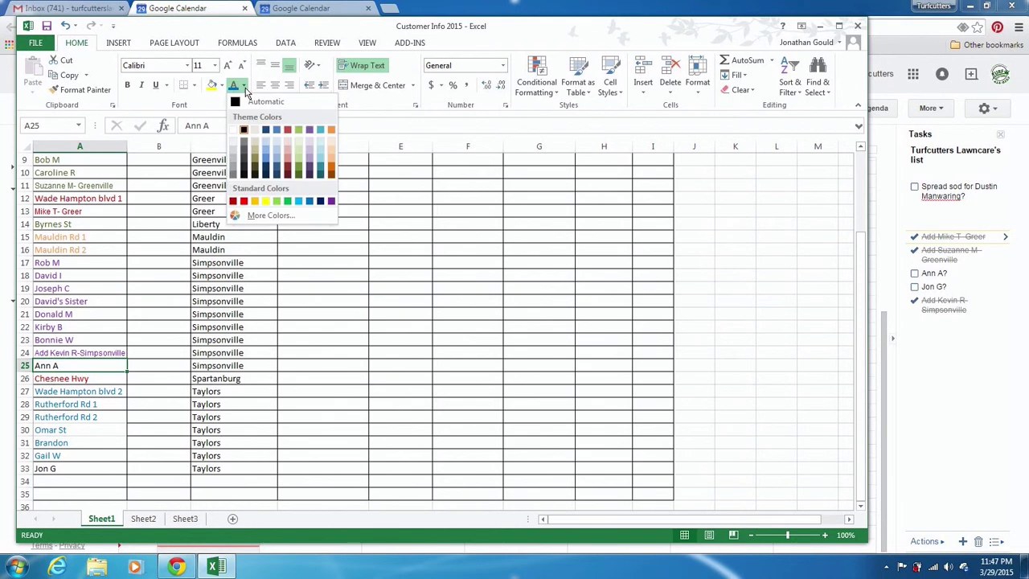
click(310, 130)
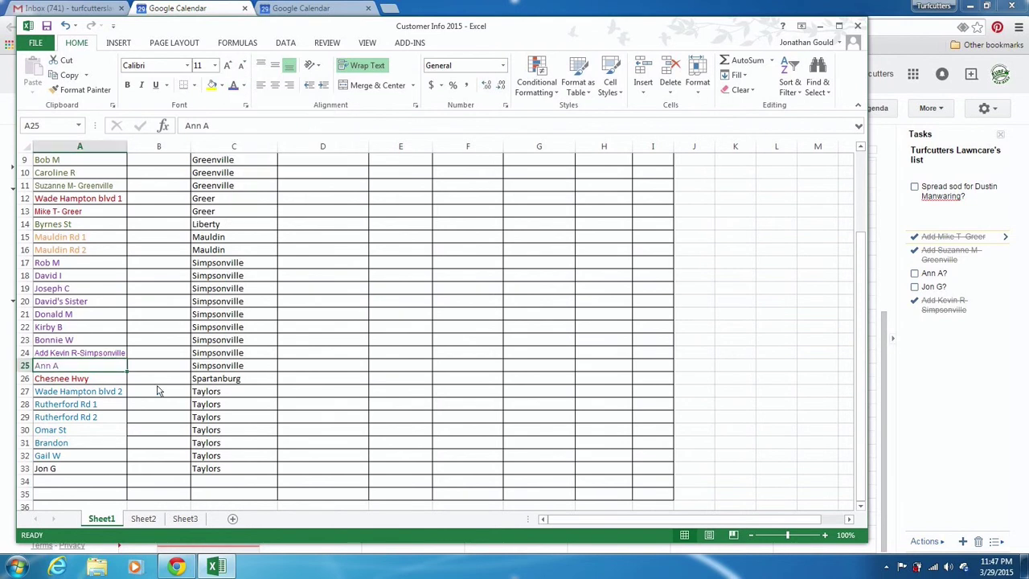
Change the font color of the customer name in A33 to the standard blue matching the other Taylors customers.
click(88, 470)
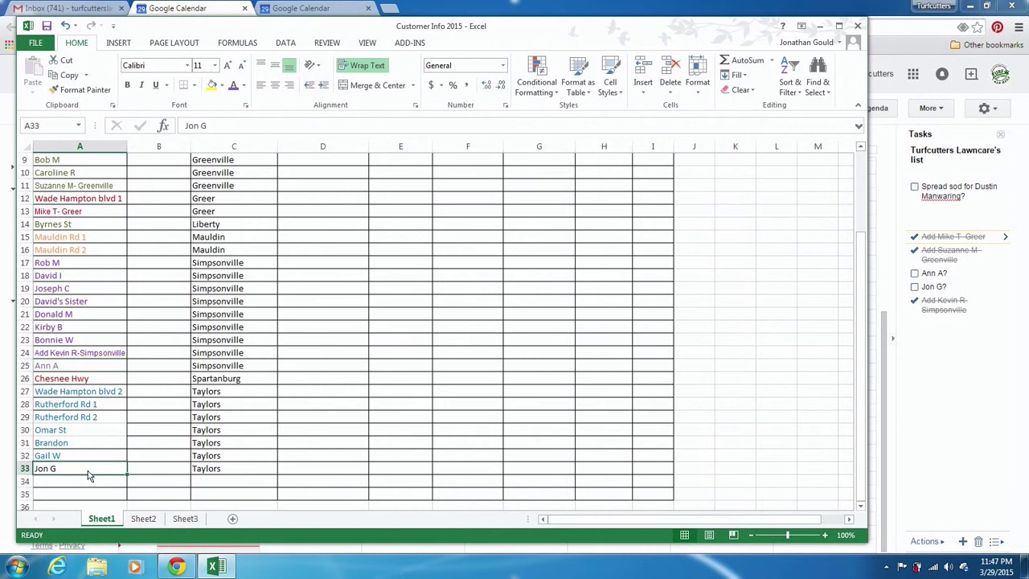
click(245, 86)
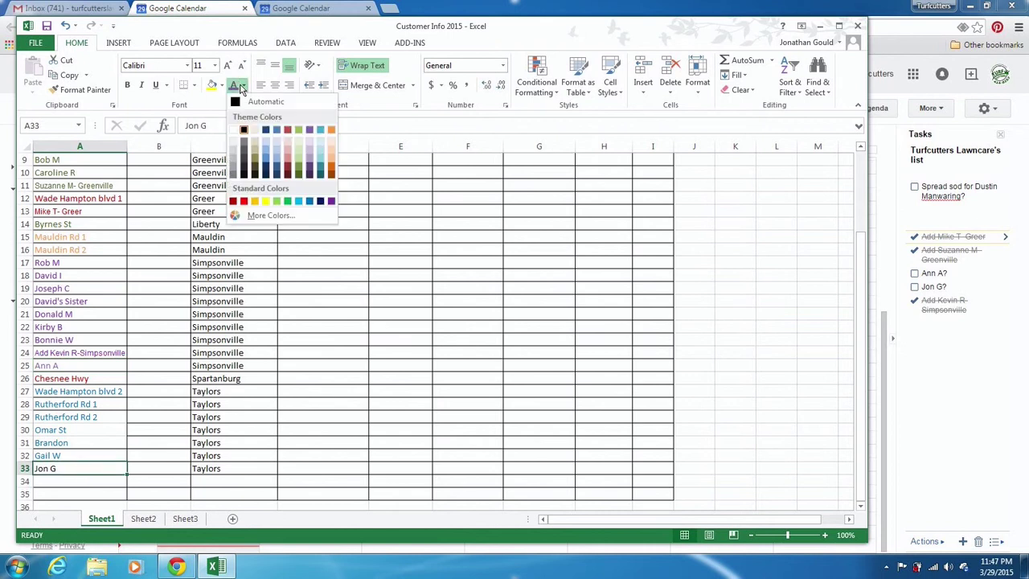
click(300, 202)
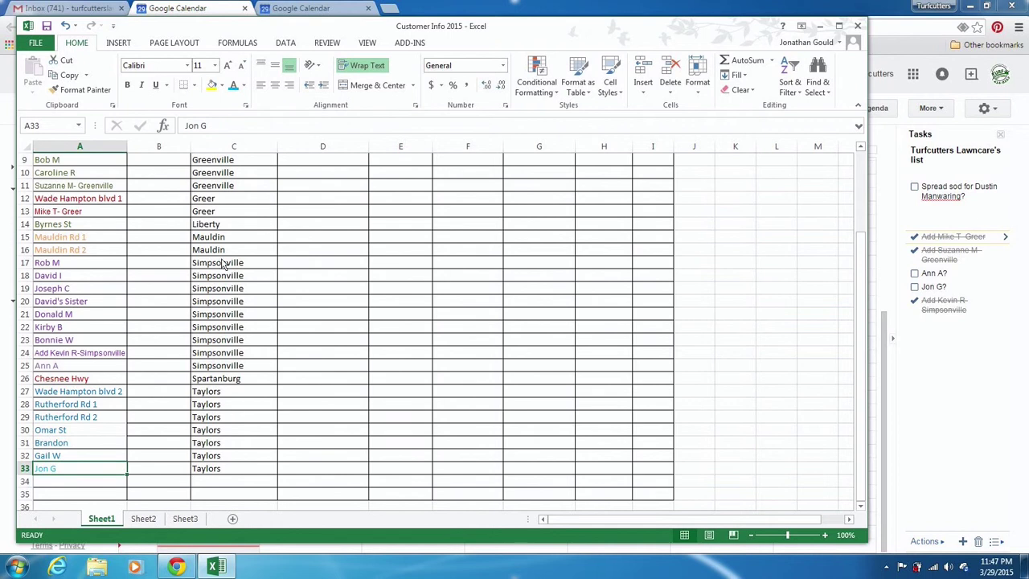
click(245, 87)
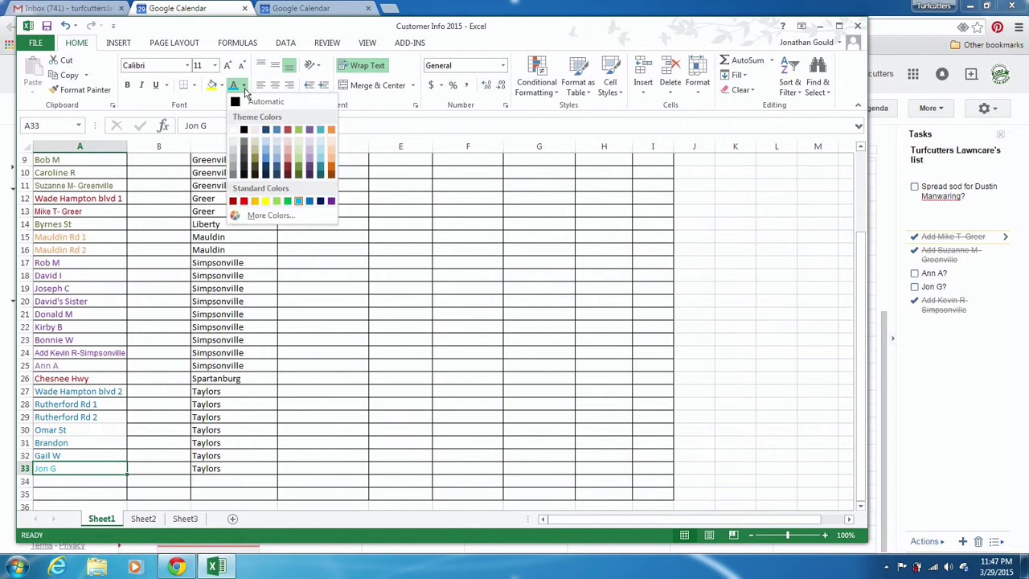
click(310, 203)
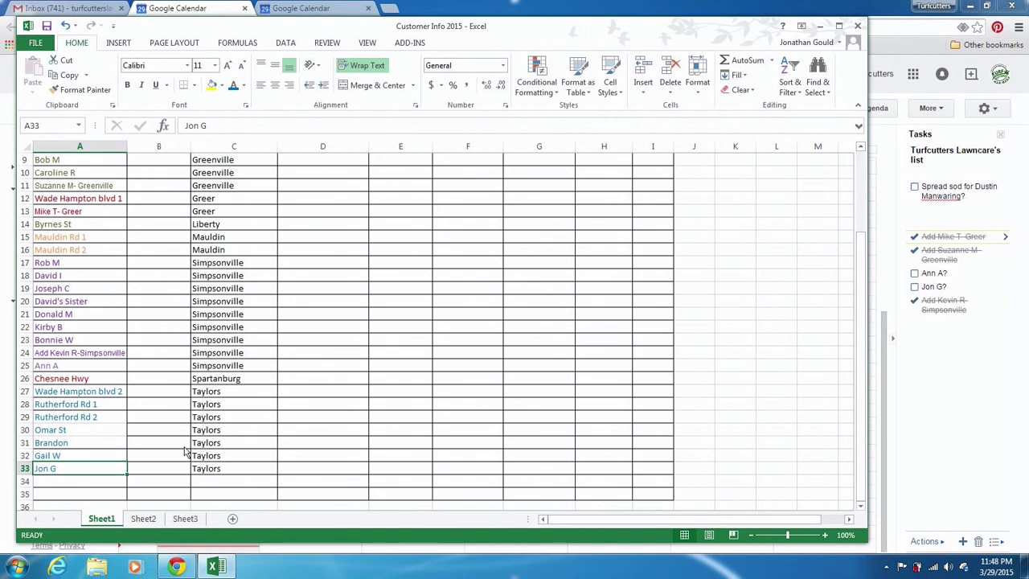
click(101, 431)
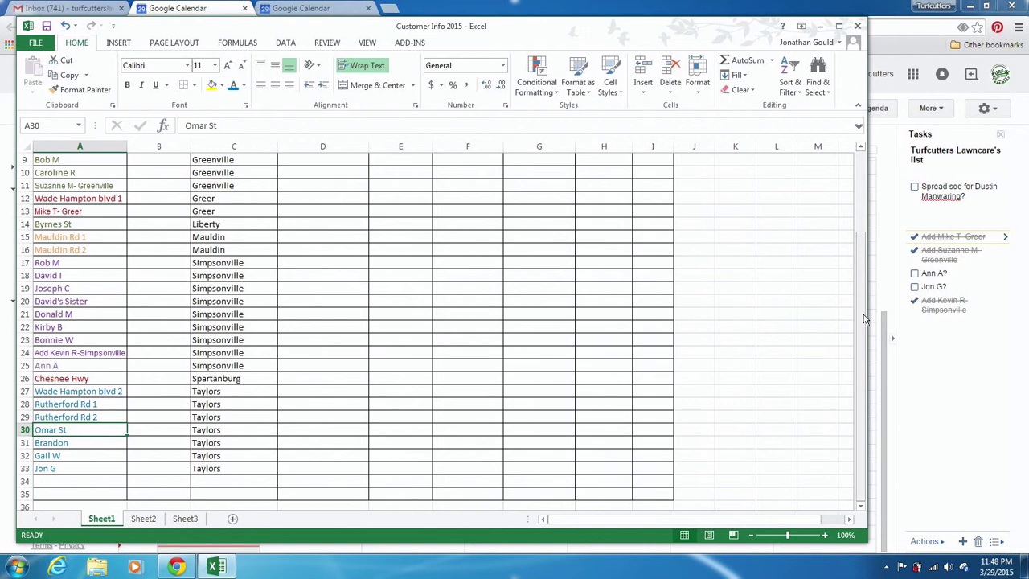
drag(863, 315, 868, 222)
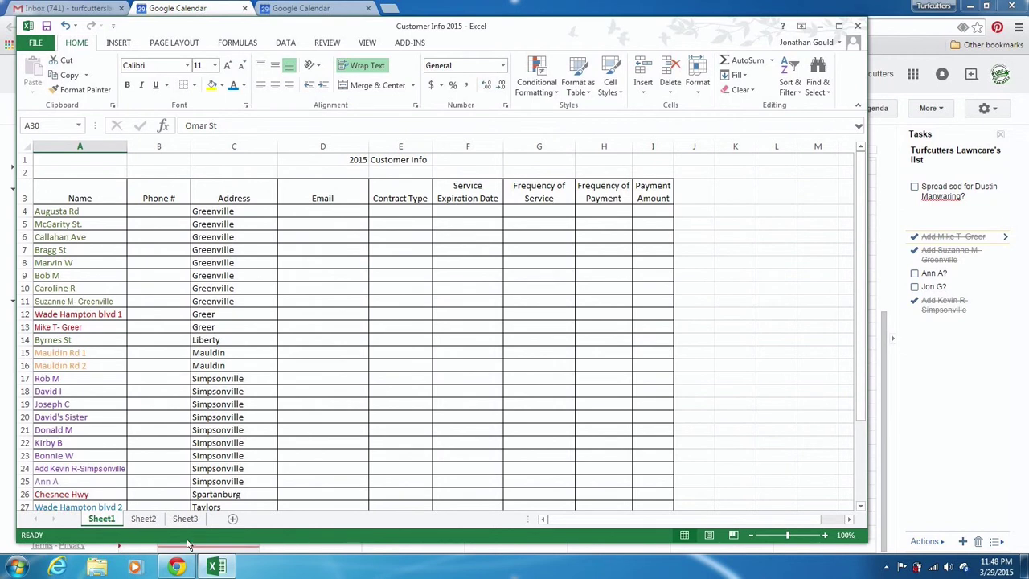
Switch to Google Calendar and review the March and April 2015 schedules in month view.
click(184, 569)
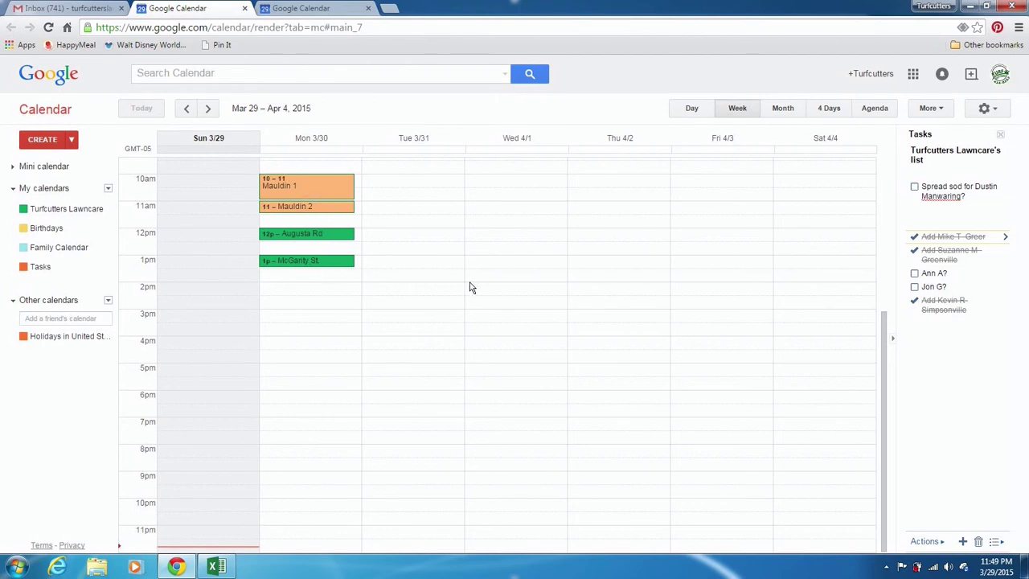
click(777, 113)
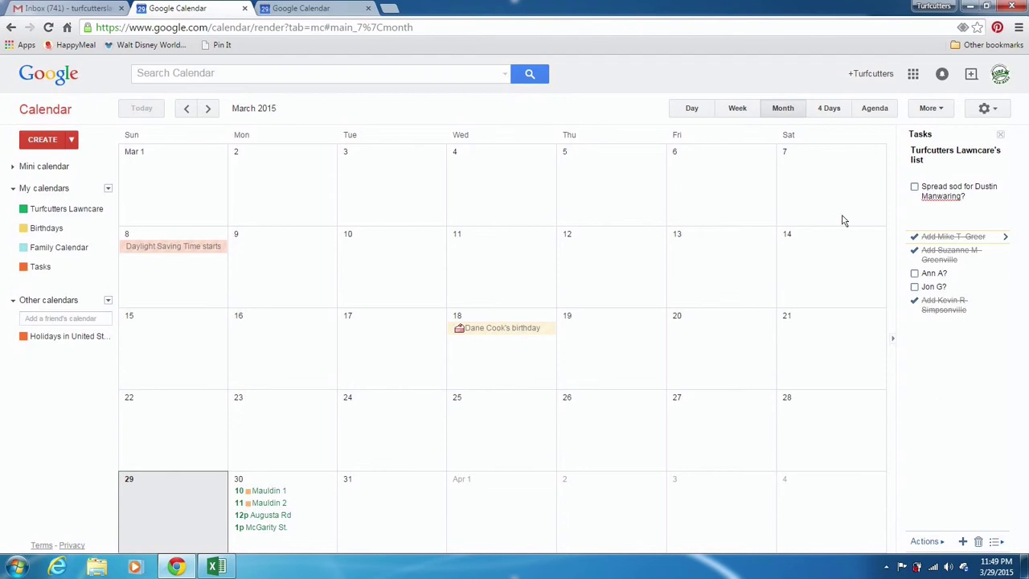
click(210, 108)
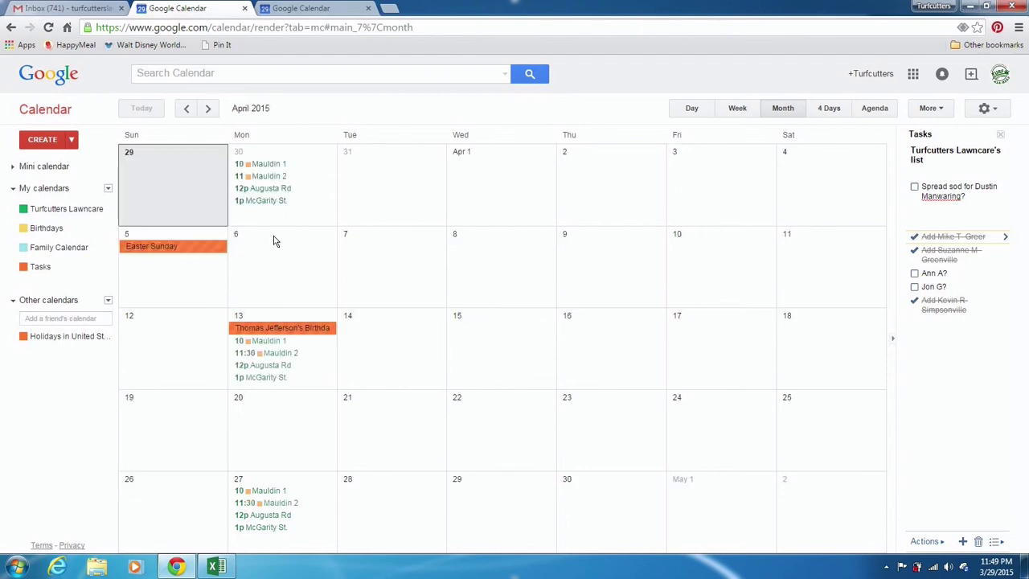
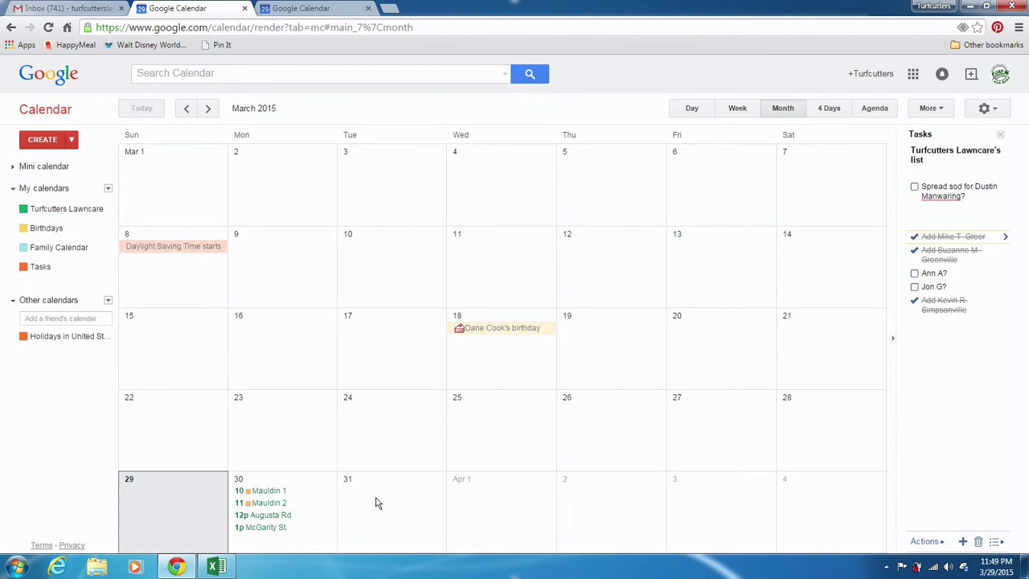
click(376, 503)
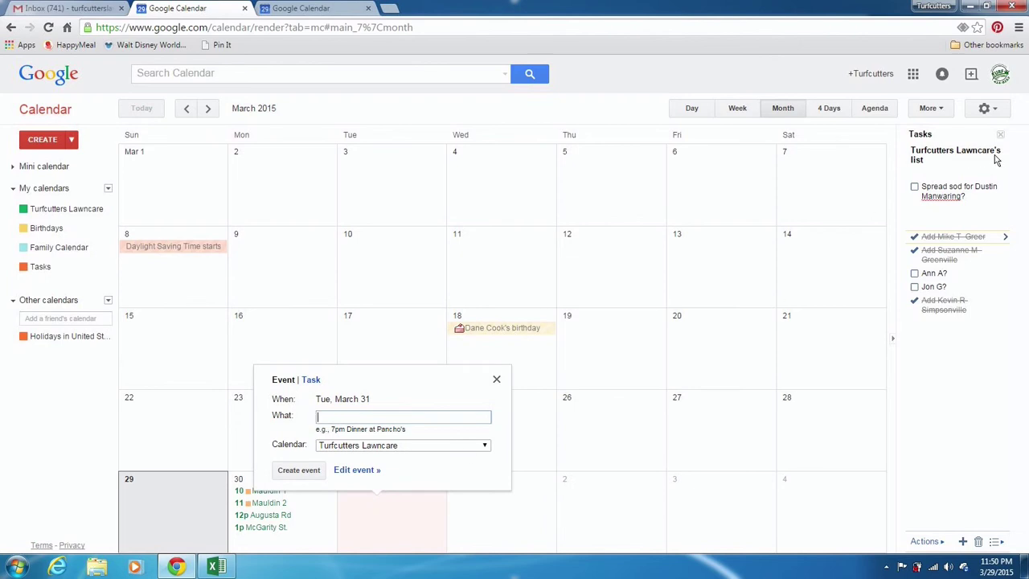
Add a task to the end of the task list reading "Mulch Install for" followed by the customer's initials.
click(927, 336)
click(927, 324)
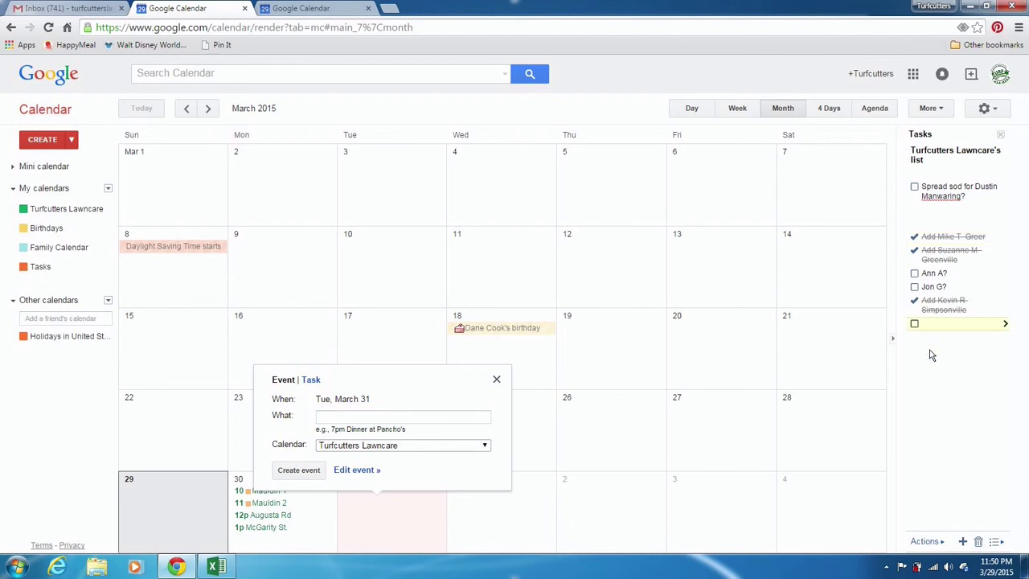
text(Mulch Install for T. B)
key(Return)
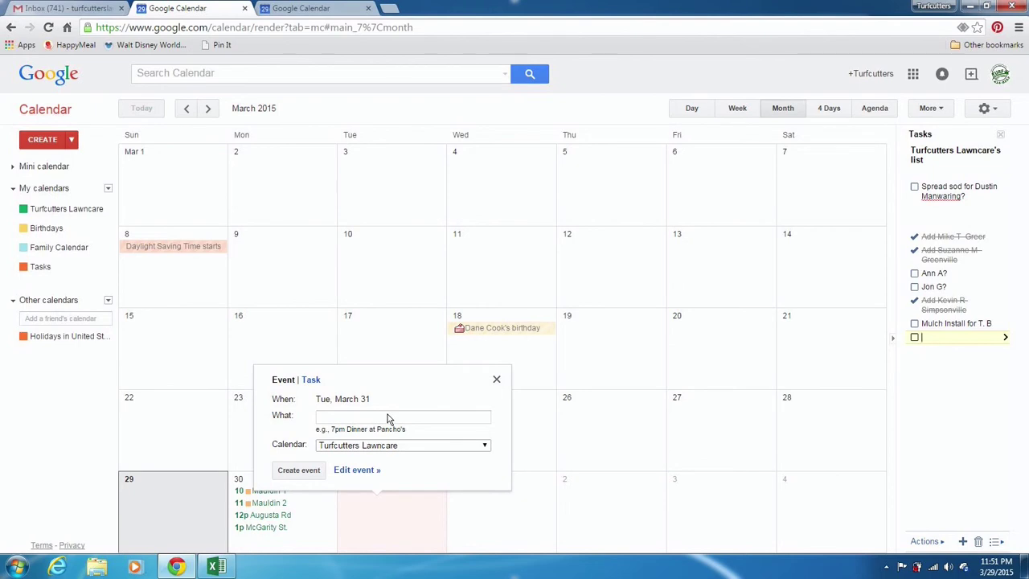
Create a calendar event on Tuesday 3/31/2015 from 8:00am to 9:00am, titled "Mulch Install at" plus the customer's initials, starting from the week view.
click(732, 114)
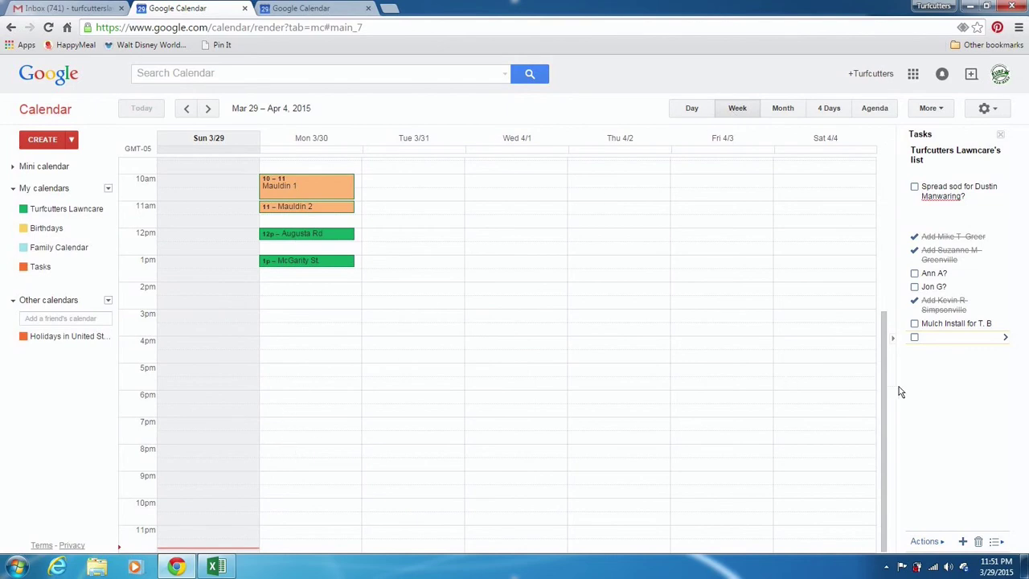
drag(887, 389, 909, 260)
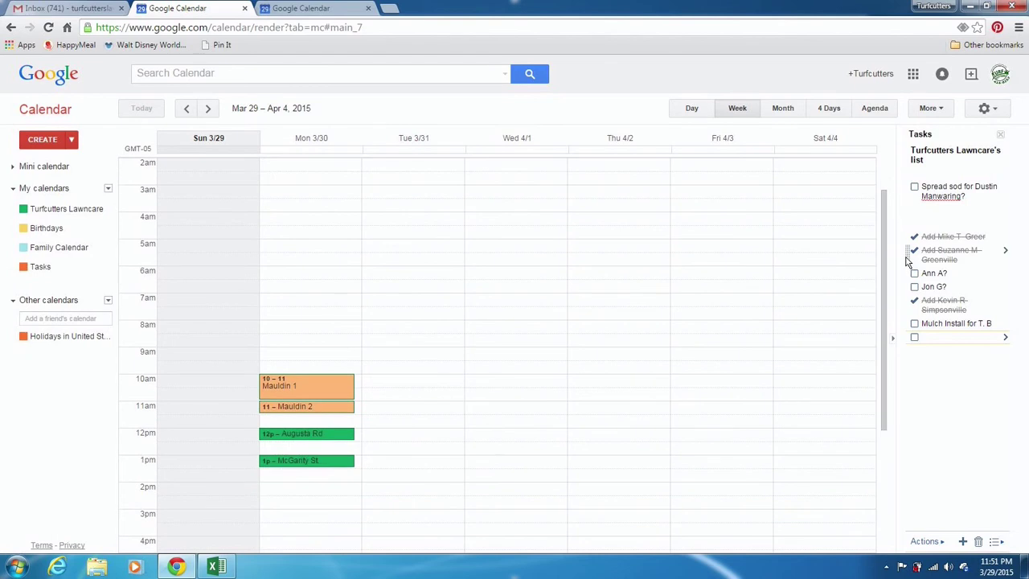
double_click(417, 329)
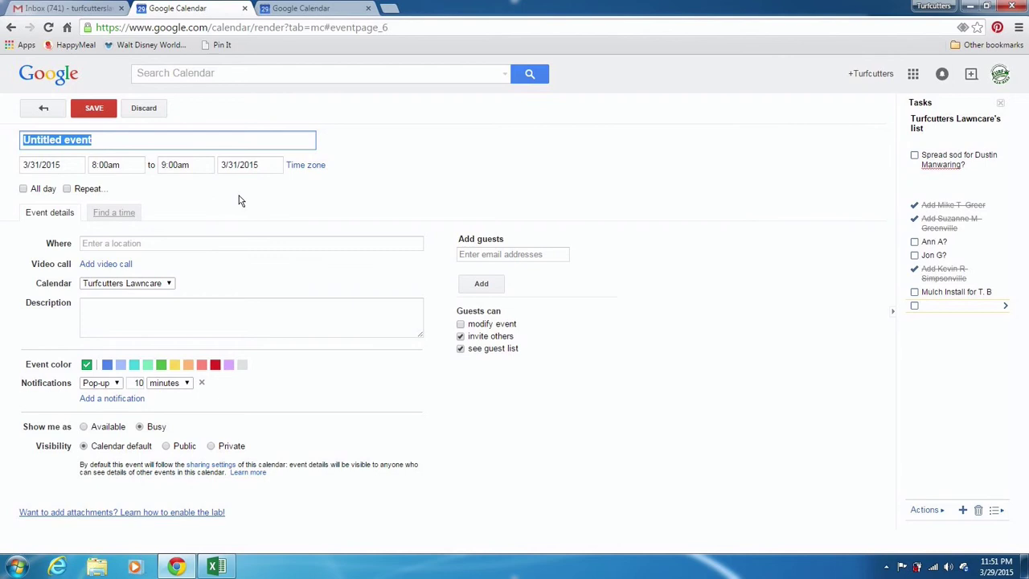
text(Mulch Ins)
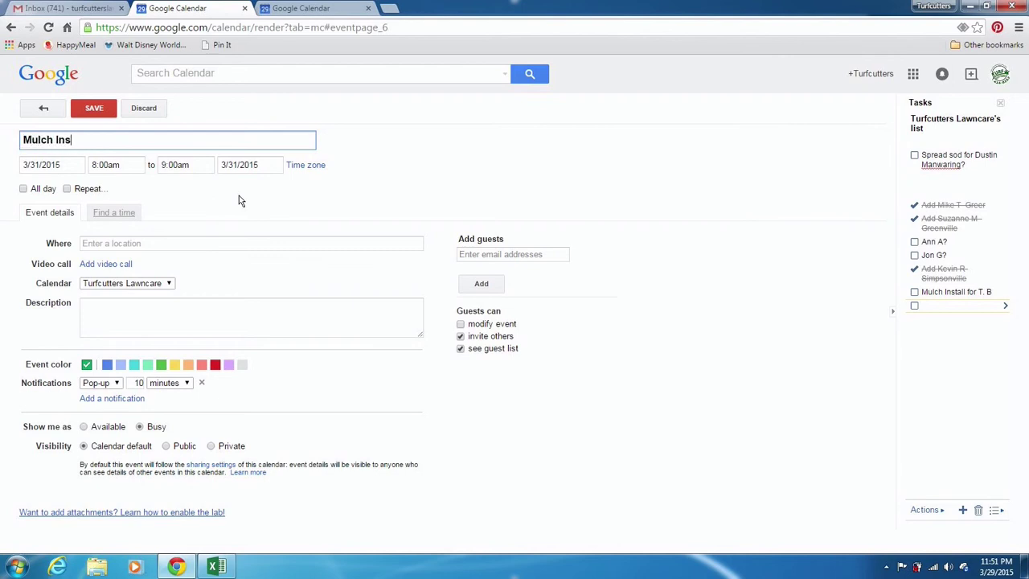
text(tall at T>)
key(BackSpace)
text(.B)
Enter the event description "Install 12 cubic yards of mulch, aerate and over seed tall fescue, trim 2 trees" and remove the pop-up notification.
click(141, 315)
text(INst)
key(BackSpace)
key(BackSpace)
key(BackSpace)
text(nstall mul)
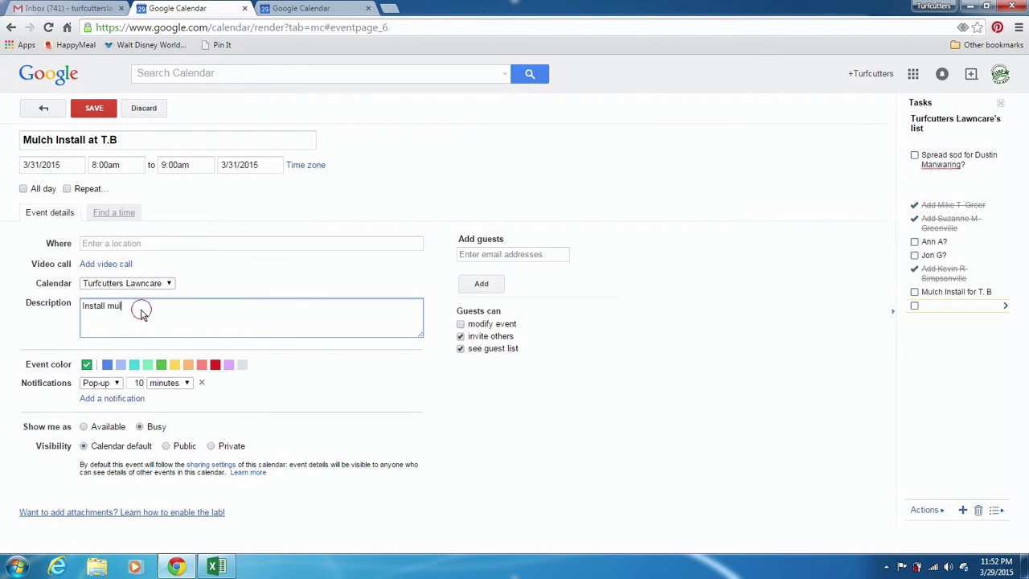
key(BackSpace)
key(BackSpace)
text(12 cubic yards of mulch, aerate an)
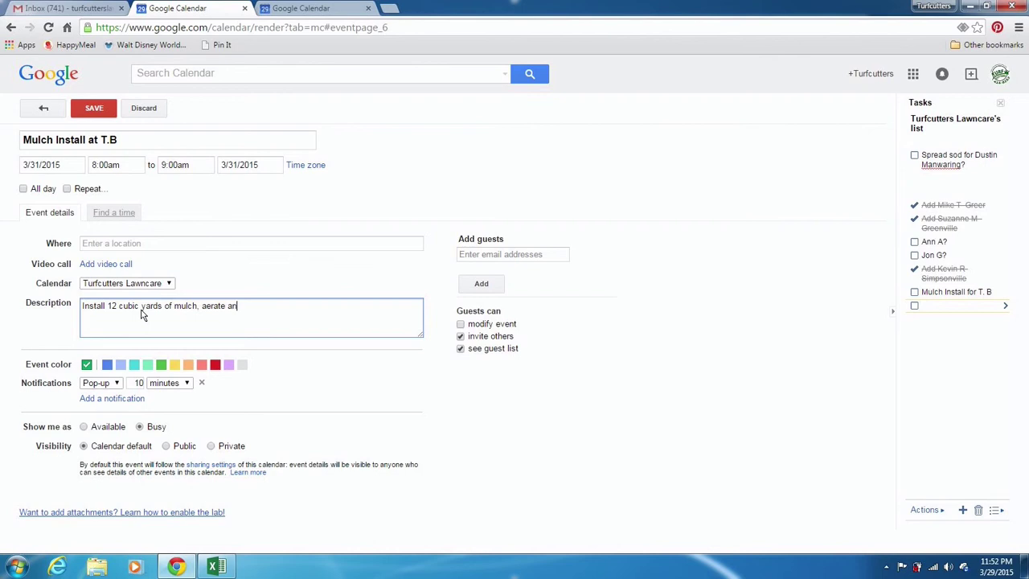
text(d over seed tall fescue , trim 2 trees)
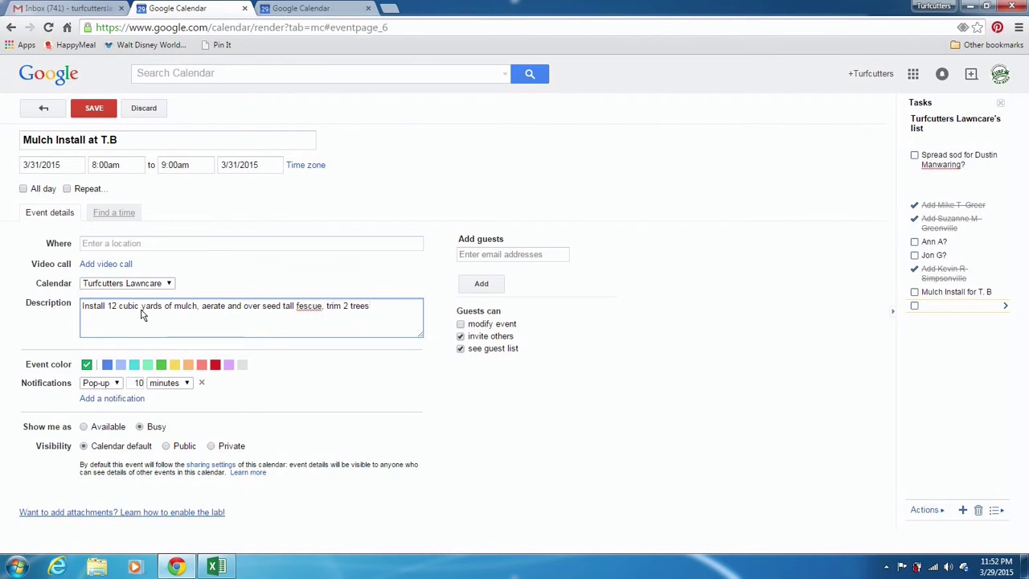
click(202, 384)
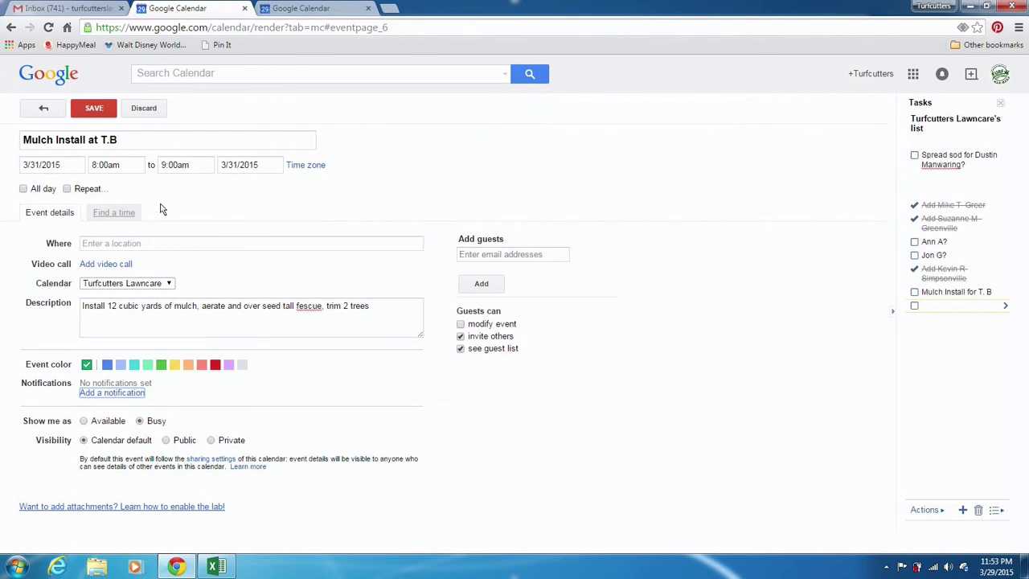
click(145, 250)
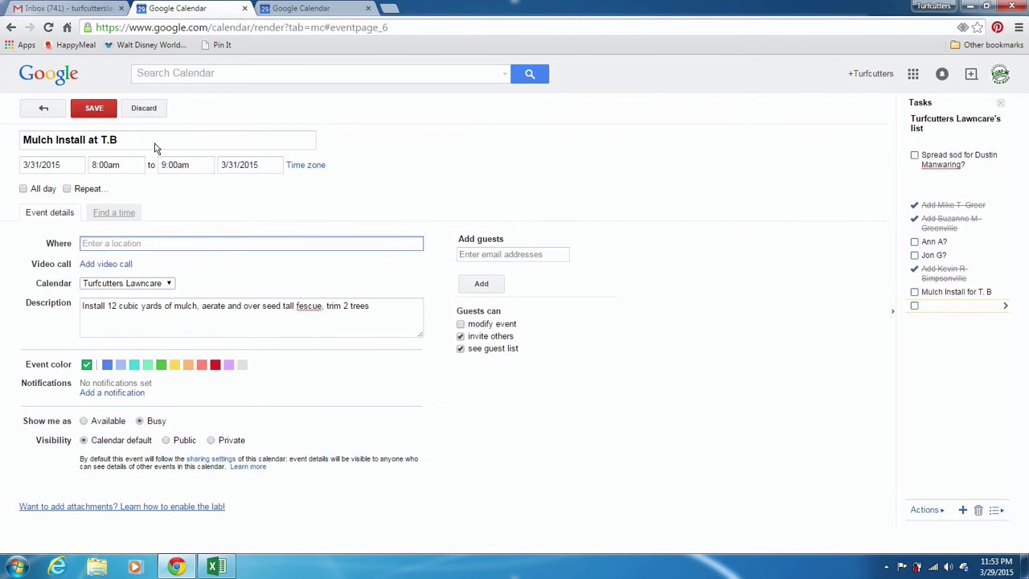
Set the mulch install event's end time to 5:00pm and save the event.
click(191, 169)
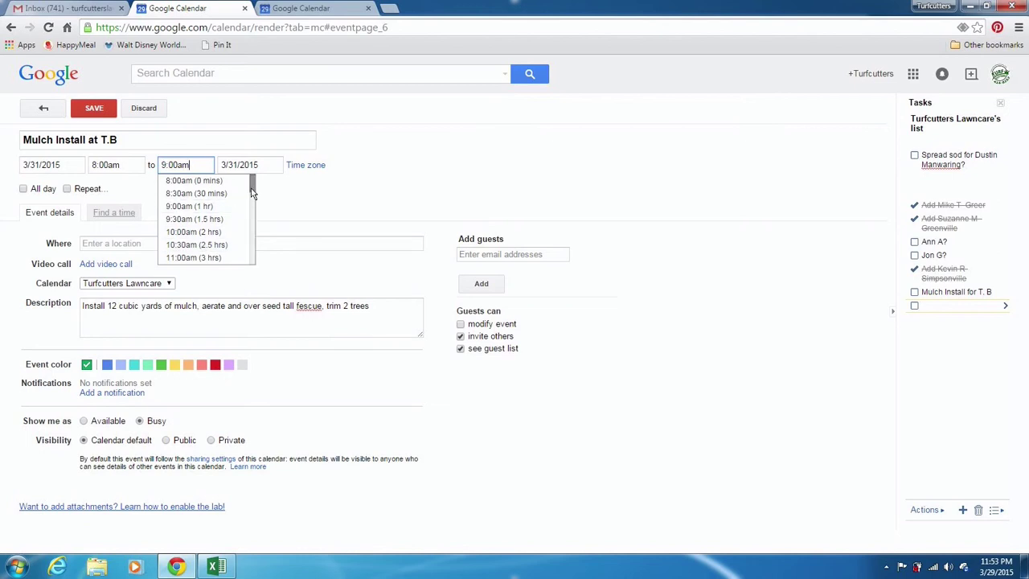
scroll(252, 223, down, 3)
scroll(252, 223, down, 2)
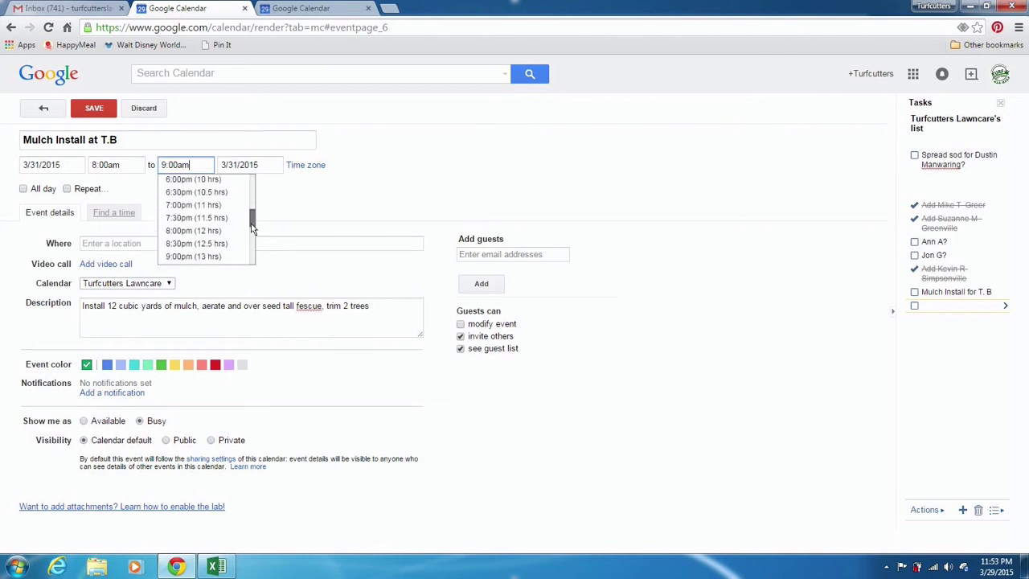
scroll(251, 224, up, 1)
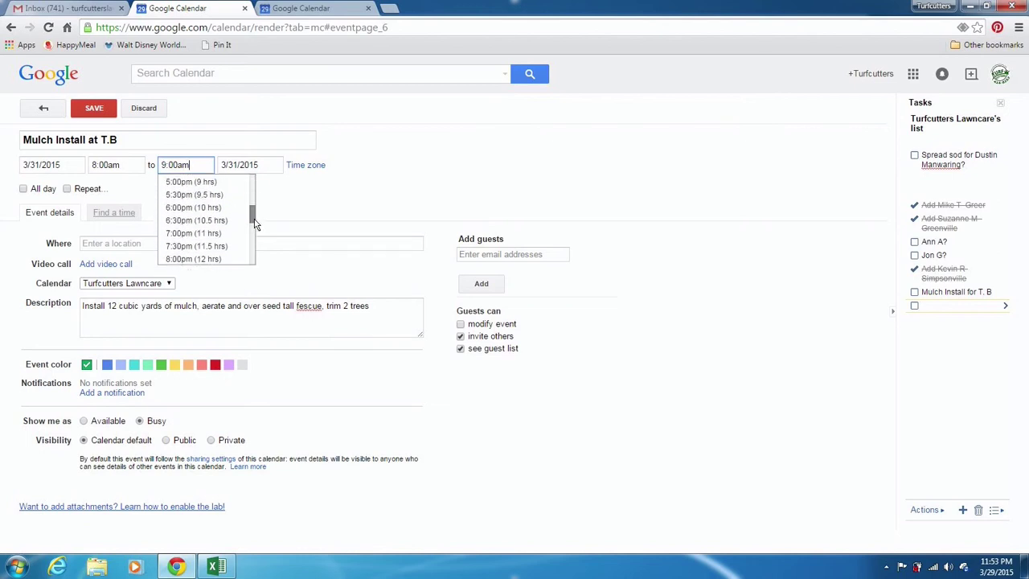
click(216, 184)
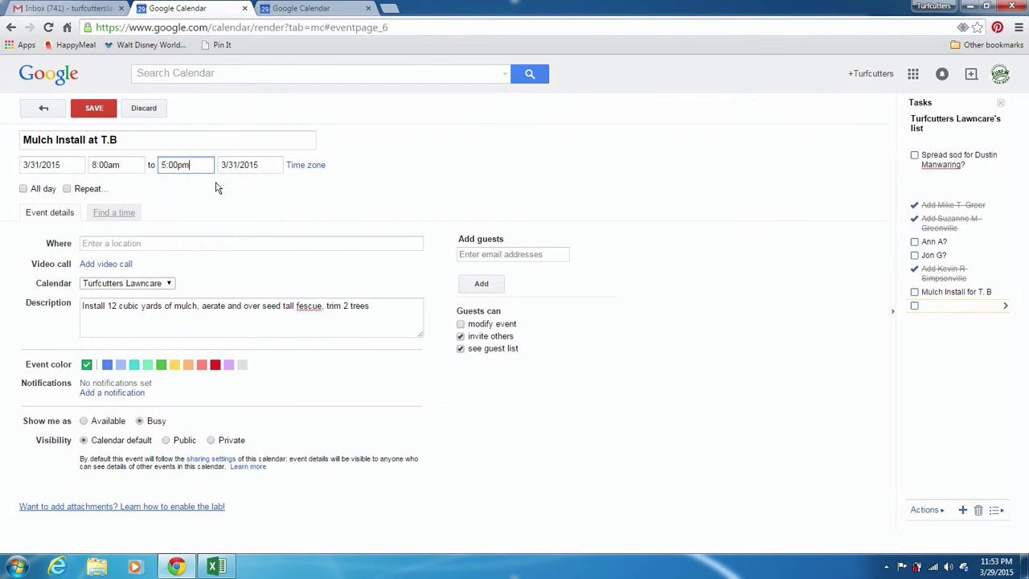
click(98, 111)
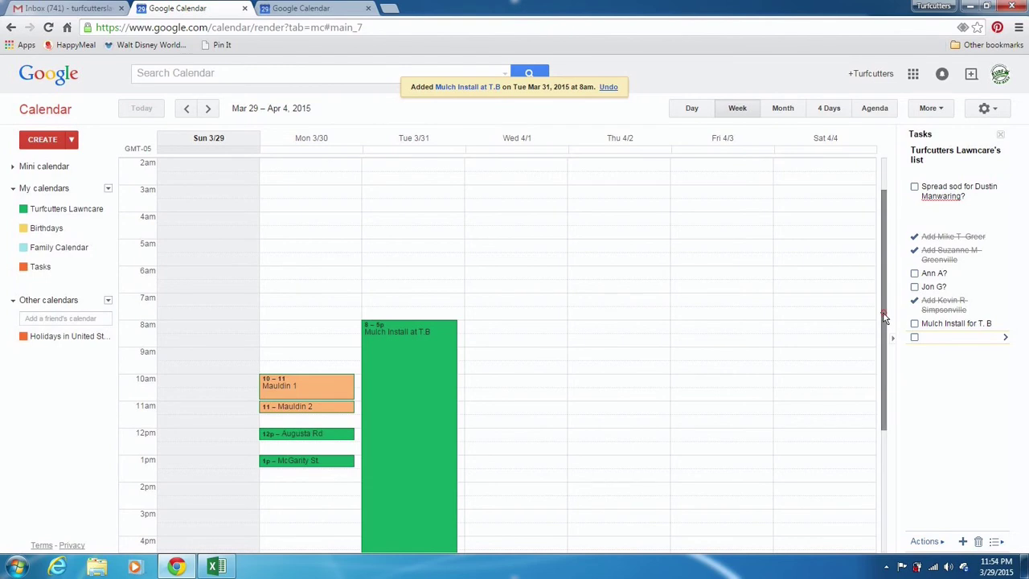
drag(884, 318, 889, 348)
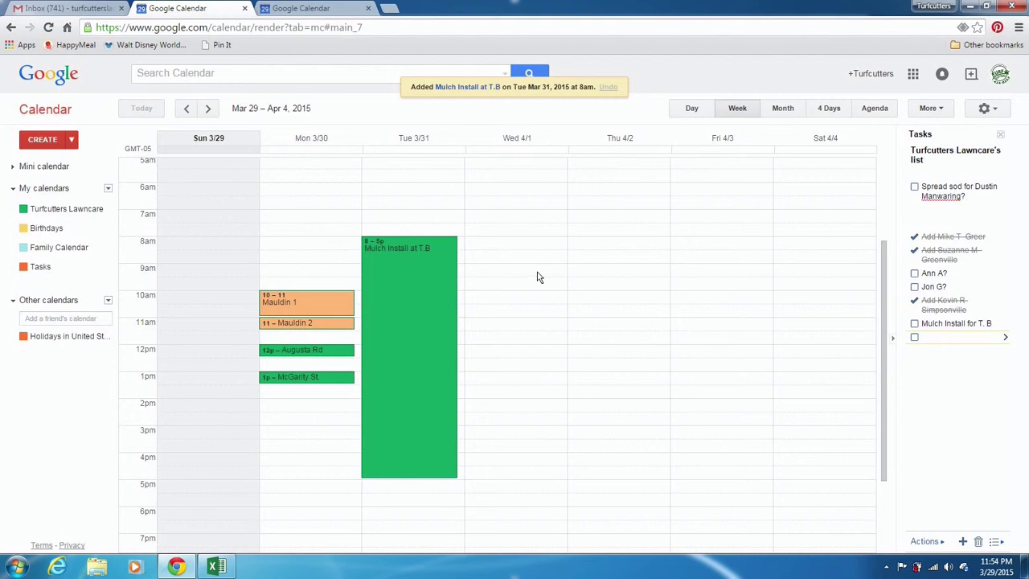
Start a new event on Friday 4/3/2015 at 8:00am, and look through the customer list in the Excel workbook.
double_click(693, 247)
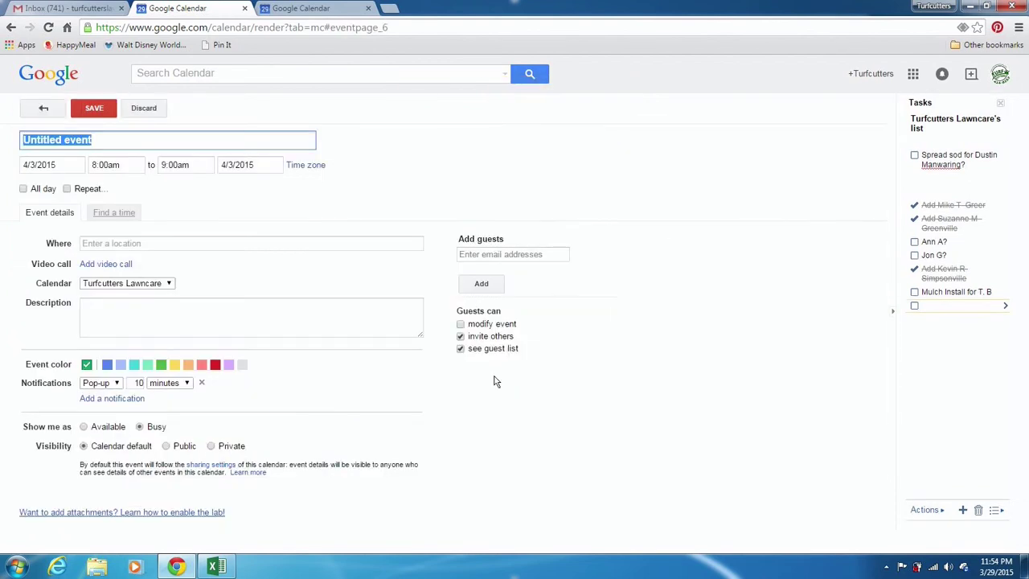
click(213, 568)
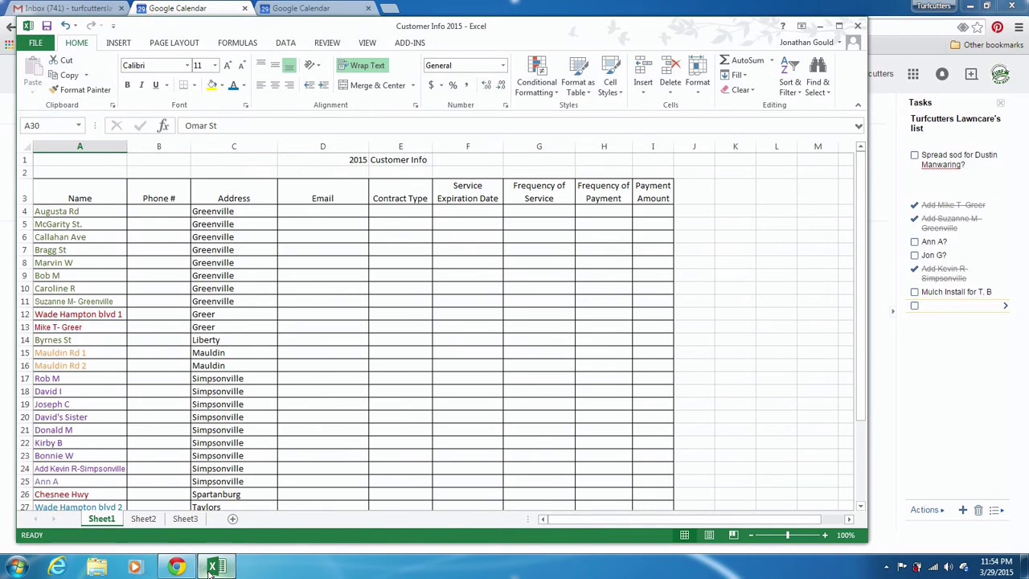
drag(859, 298, 861, 386)
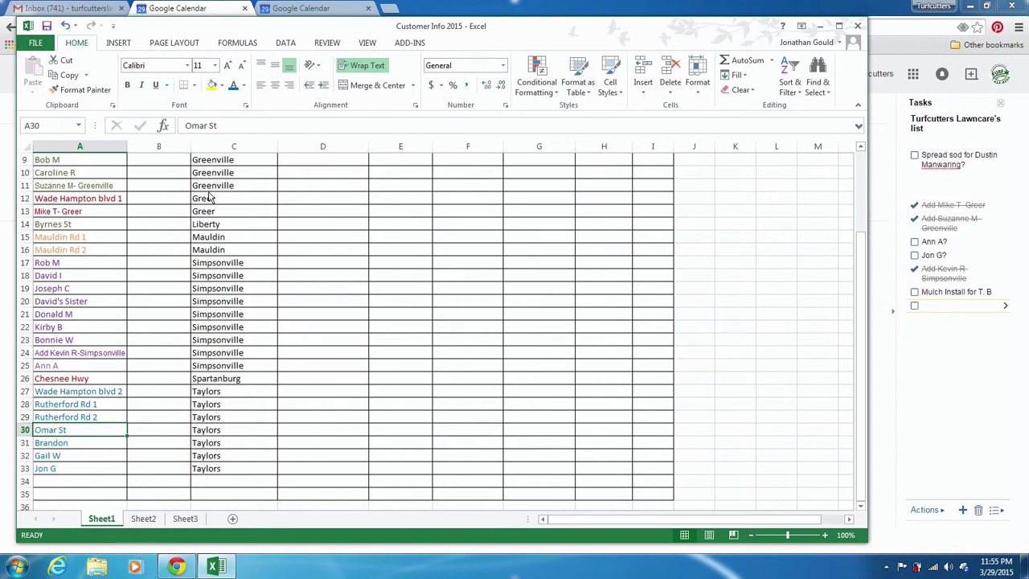
In the second Google Calendar window's week view, create an event on Friday 4/3/2015 from 8:00am to 9:00am, titled with the customer's name.
click(320, 10)
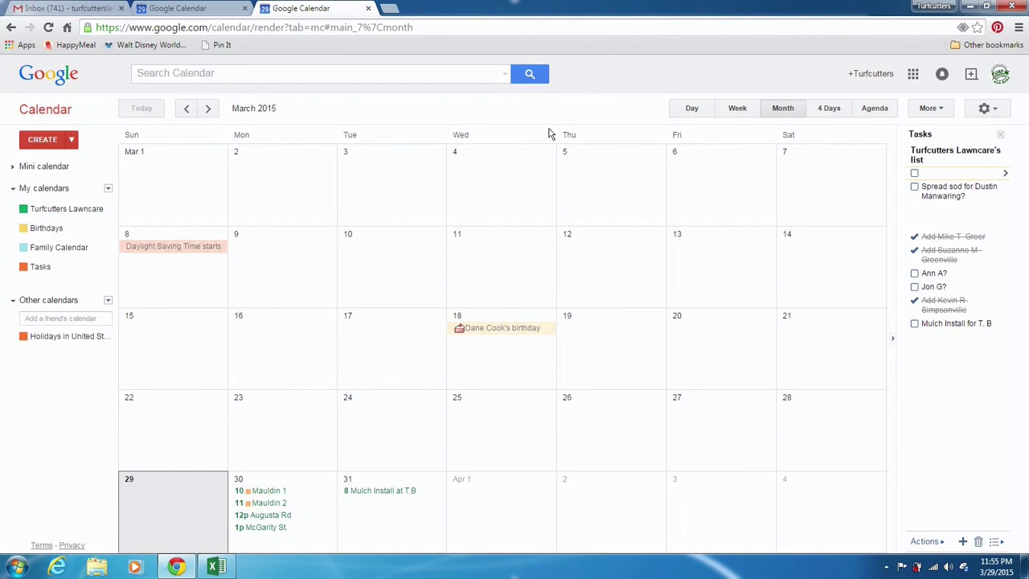
click(733, 111)
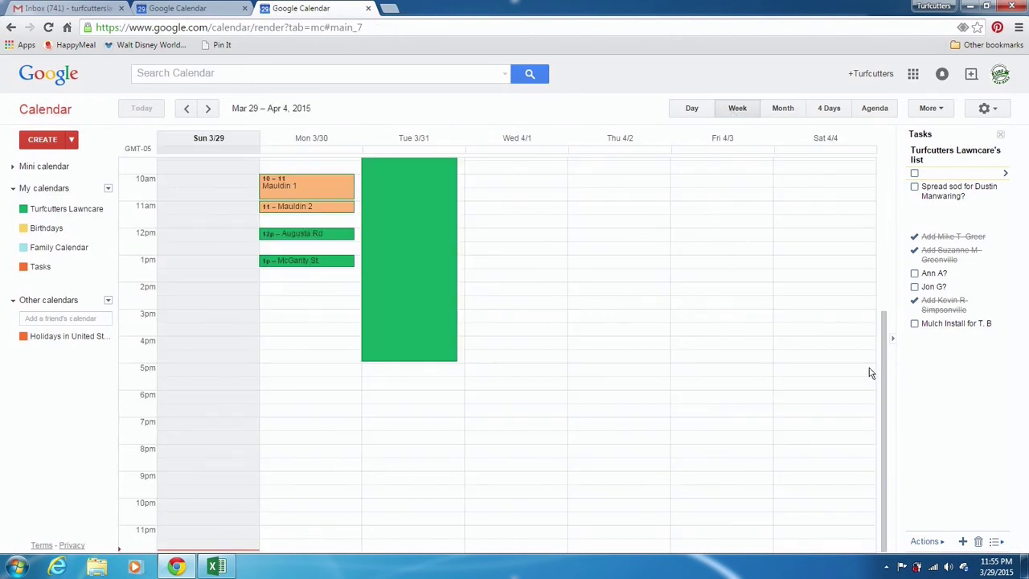
drag(880, 373, 890, 287)
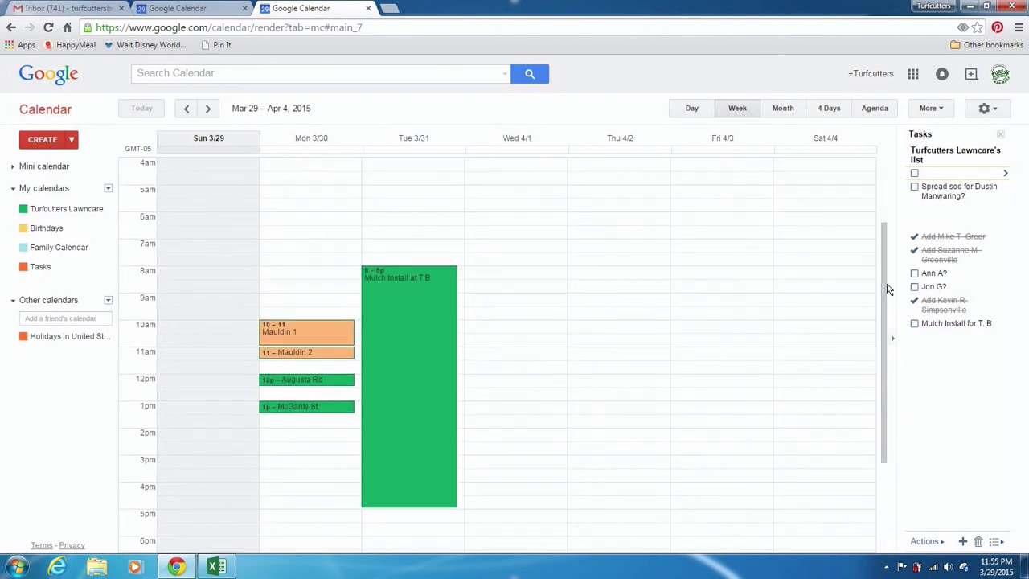
double_click(711, 276)
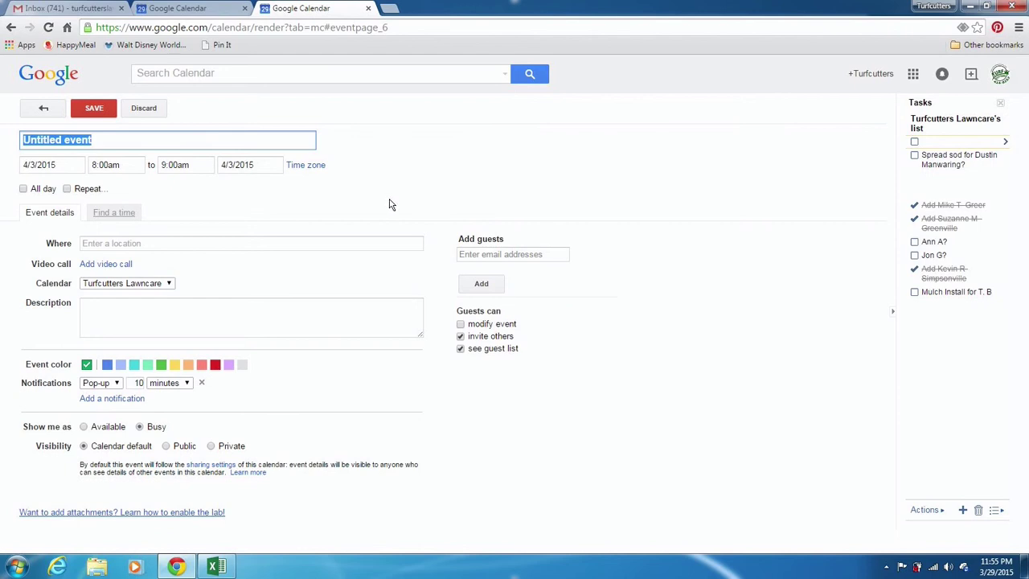
text(Bob)
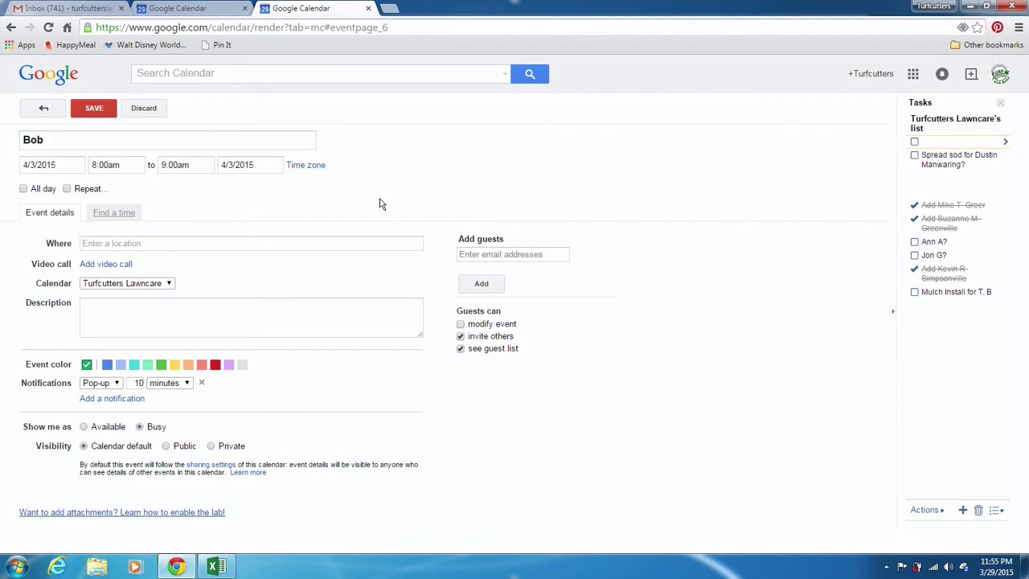
text( M)
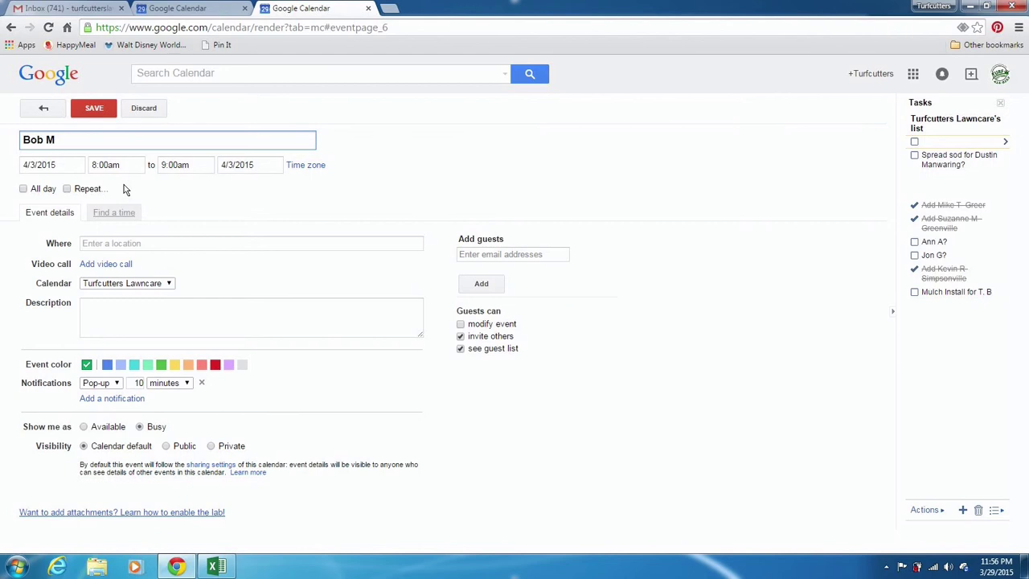
Make the customer's event repeat weekly on Friday, every 2 weeks.
click(67, 189)
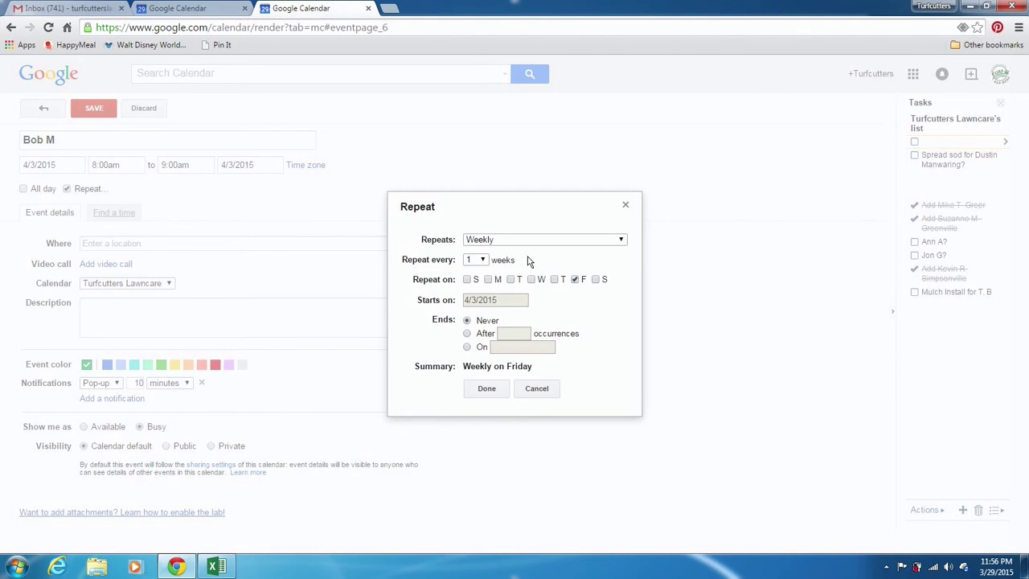
click(483, 261)
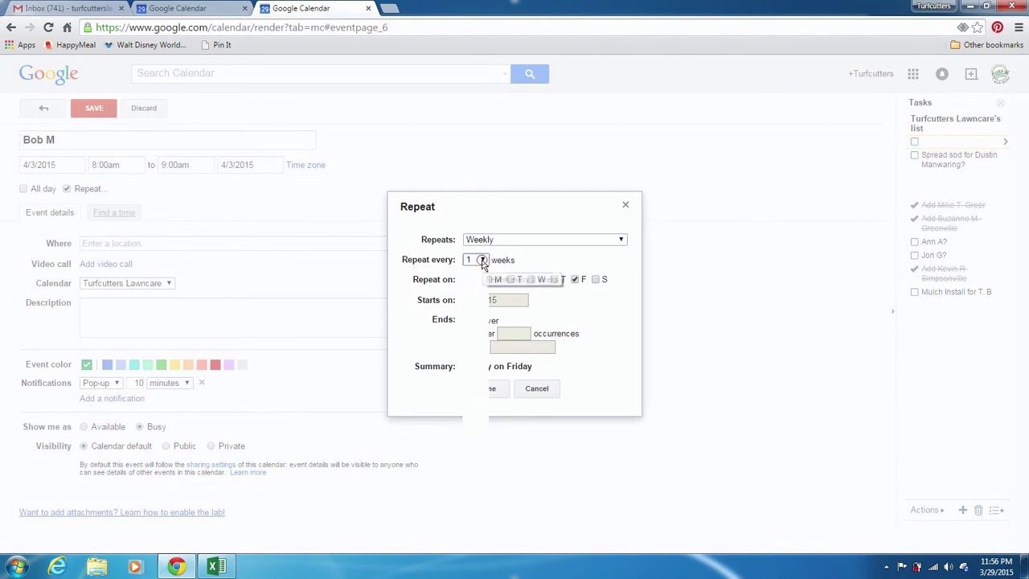
click(471, 280)
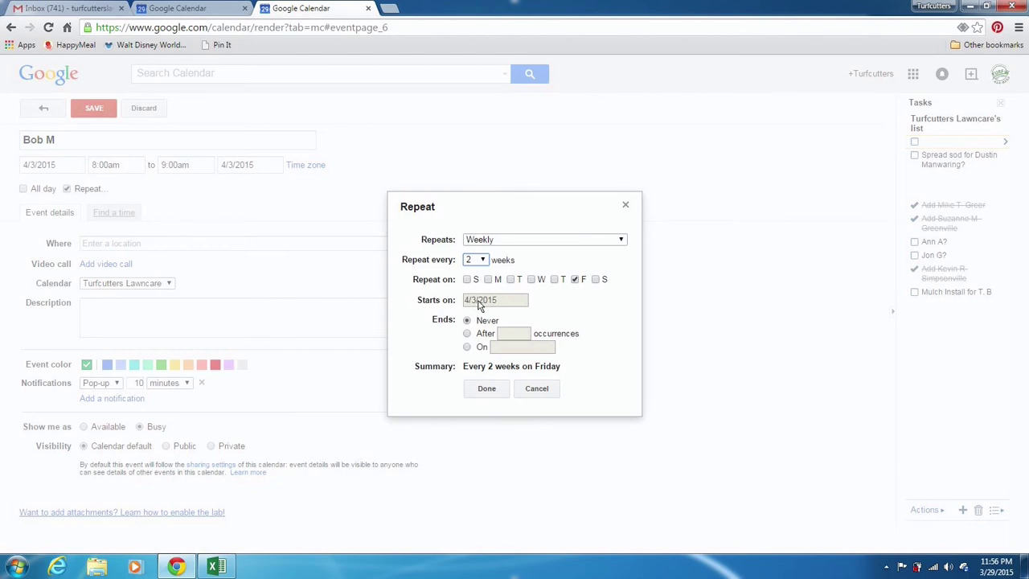
Set the event's recurrence to end on 4/30/2015 and apply the repeat settings.
click(467, 347)
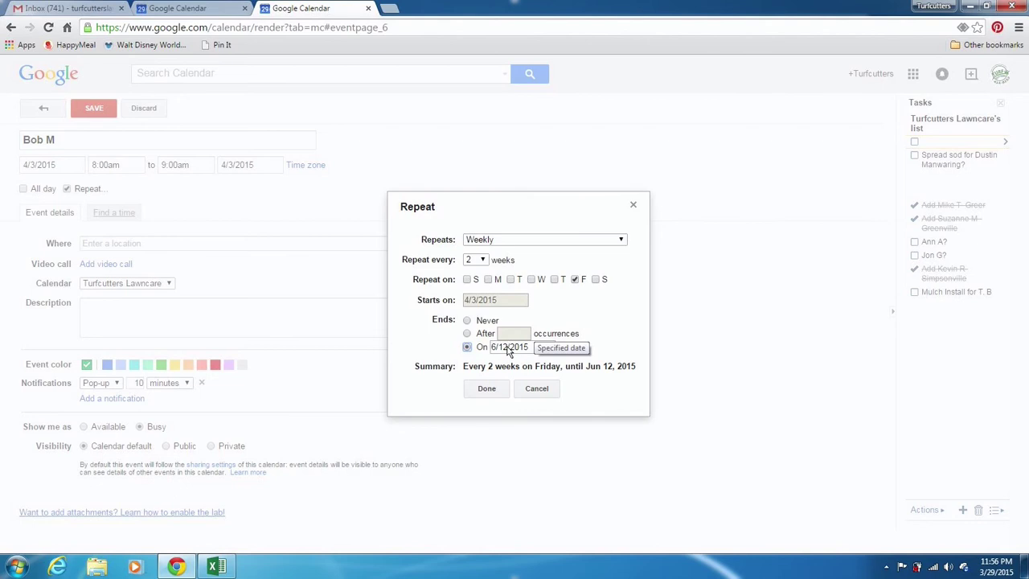
click(508, 351)
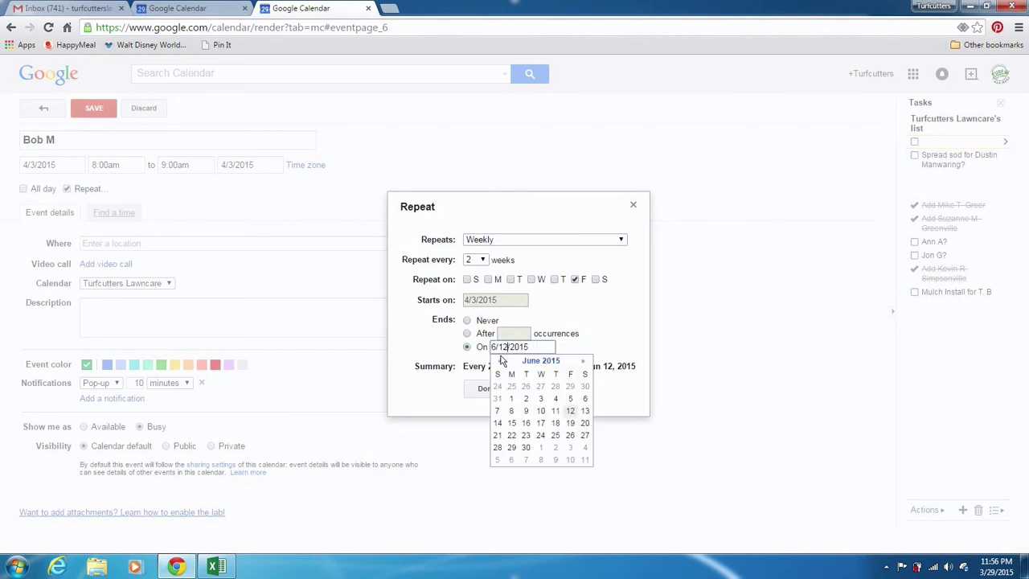
key(BackSpace)
key(BackSpace)
key(BackSpace)
key(BackSpace)
click(499, 362)
click(499, 361)
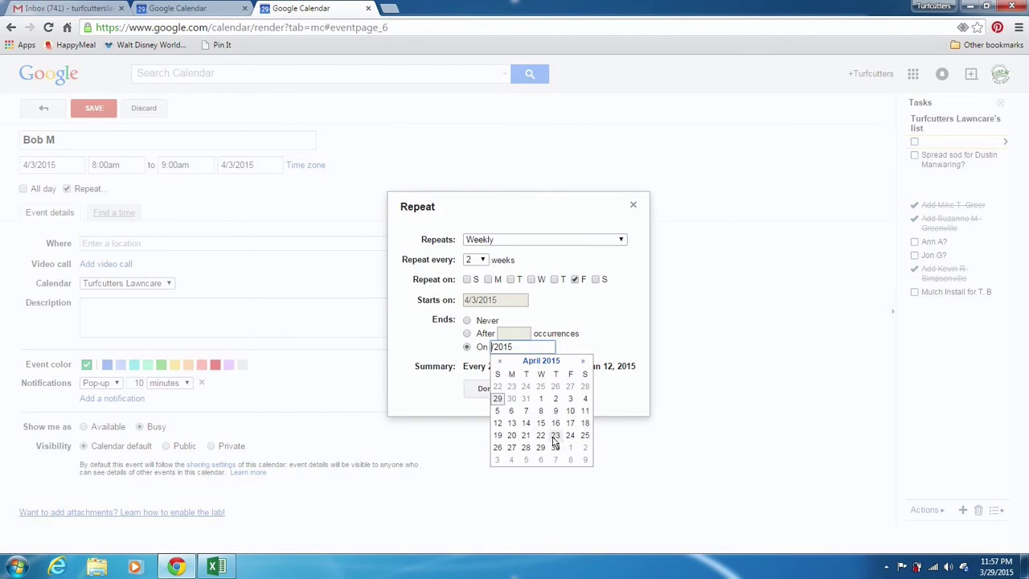
text(4/30)
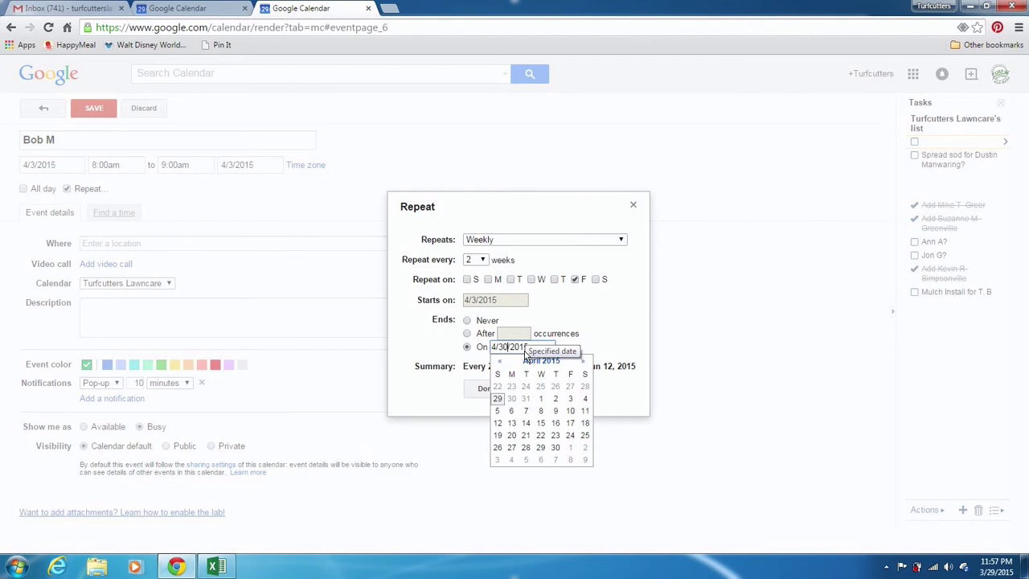
click(451, 395)
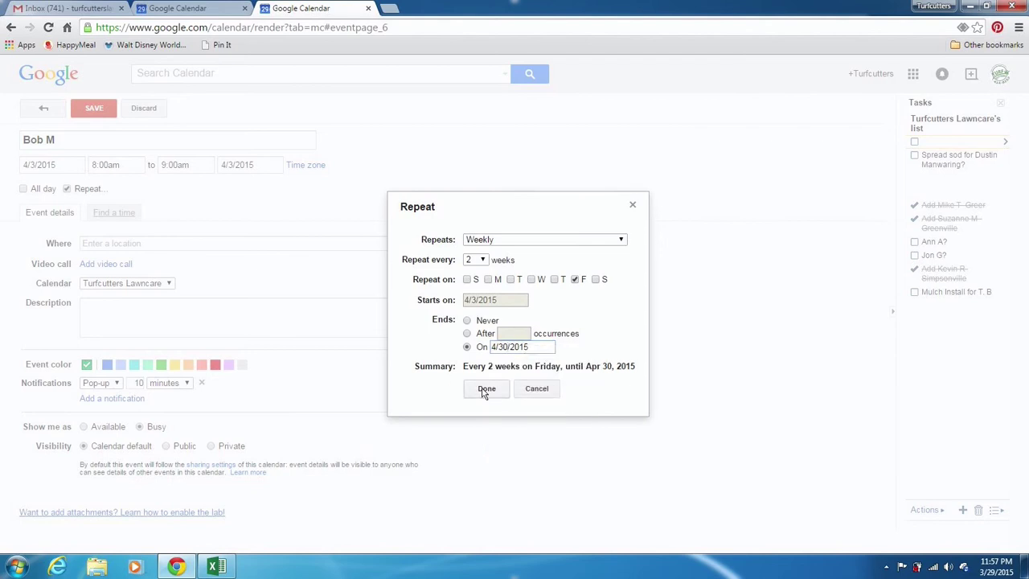
click(485, 391)
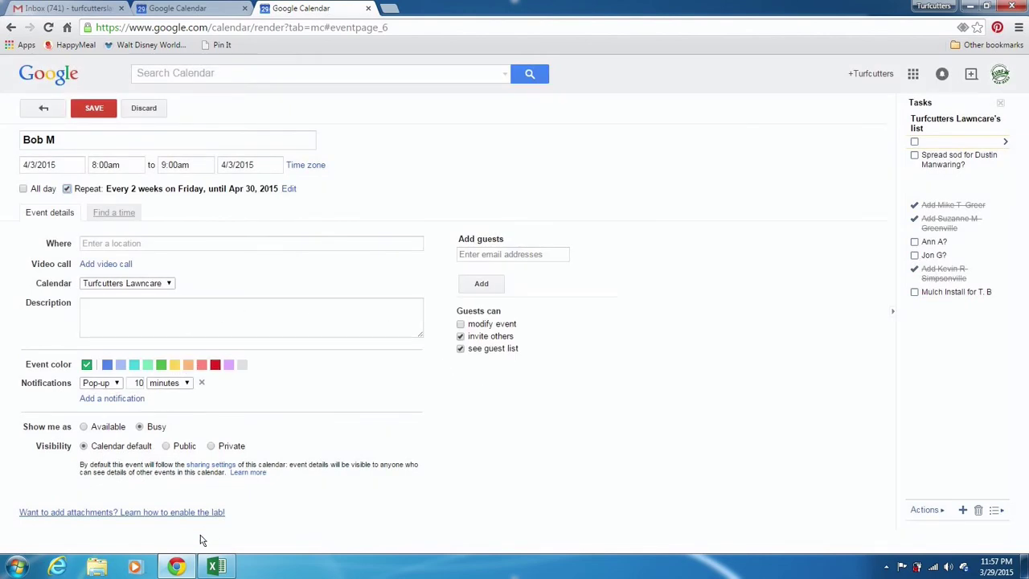
Check the city colors in the Excel list, color the event light purple, and save it without a pop-up notification.
click(211, 565)
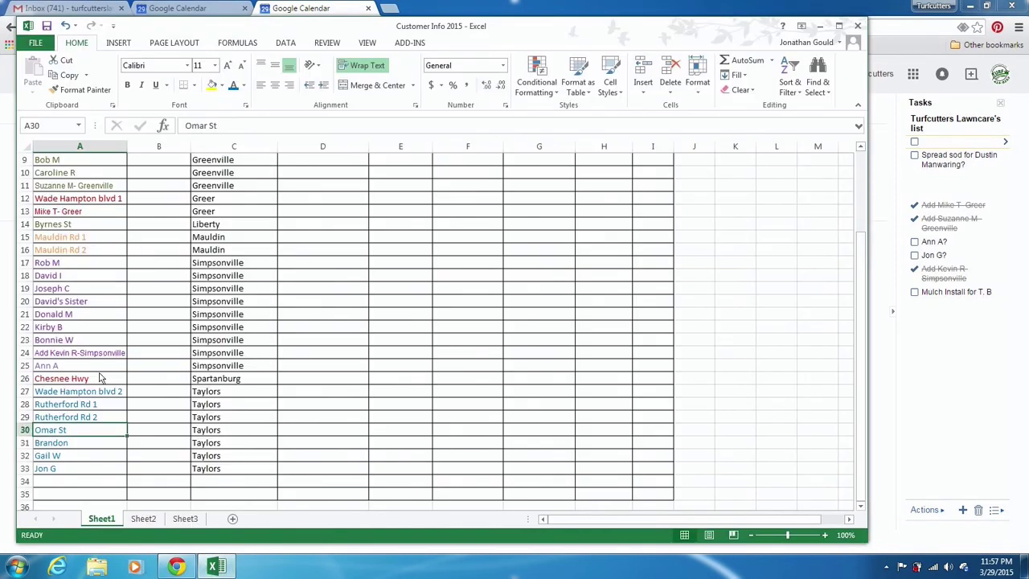
click(177, 567)
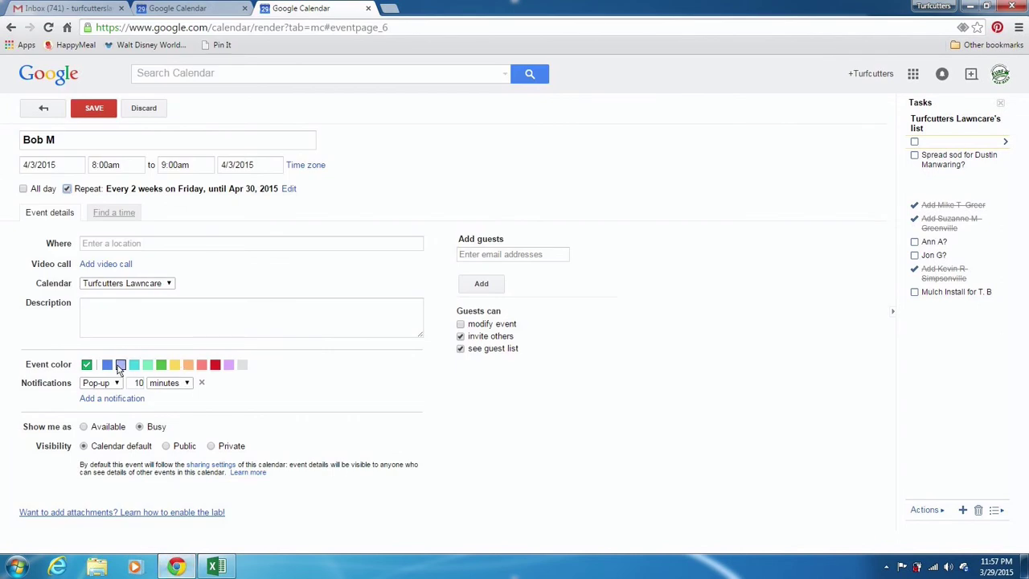
click(228, 366)
click(196, 315)
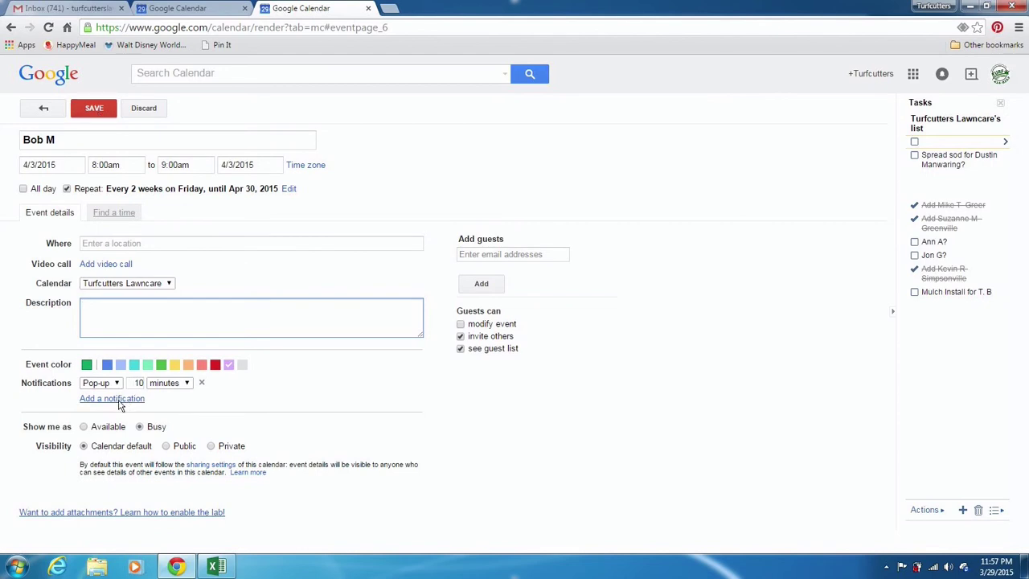
click(201, 384)
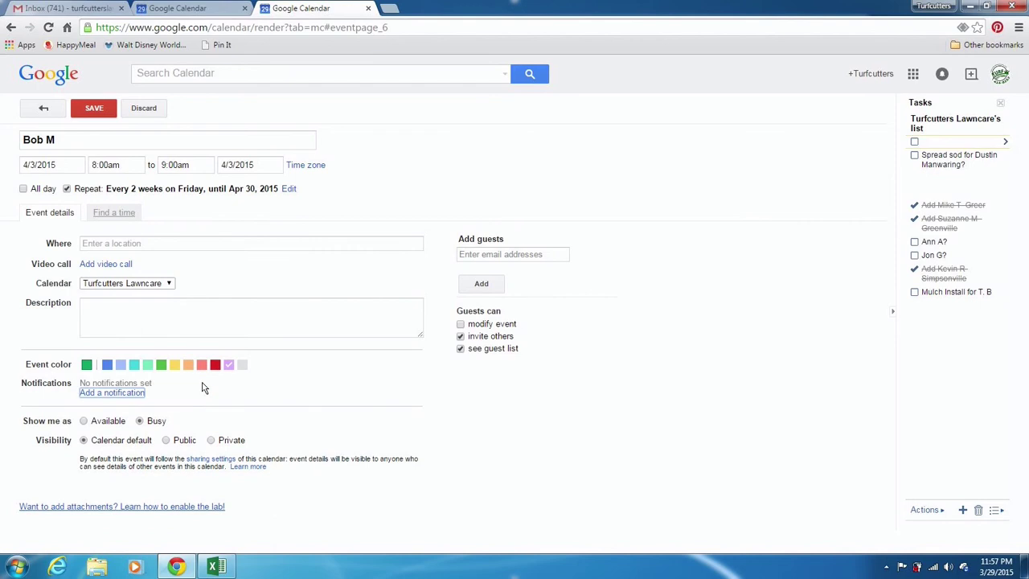
click(95, 110)
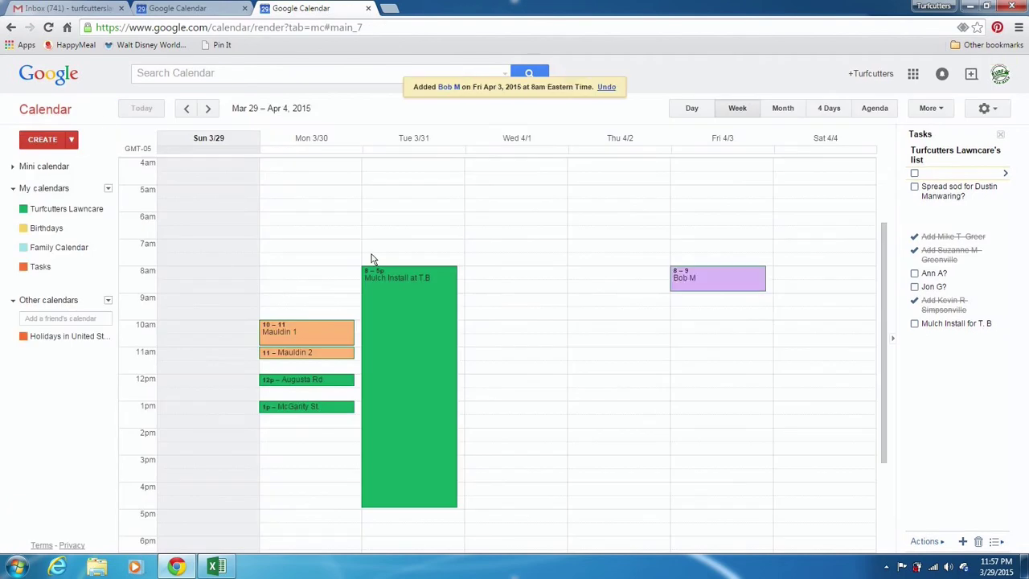
Check the repeating event in the March and April 2015 month views, and move its Friday April 3 occurrence to Wednesday April 1.
click(780, 110)
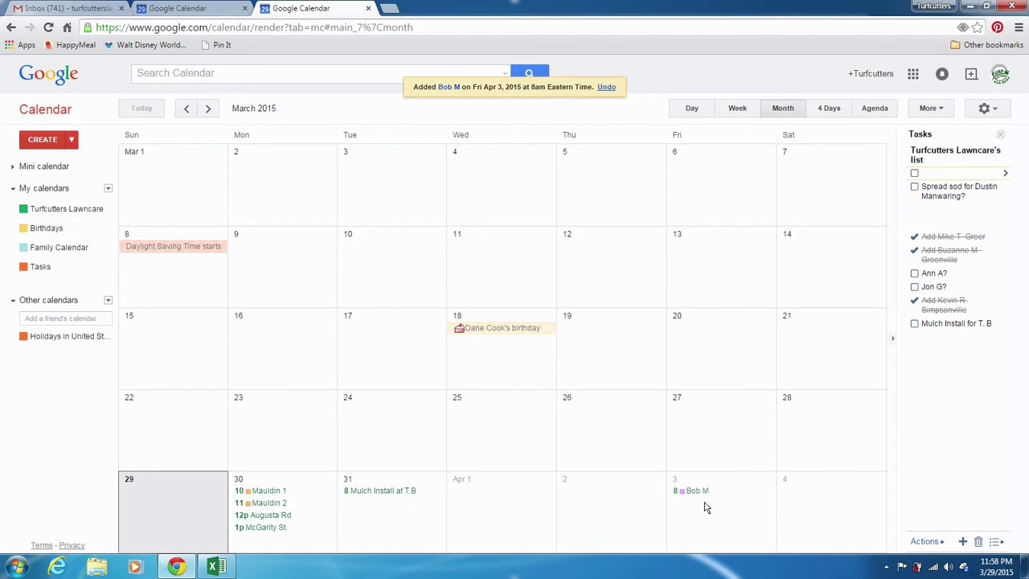
click(208, 109)
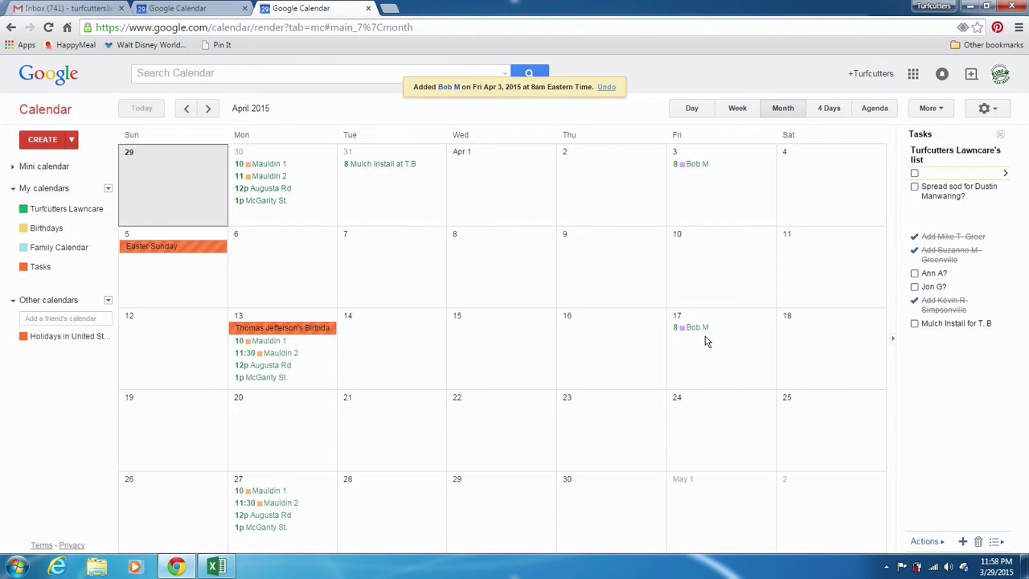
click(190, 110)
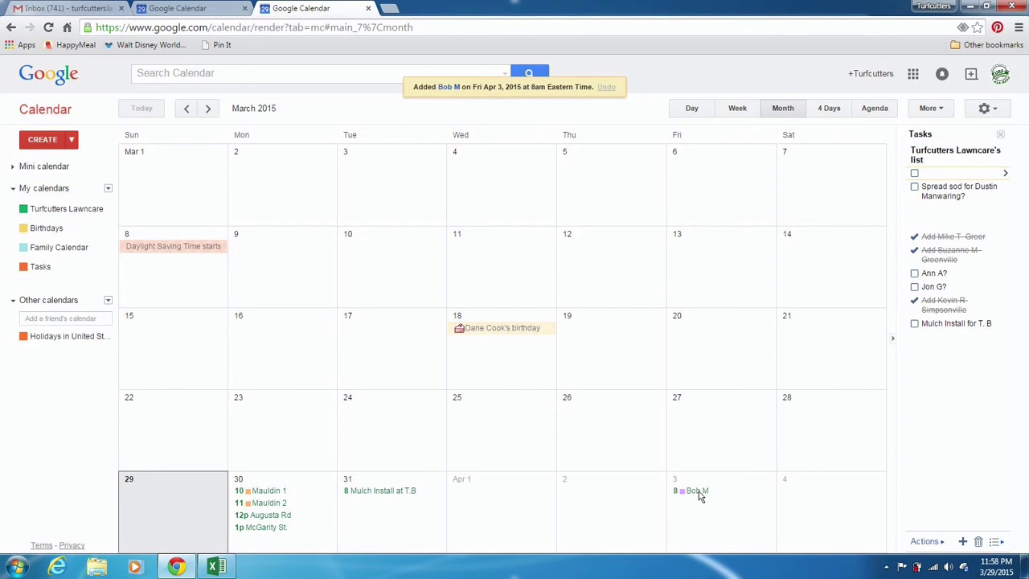
drag(699, 492, 494, 502)
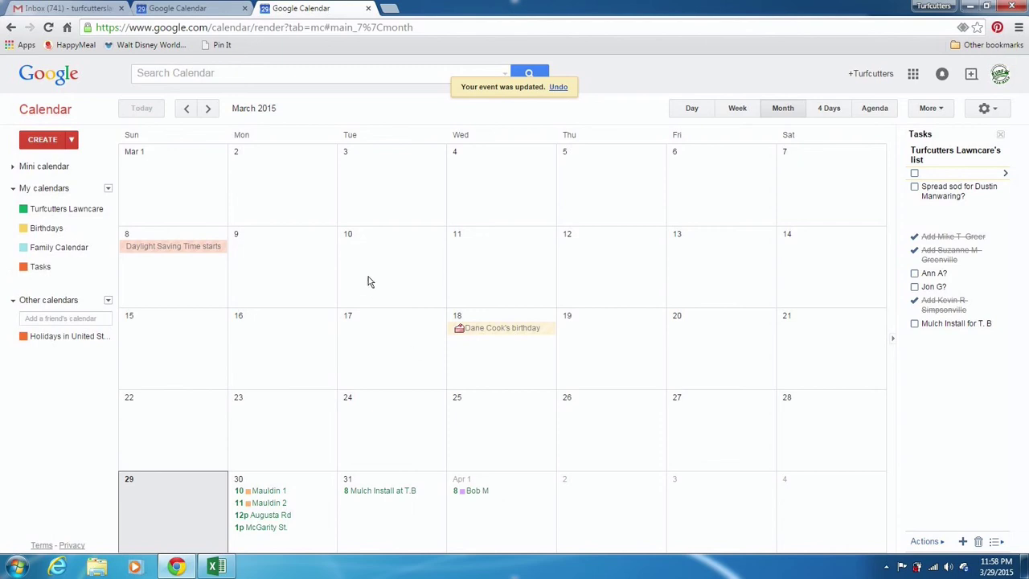
Review the customer's visits in April 2015 and open the details of the Friday April 17 occurrence.
click(208, 109)
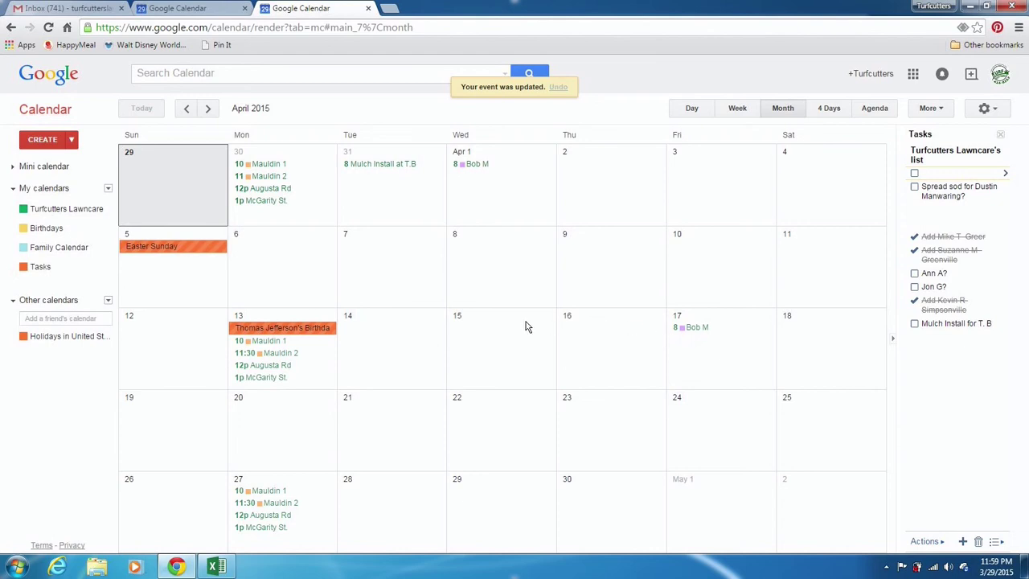
click(696, 328)
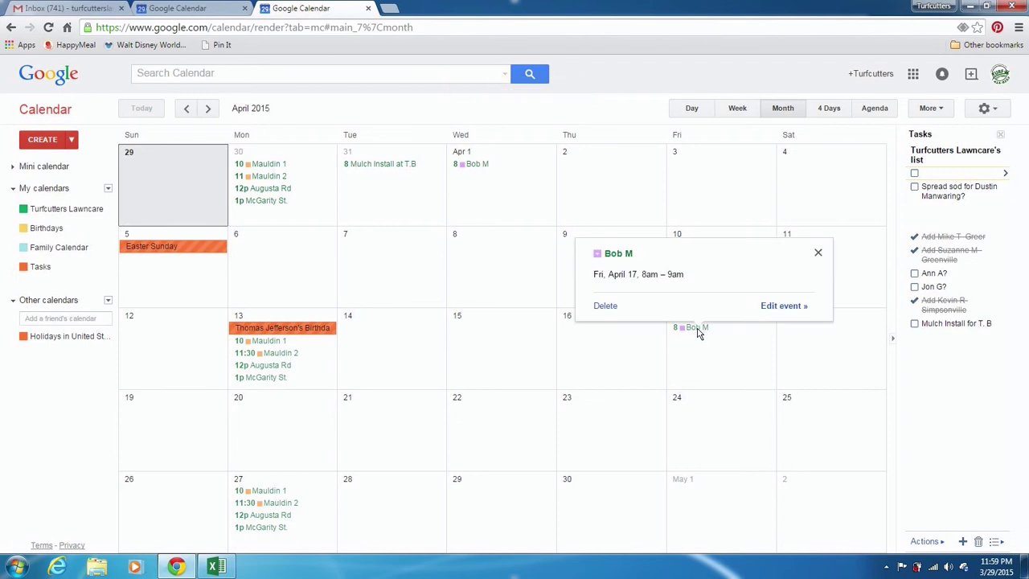
Review the repeat settings of the Friday April 17 occurrence, cancel out of them, and save the event.
click(771, 304)
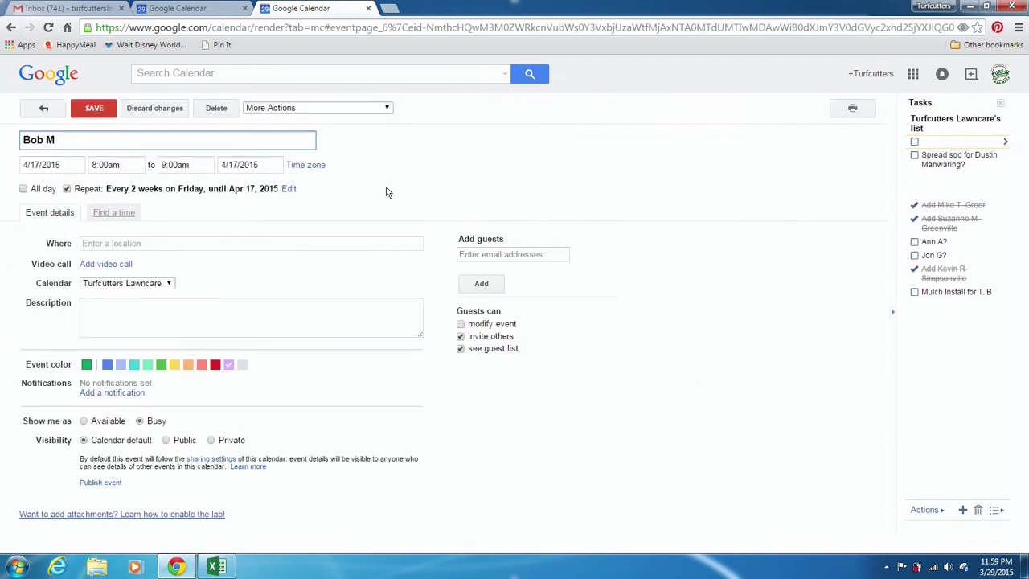
click(287, 189)
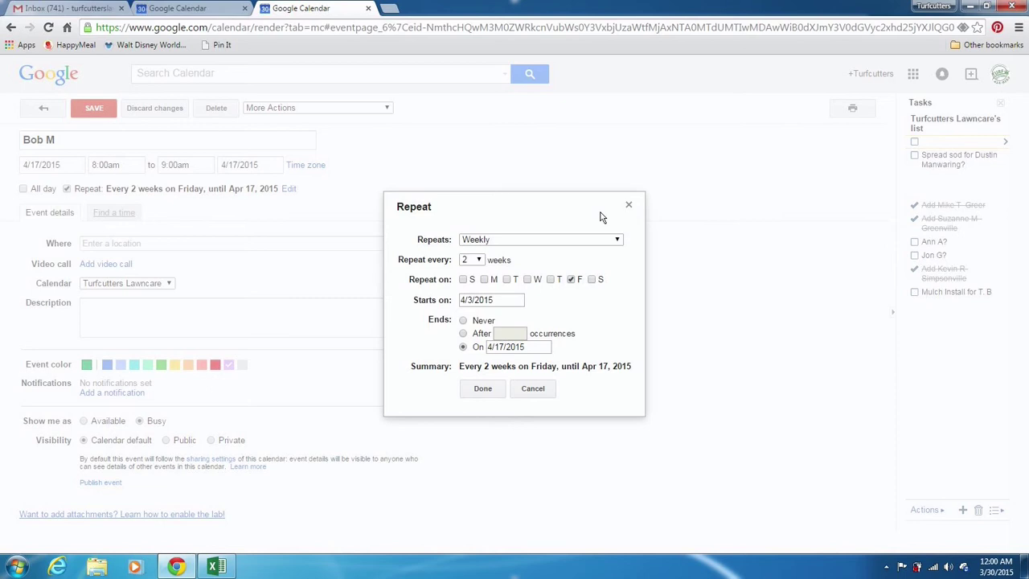
click(534, 388)
click(101, 108)
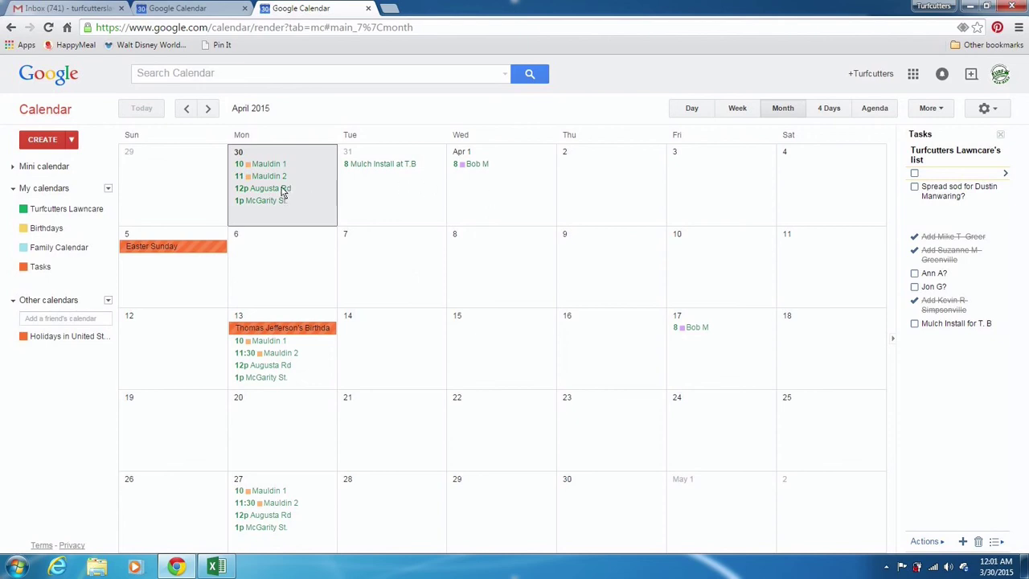
Move the Augusta Rd job from Monday March 30 to Tuesday March 31, and return it to Monday.
drag(283, 193, 404, 202)
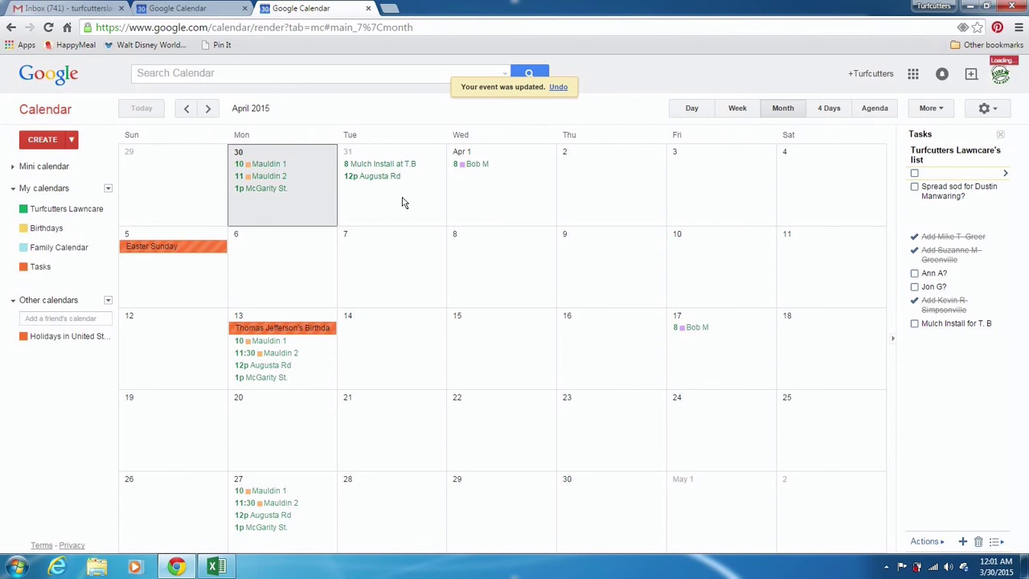
drag(375, 181, 270, 197)
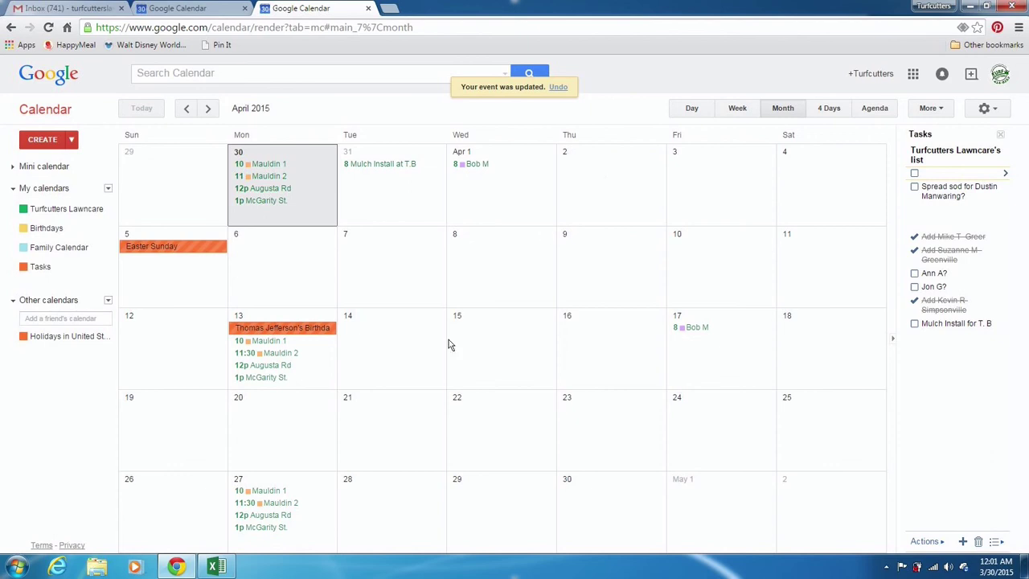
Look up the next Simpsonville customer in the Excel customer list and return to Google Calendar.
click(219, 567)
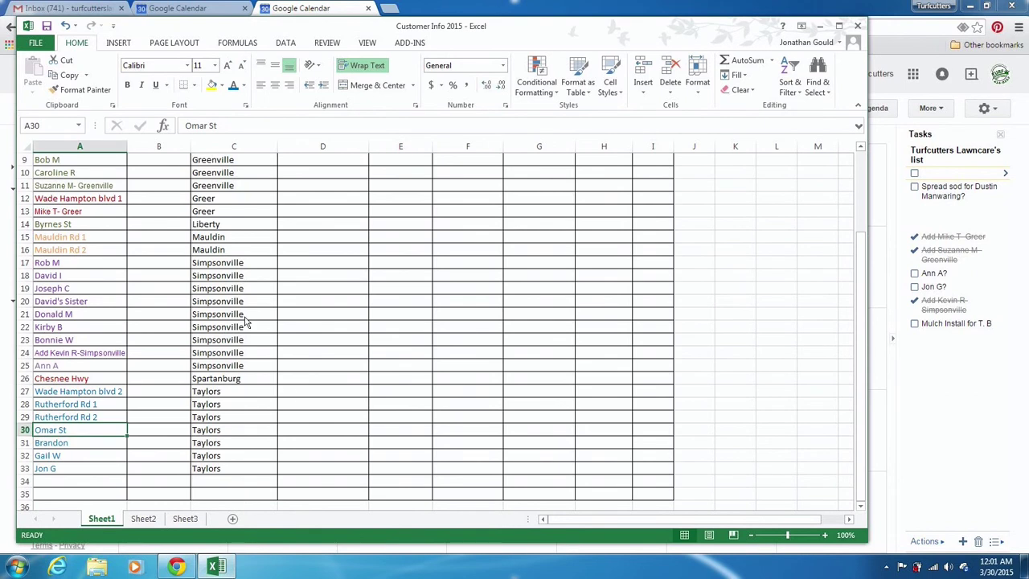
click(61, 278)
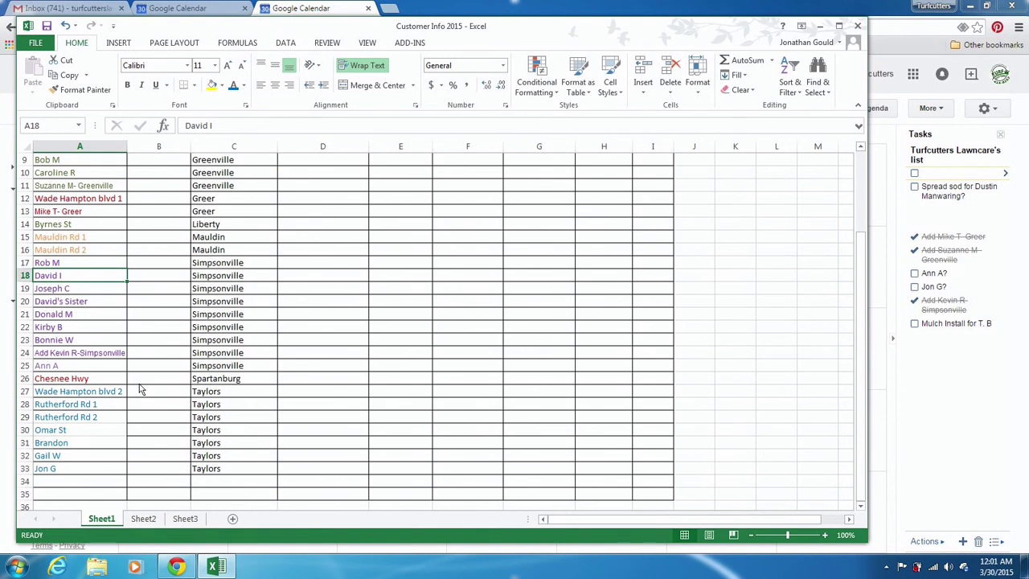
click(182, 567)
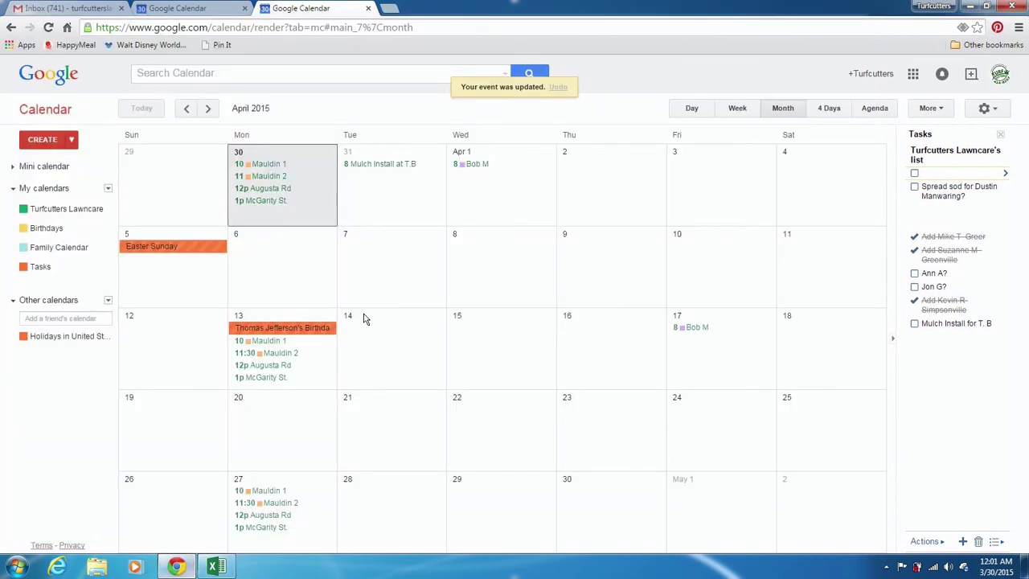
Start a new event on Wednesday April 1, 2015 from 9:00am to 9:30am, using the week view to place it.
double_click(477, 188)
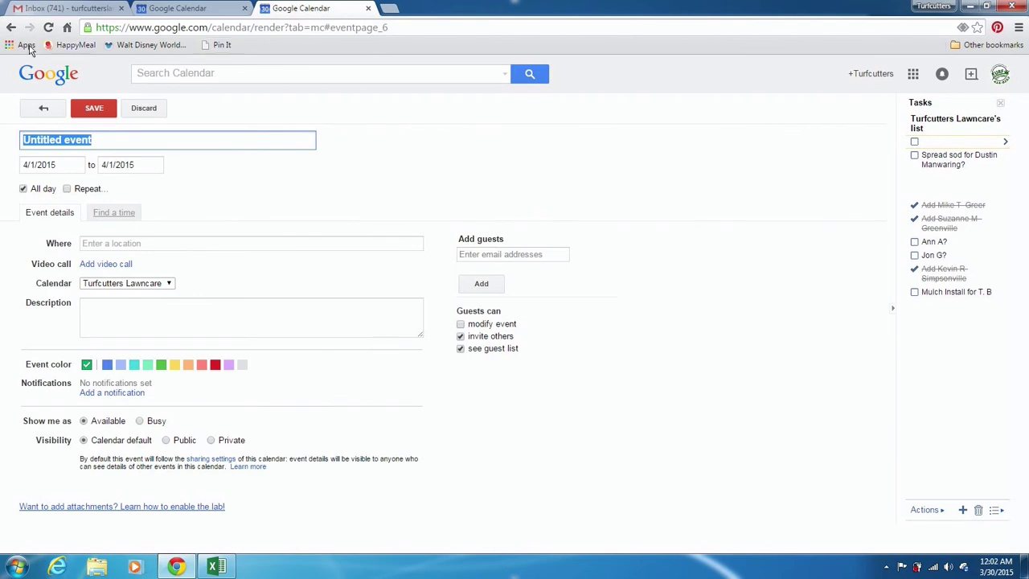
click(10, 28)
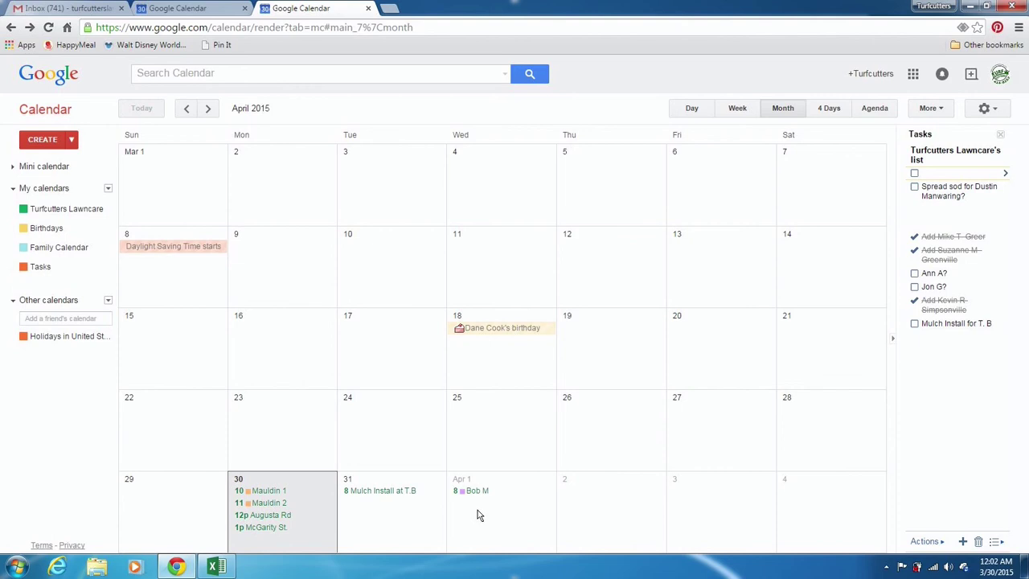
click(735, 109)
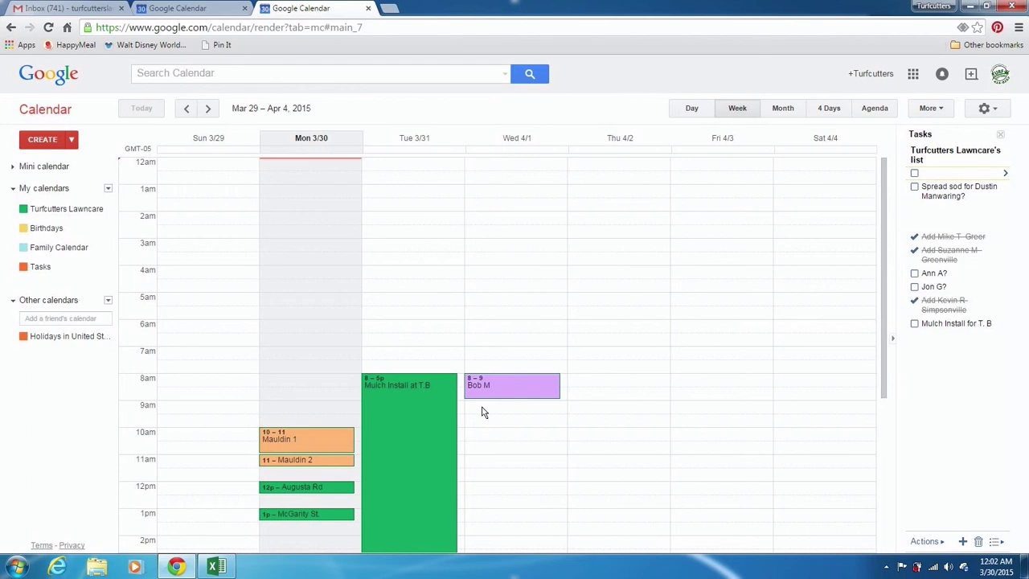
click(482, 409)
click(482, 406)
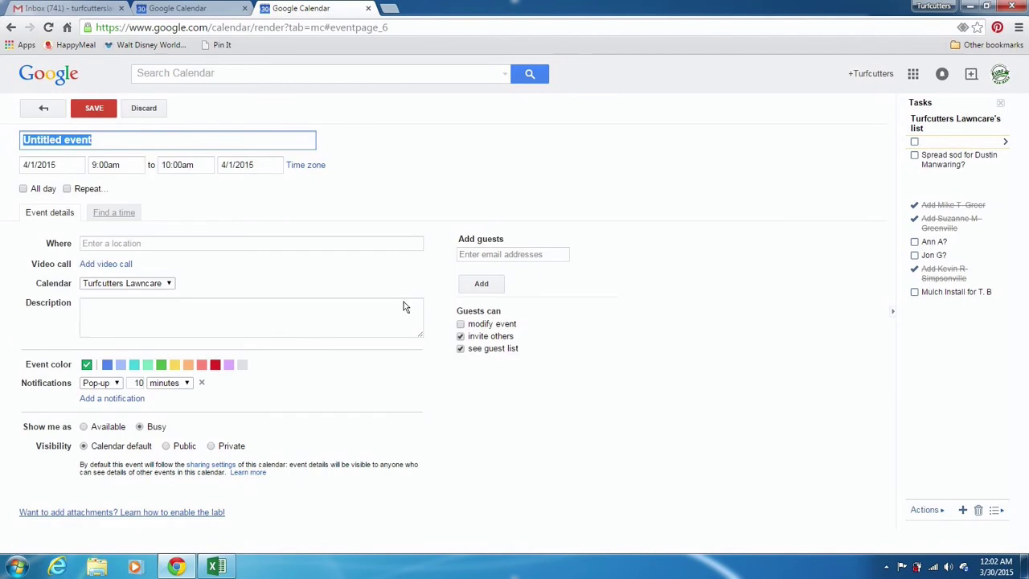
click(182, 166)
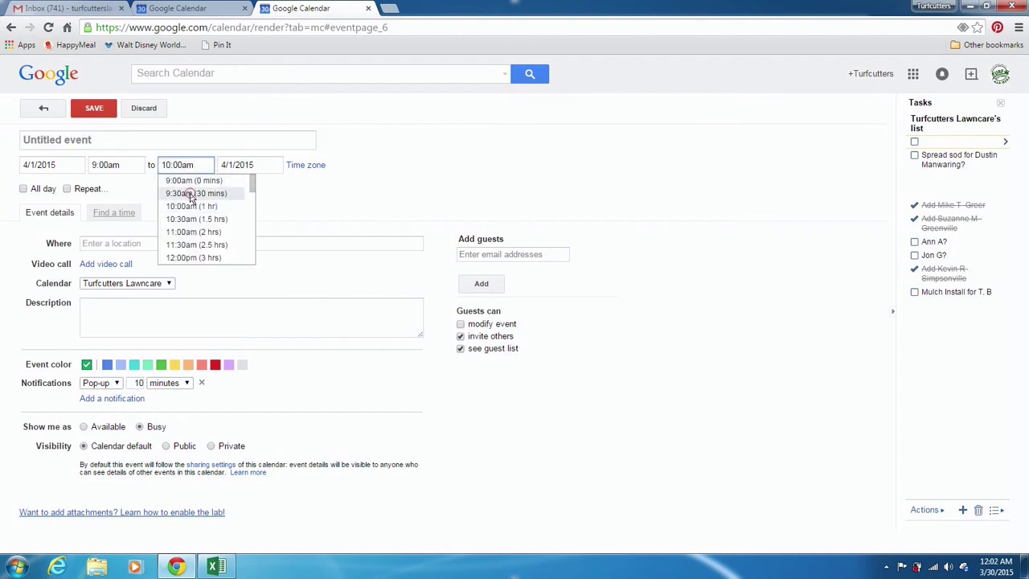
click(187, 194)
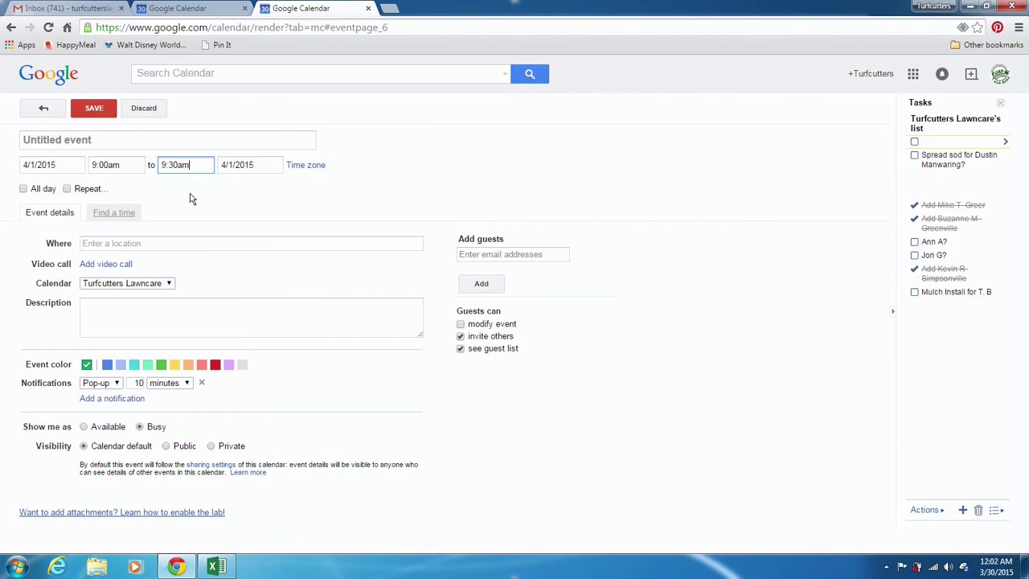
Make the new event repeat every 2 weeks on Wednesday, ending on 4/30/2015, and apply the repeat settings.
click(67, 190)
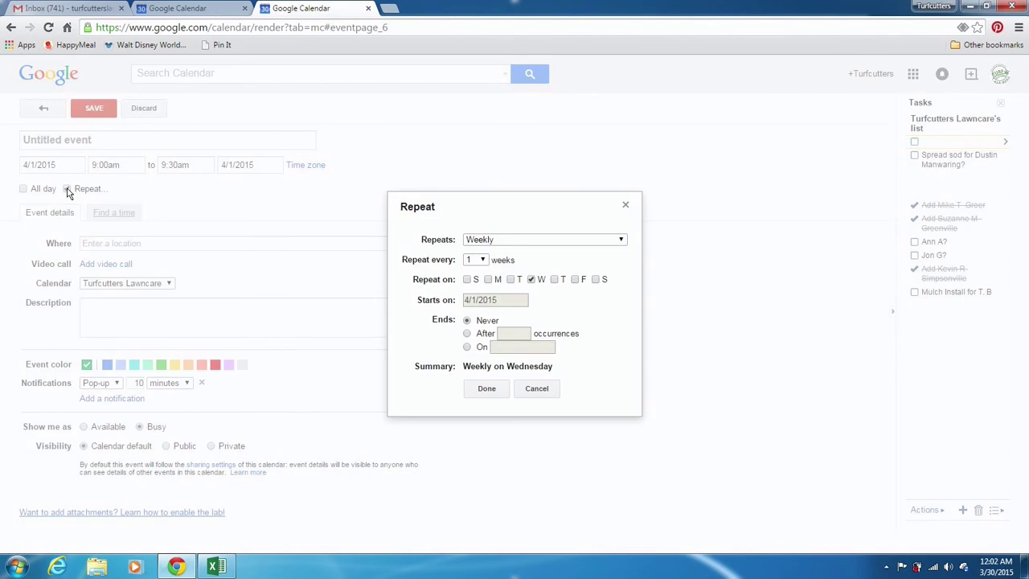
click(483, 260)
click(472, 283)
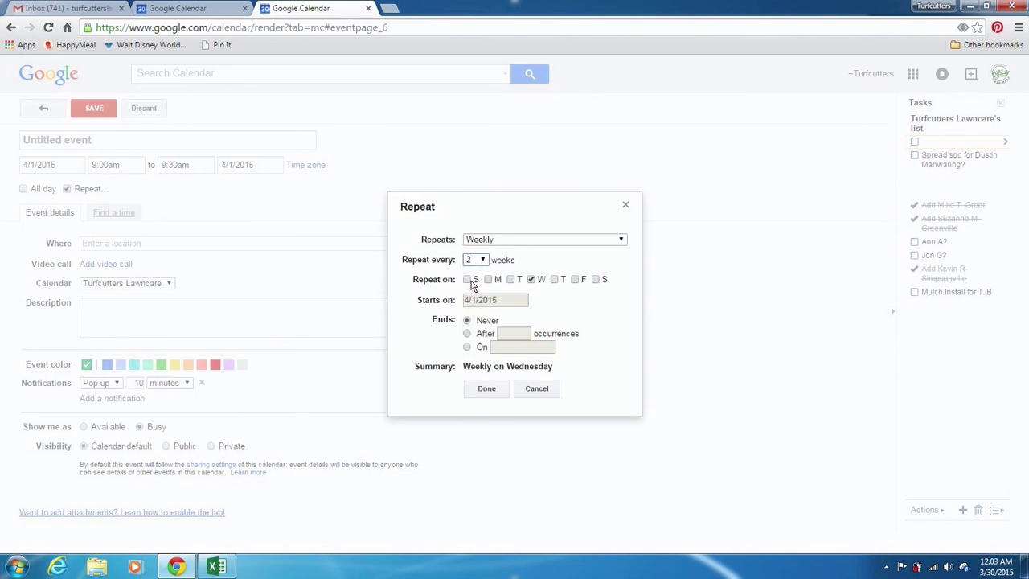
click(466, 348)
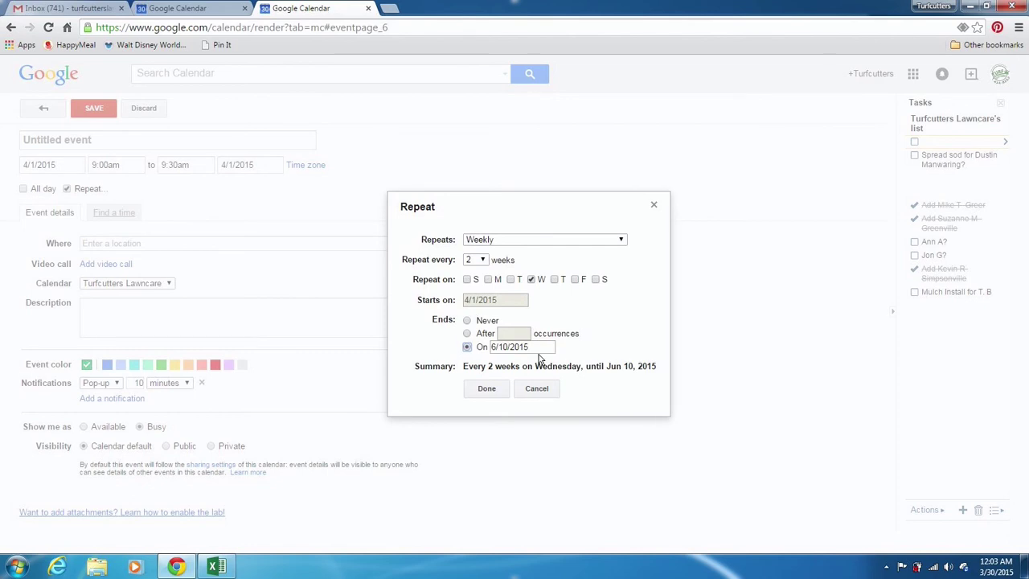
click(508, 349)
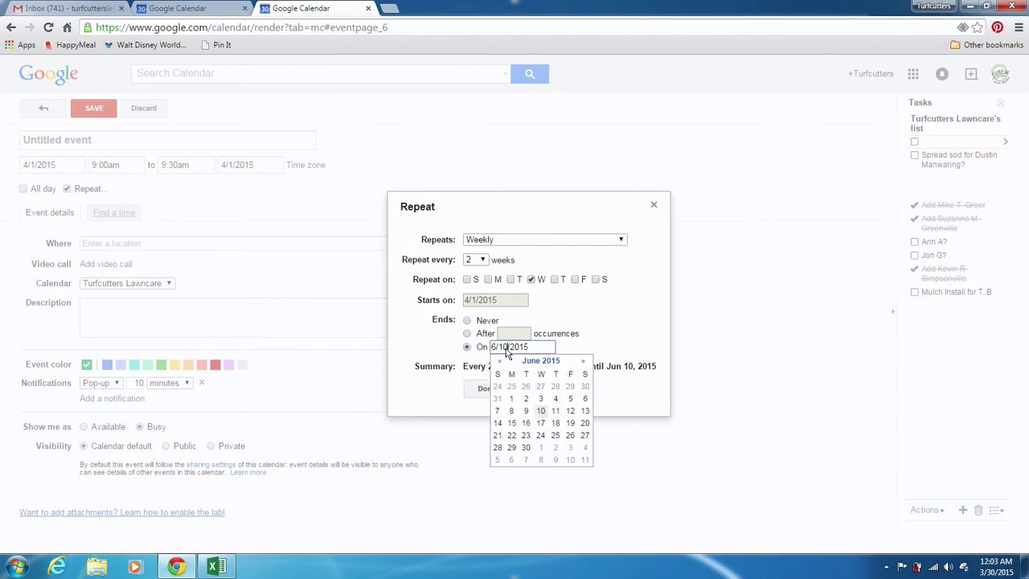
key(BackSpace)
key(BackSpace)
key(BackSpace)
key(BackSpace)
key(BackSpace)
text(4/30)
click(507, 350)
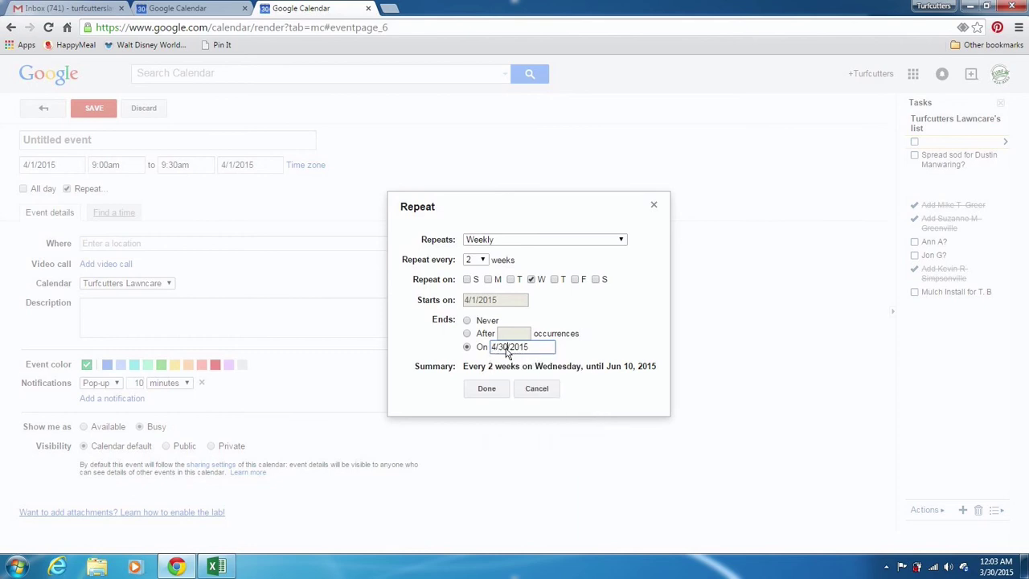
click(486, 388)
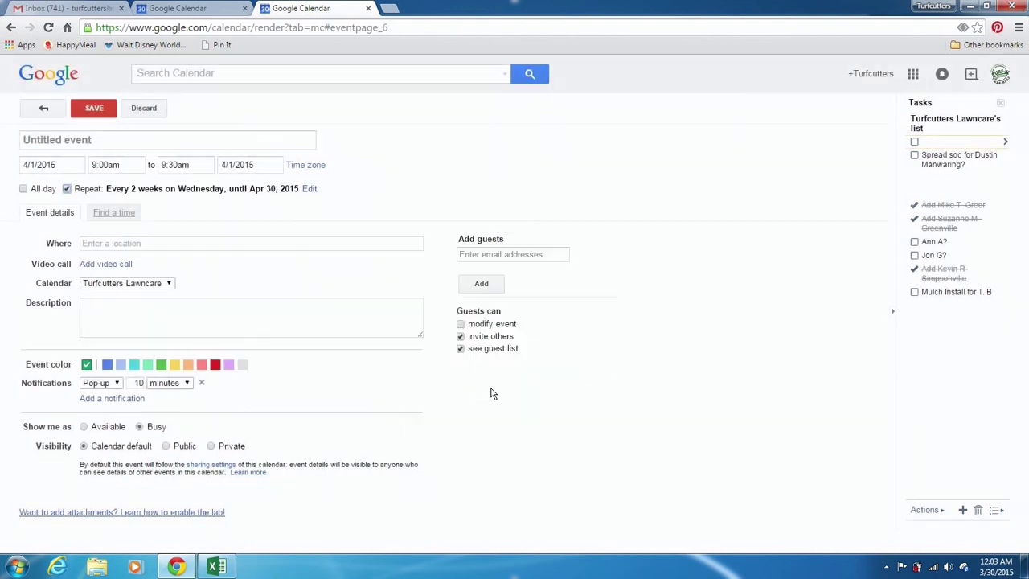
Color the event light purple, remove its pop-up notification, and save it.
click(228, 365)
click(203, 383)
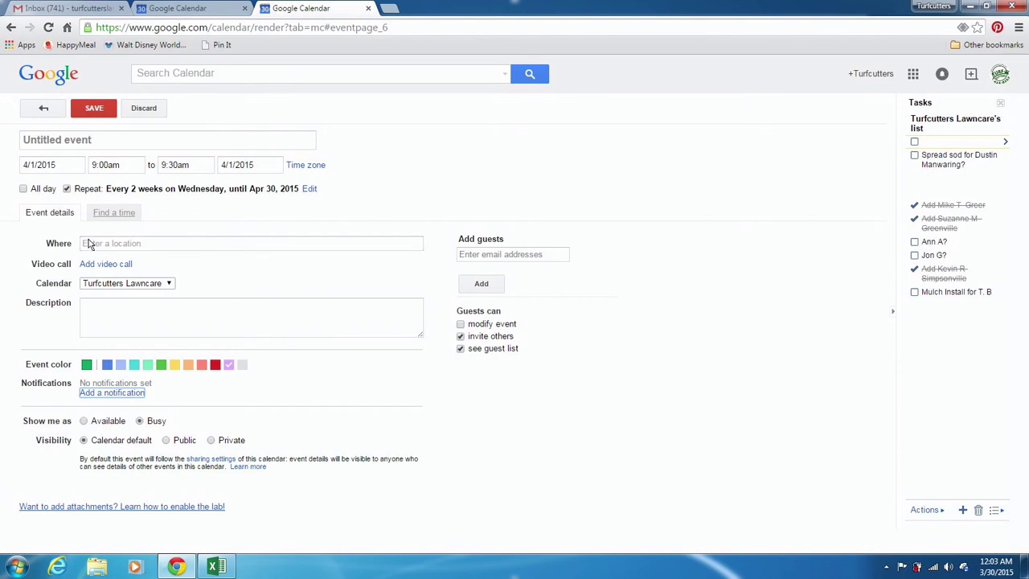
click(97, 110)
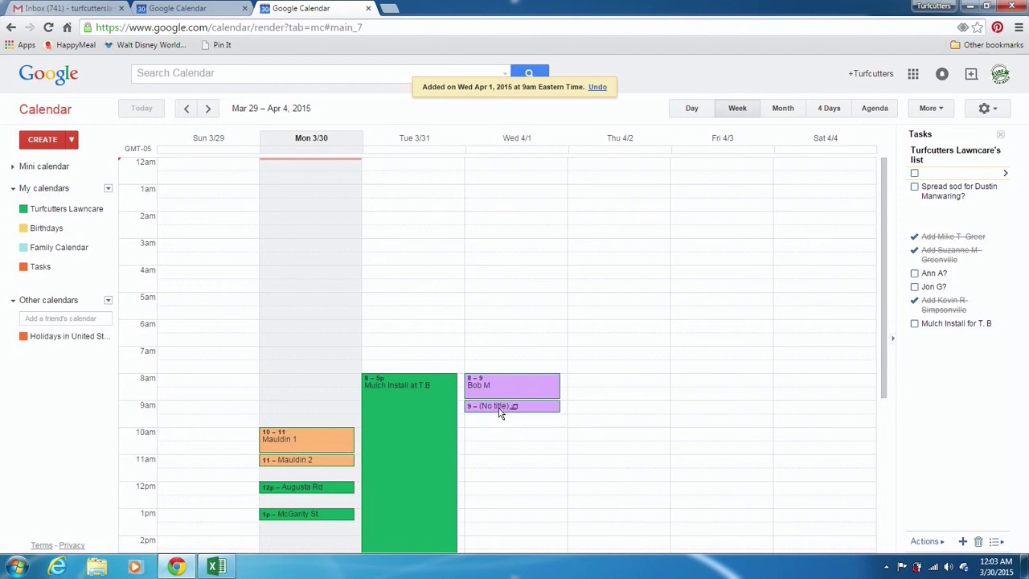
Title the untitled April 1 event with the customer's name and save the change for this and all following events.
click(502, 410)
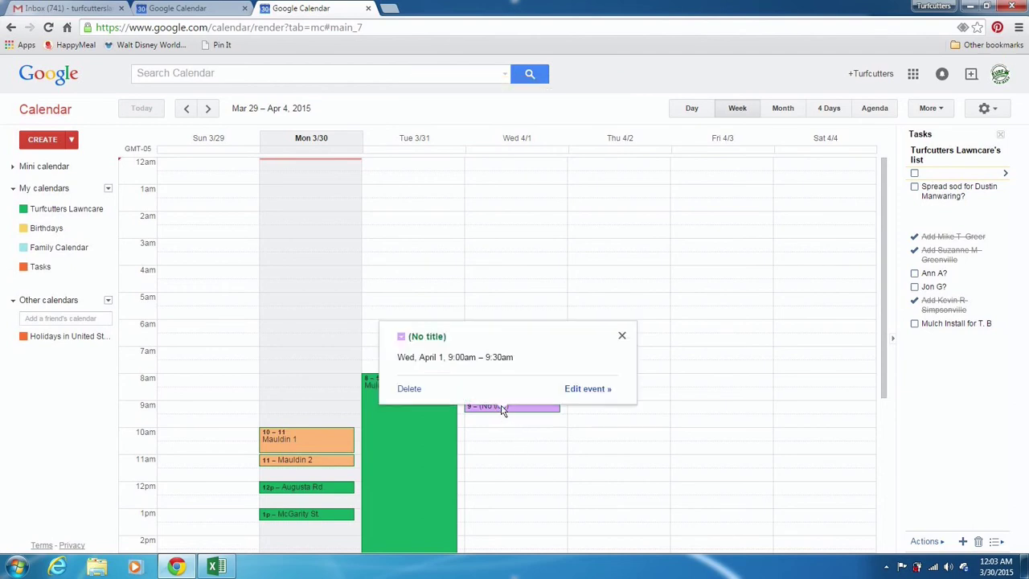
click(582, 392)
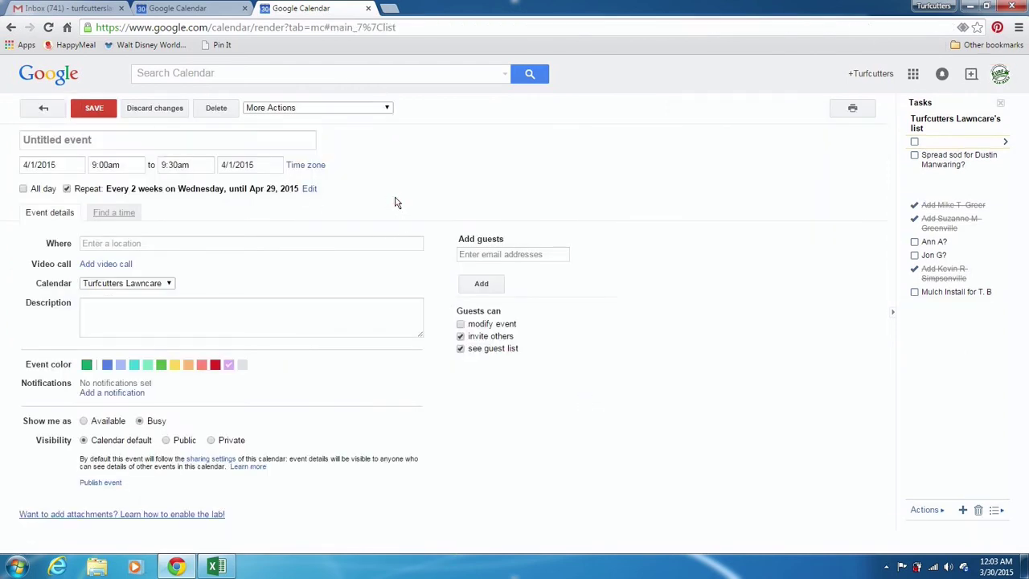
click(298, 140)
key(BackSpace)
text(David I)
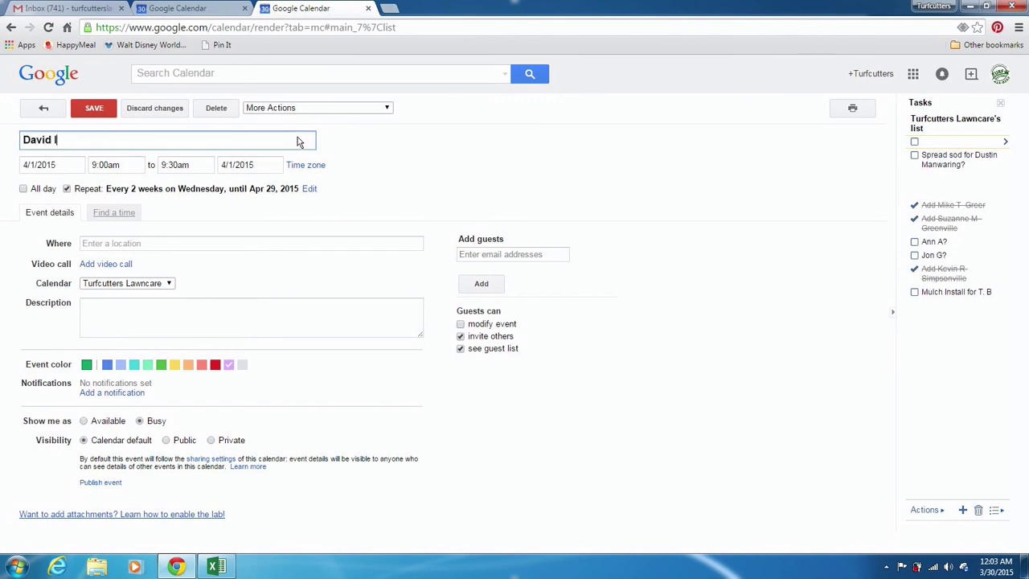
click(96, 113)
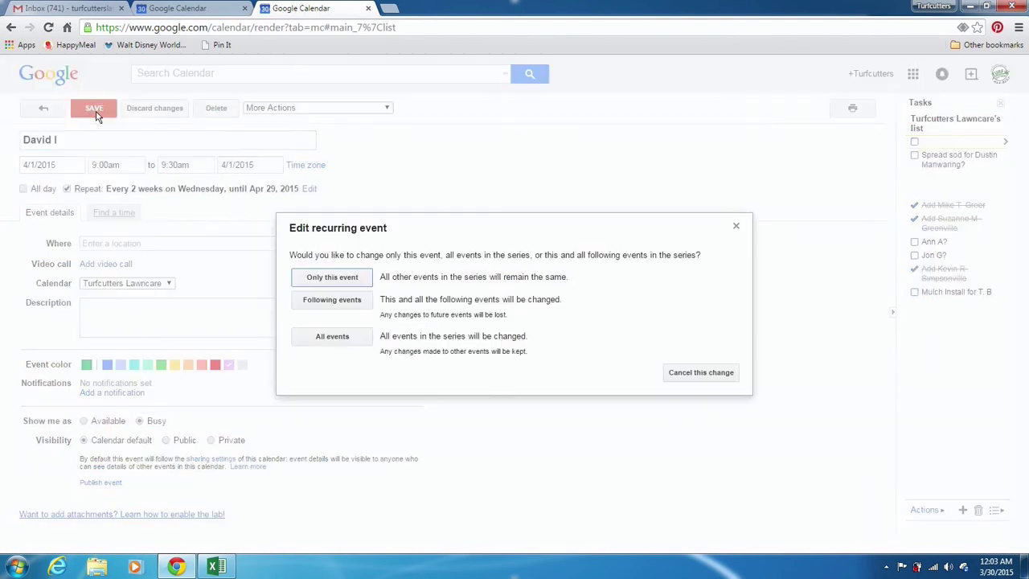
click(337, 300)
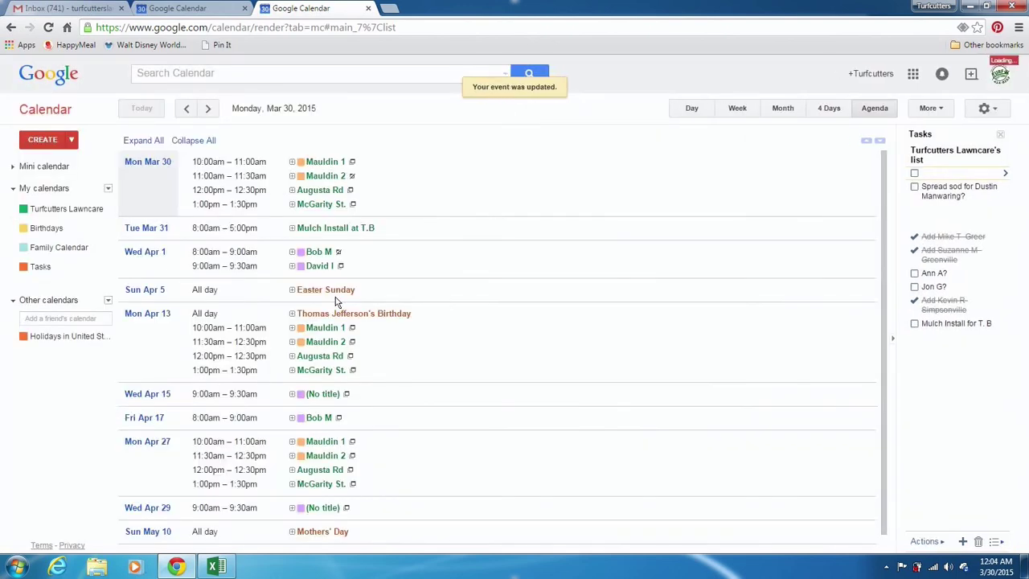
In the April 2015 month view, move the customer's April 29 visit to Friday May 1 and the April 15 visit to Friday April 17.
click(774, 109)
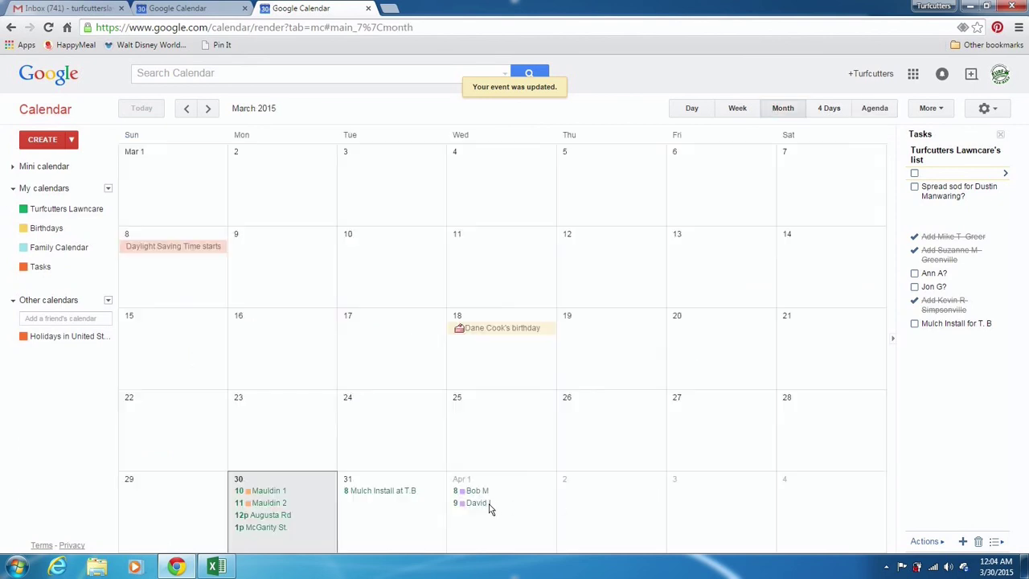
click(212, 113)
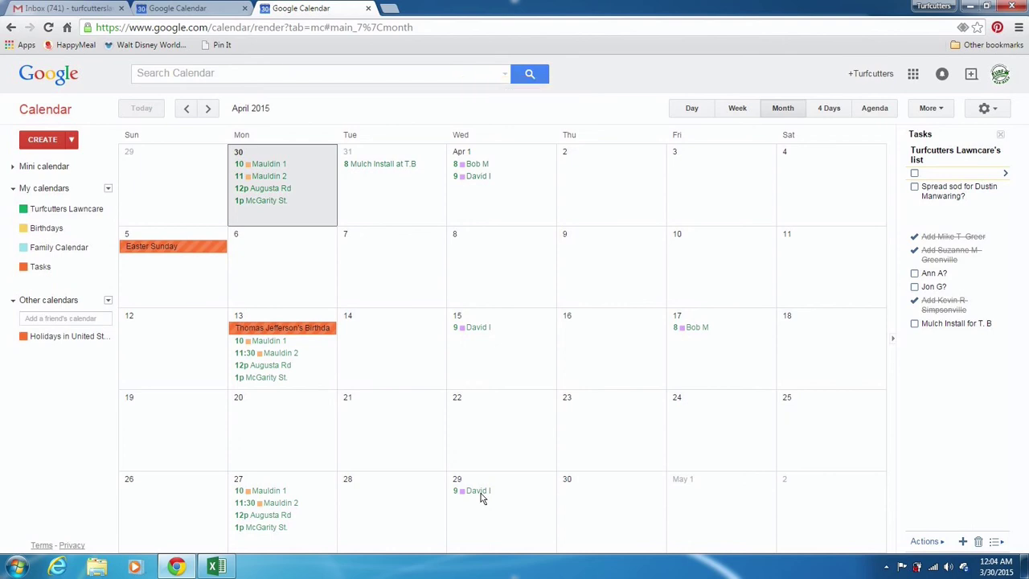
drag(481, 498, 710, 504)
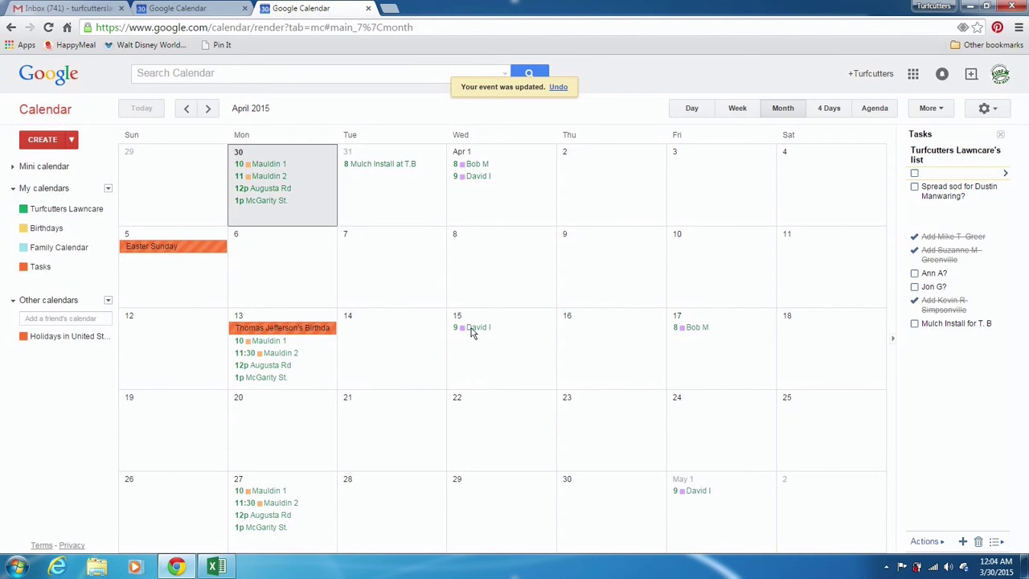
drag(472, 332, 696, 354)
Start a new event on Tuesday May 5, 2015 and title it with the same customer's name.
click(207, 109)
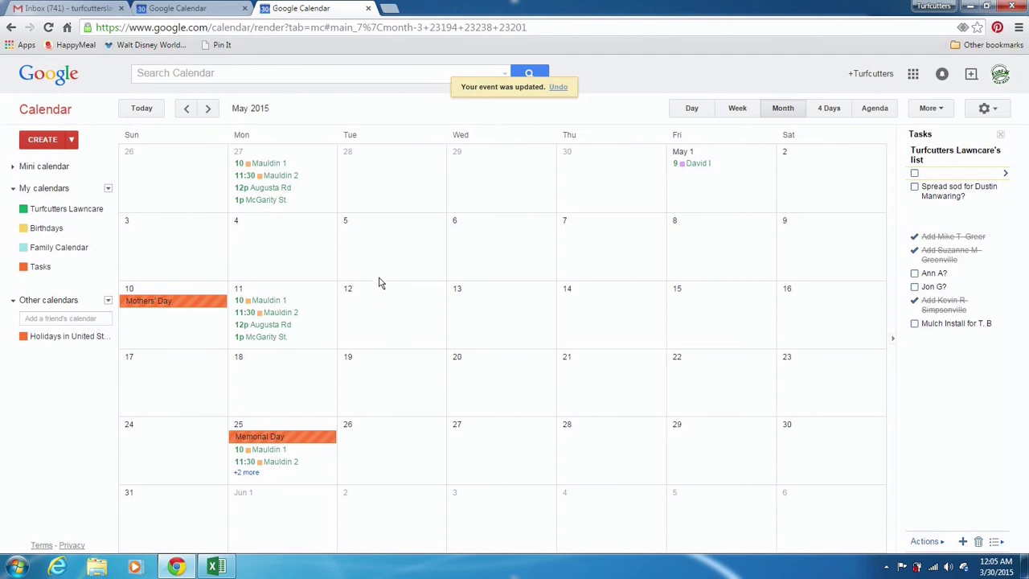
double_click(384, 233)
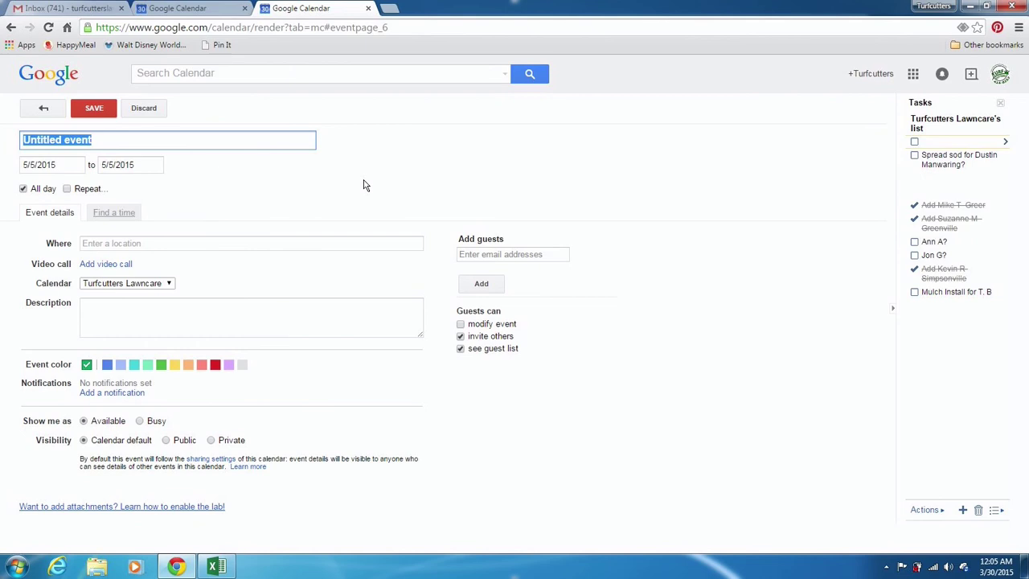
text(David I)
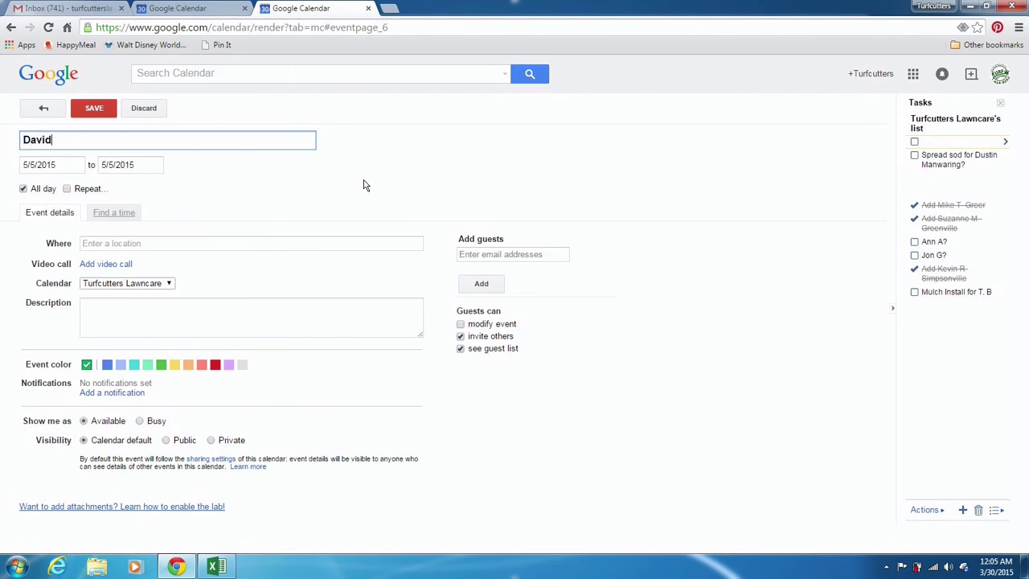
Make the May 5 event repeat weekly on Tuesday and end on 8/31/2015.
click(67, 190)
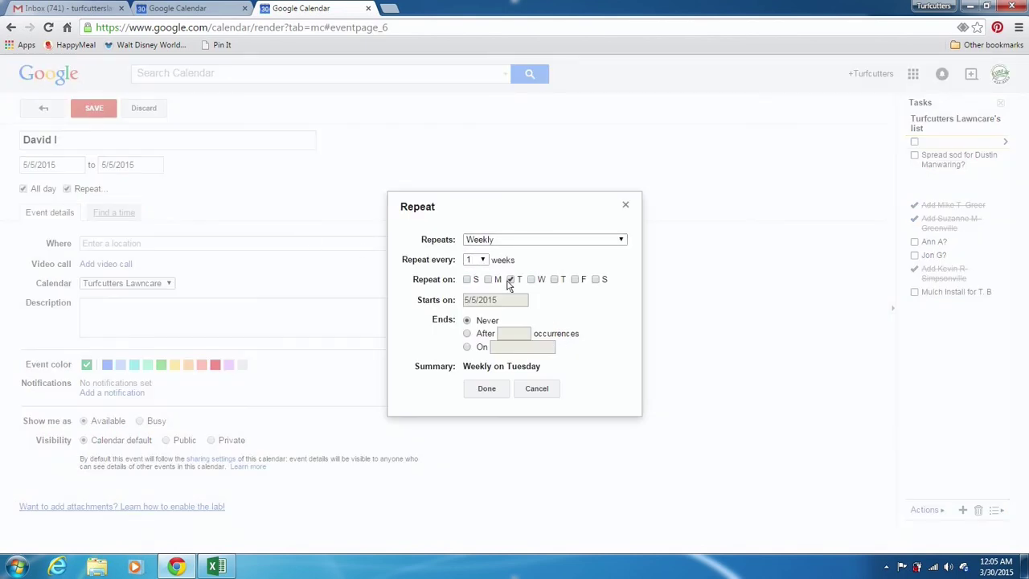
click(466, 348)
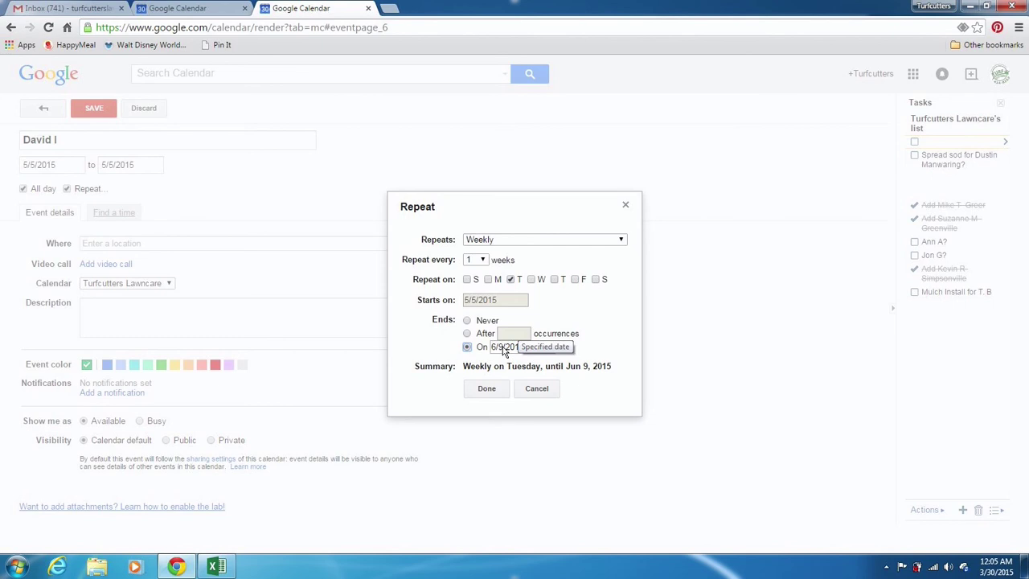
click(504, 350)
key(BackSpace)
key(BackSpace)
key(BackSpace)
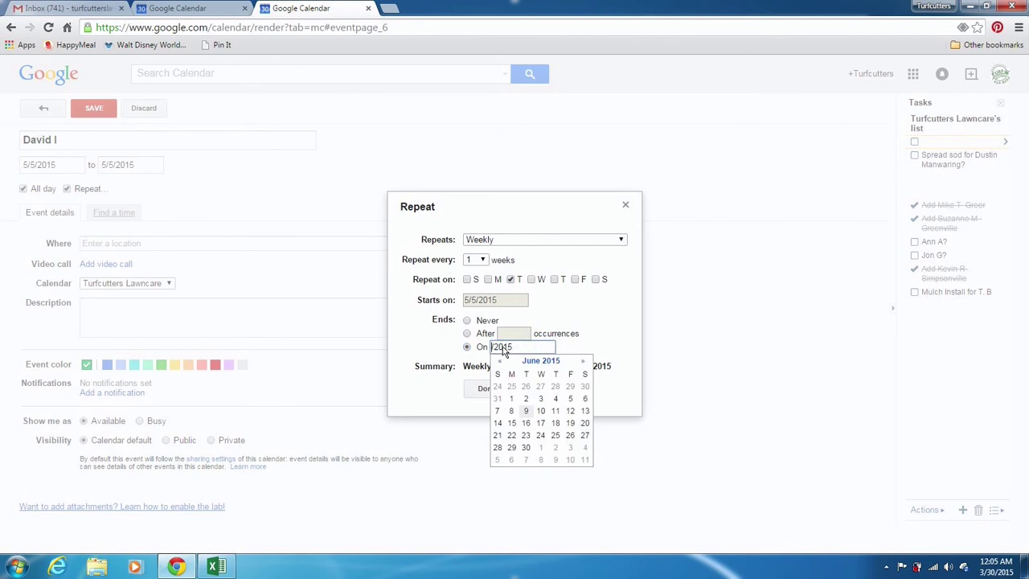
text(8/3)
text(1)
text(31)
click(417, 404)
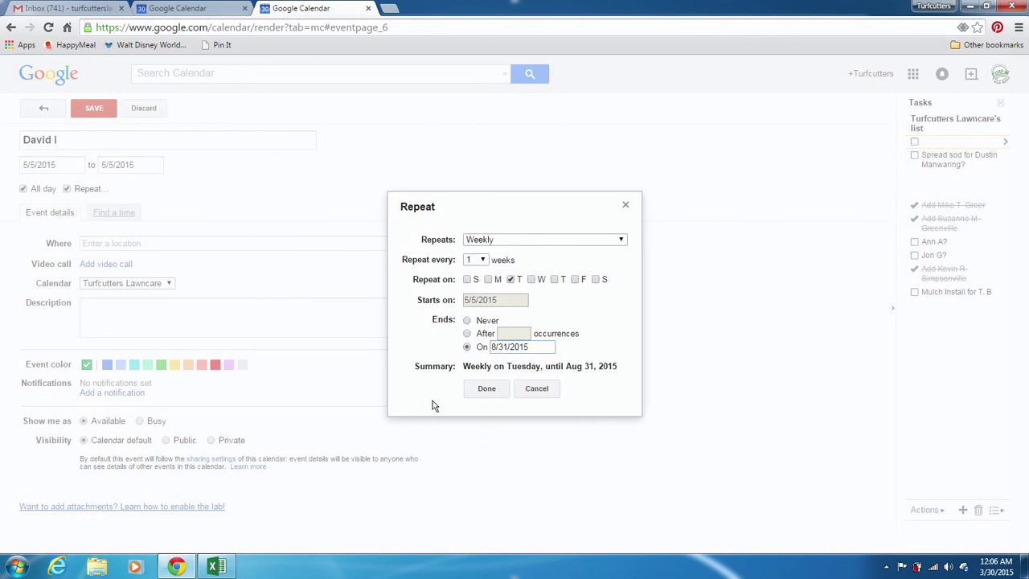
click(485, 390)
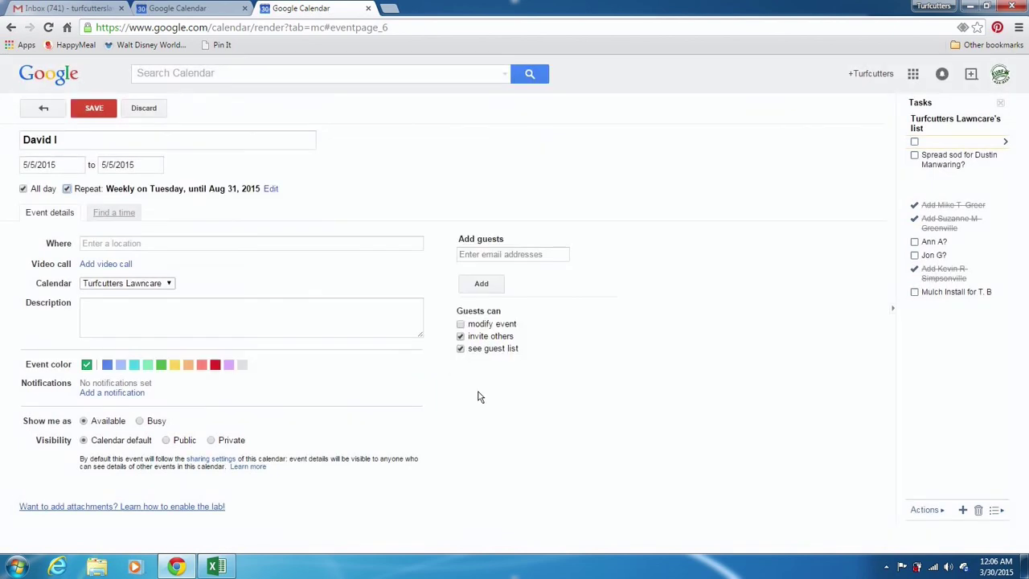
Color the recurring event light purple and save it.
click(228, 365)
click(125, 215)
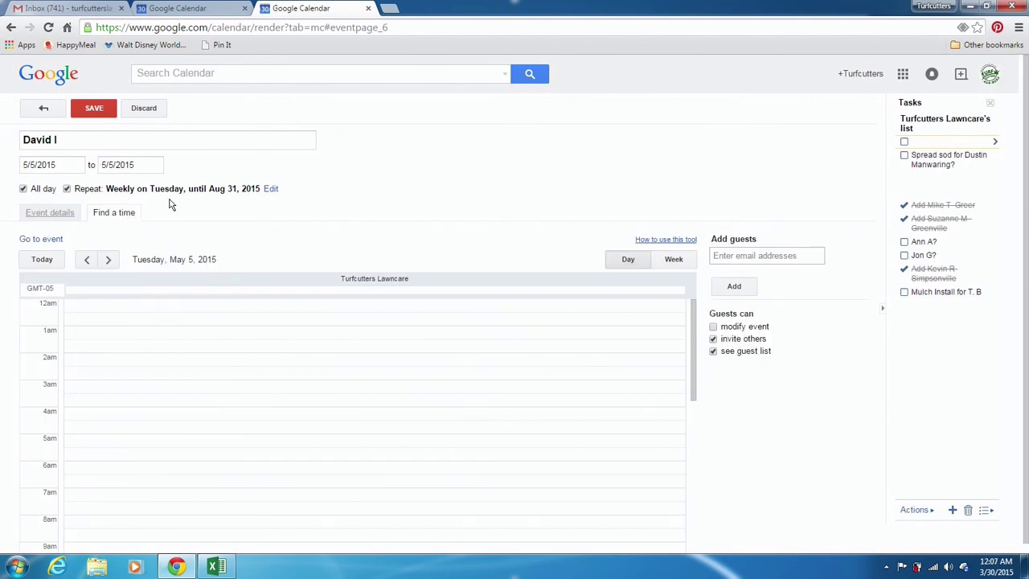
click(62, 212)
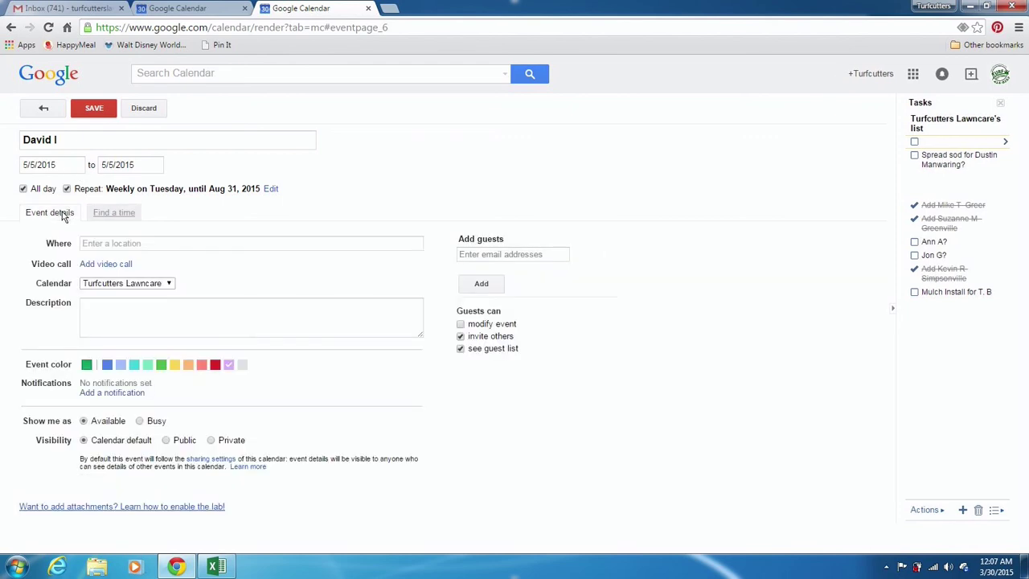
click(95, 108)
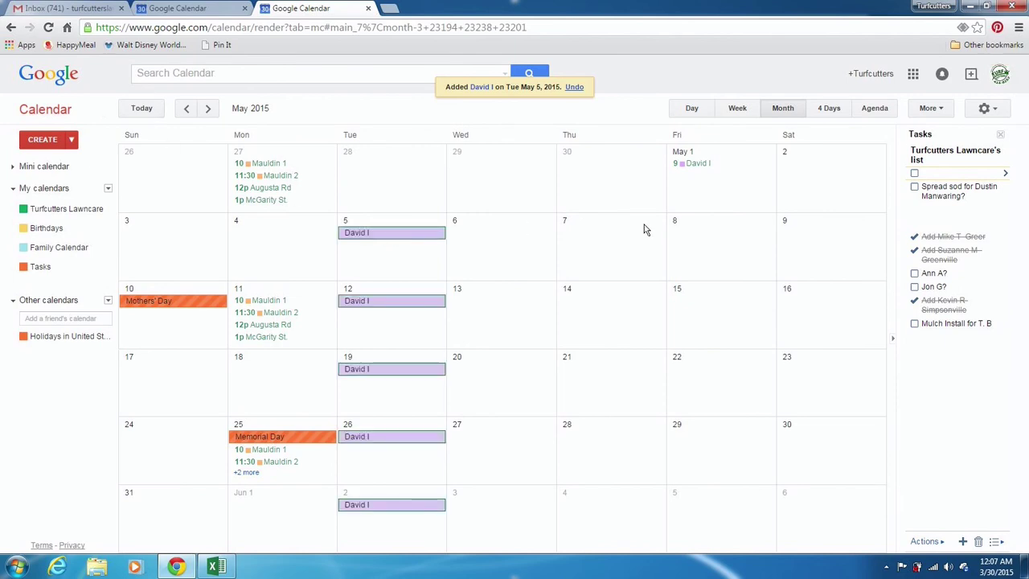
Look at the customer's May 1 visit in the week view and return to the May 2015 month view.
click(738, 109)
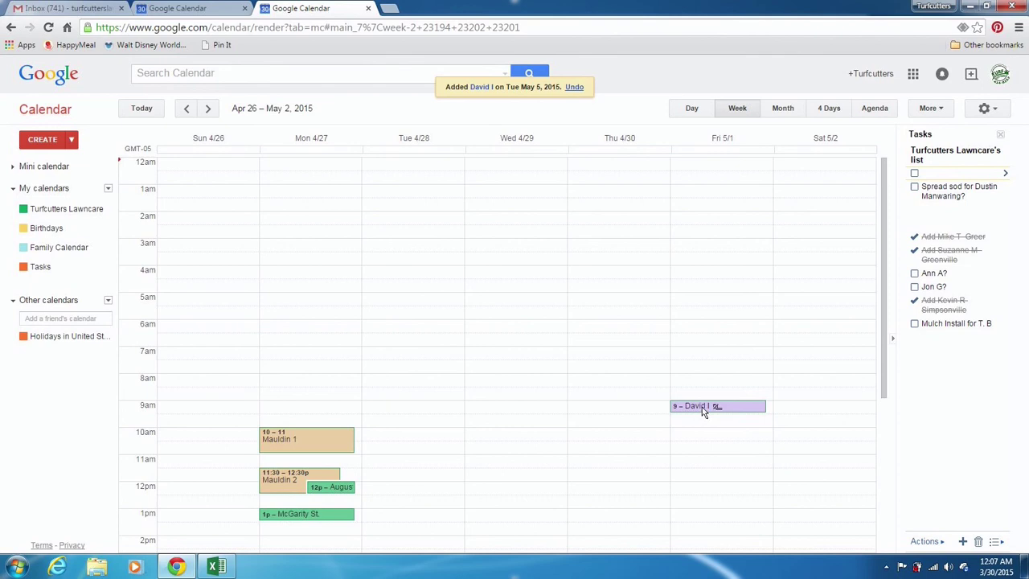
click(776, 114)
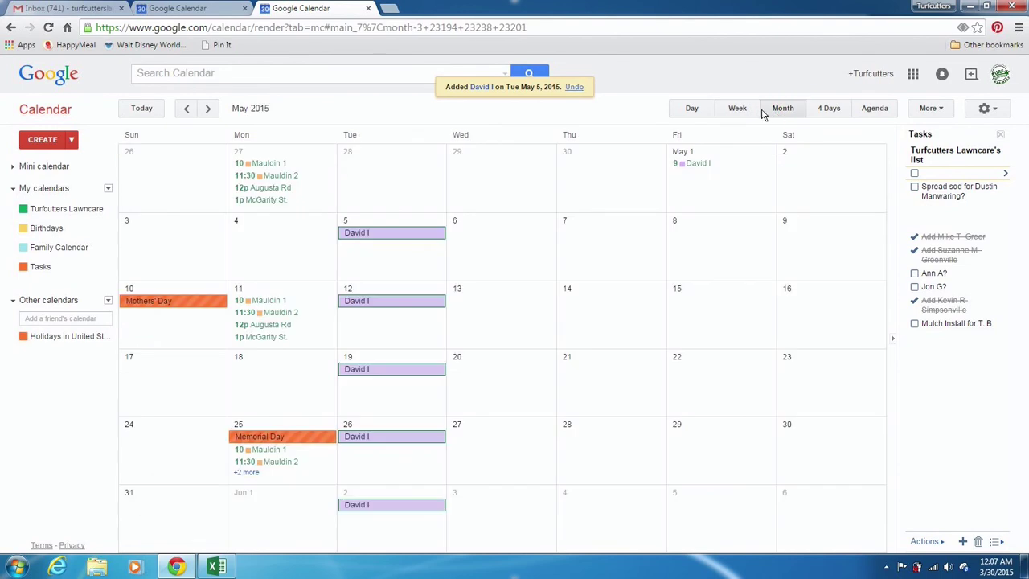
click(744, 114)
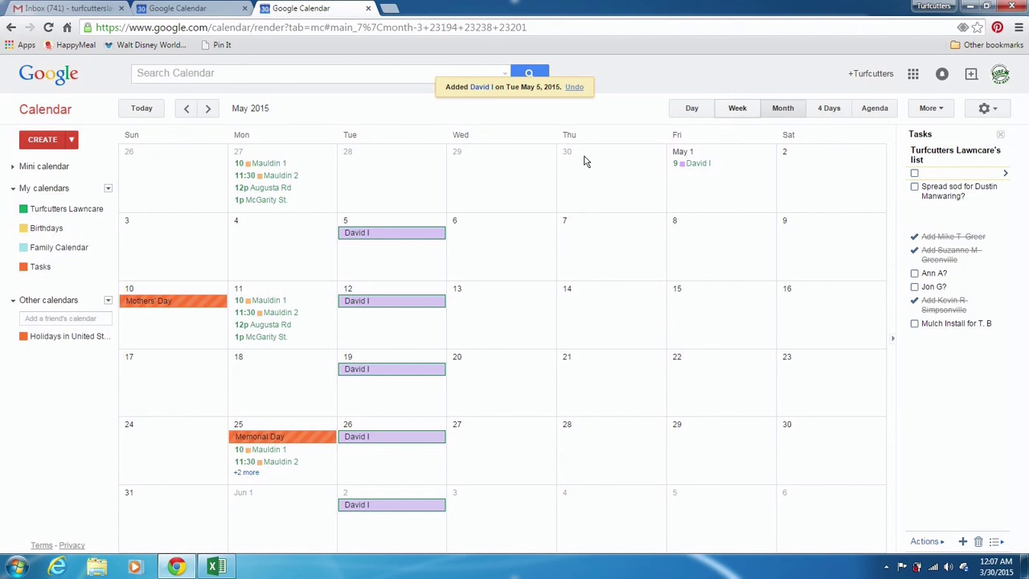
Schedule the customer's May 5 event from 9:00am to 9:30am and save the change for this and all following events.
click(383, 235)
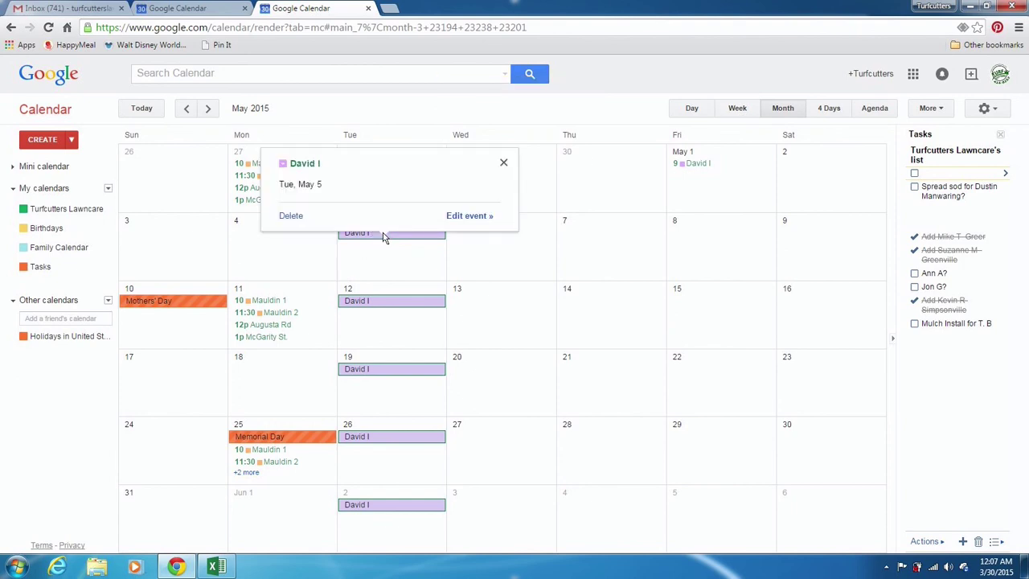
click(451, 218)
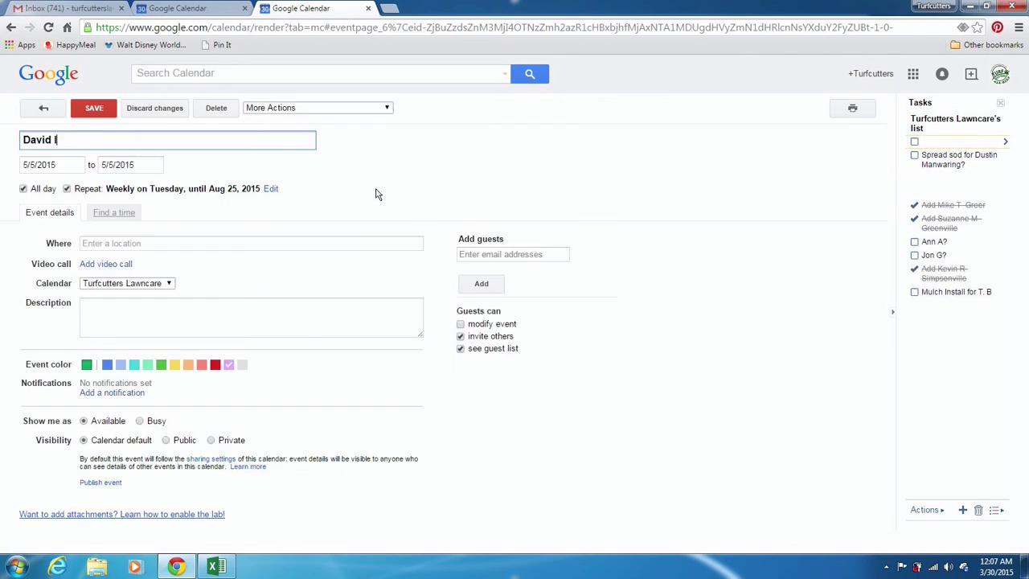
click(123, 213)
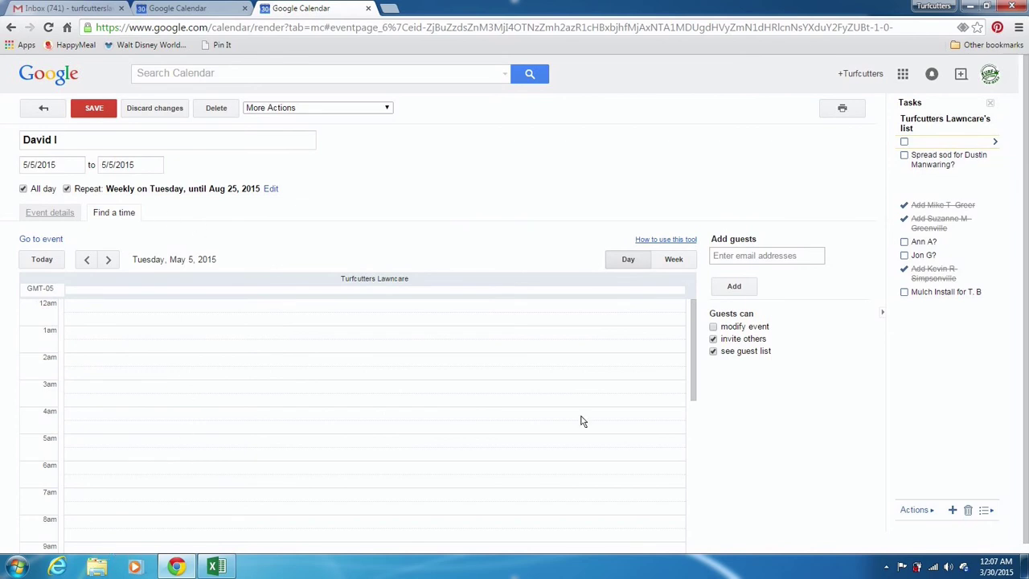
click(694, 384)
drag(694, 385, 694, 429)
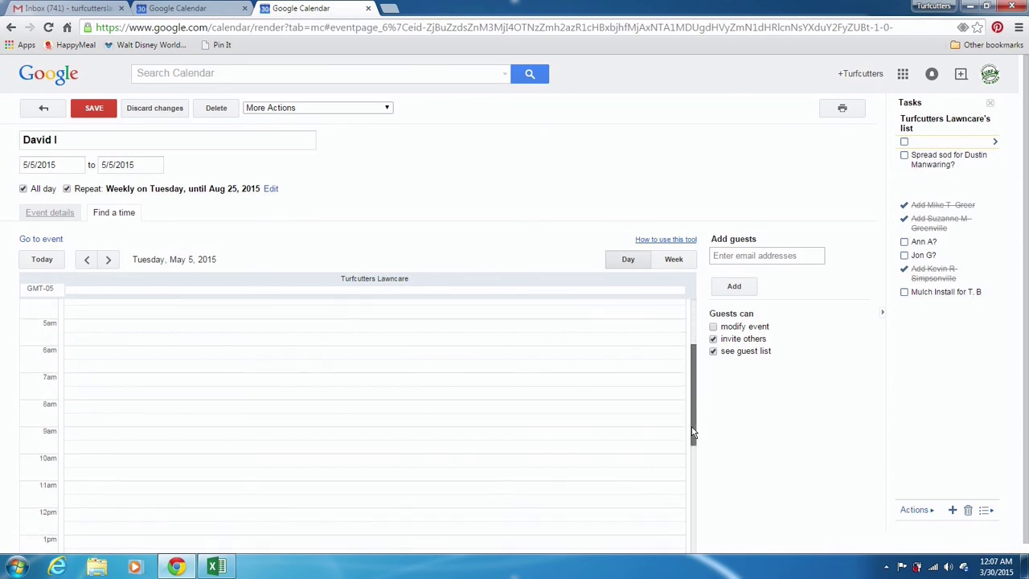
click(145, 435)
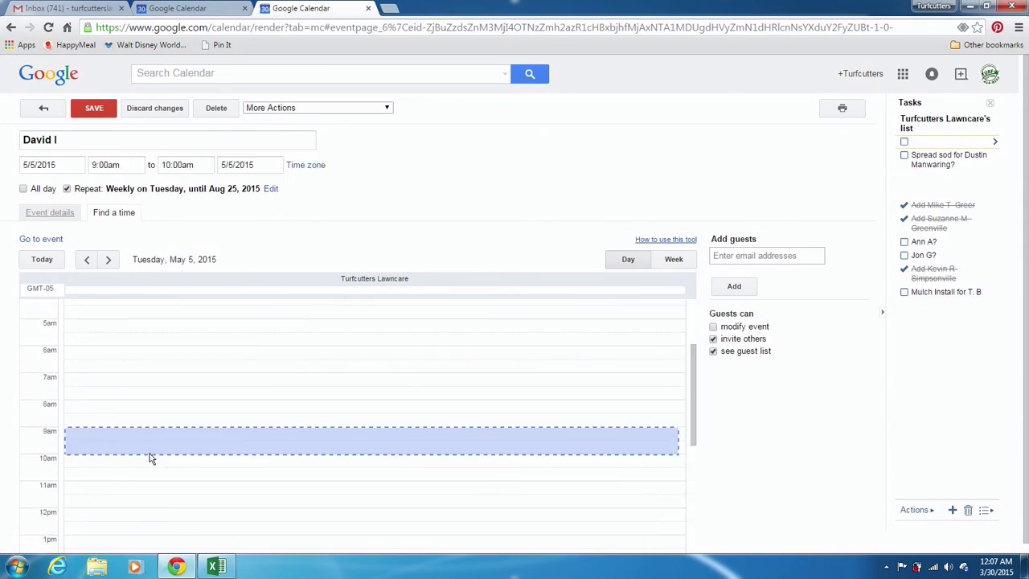
click(150, 451)
drag(150, 452, 154, 442)
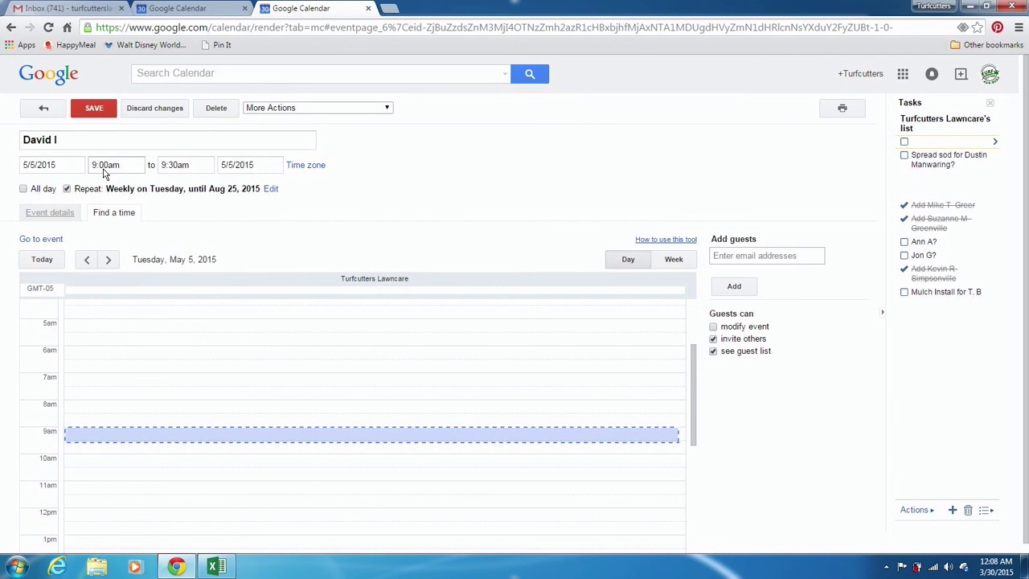
click(100, 112)
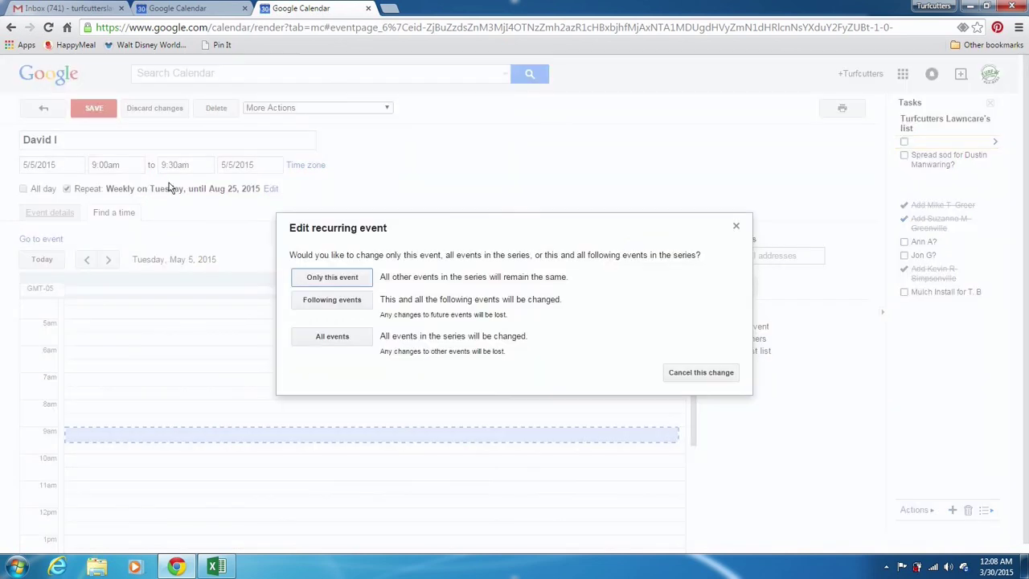
click(330, 302)
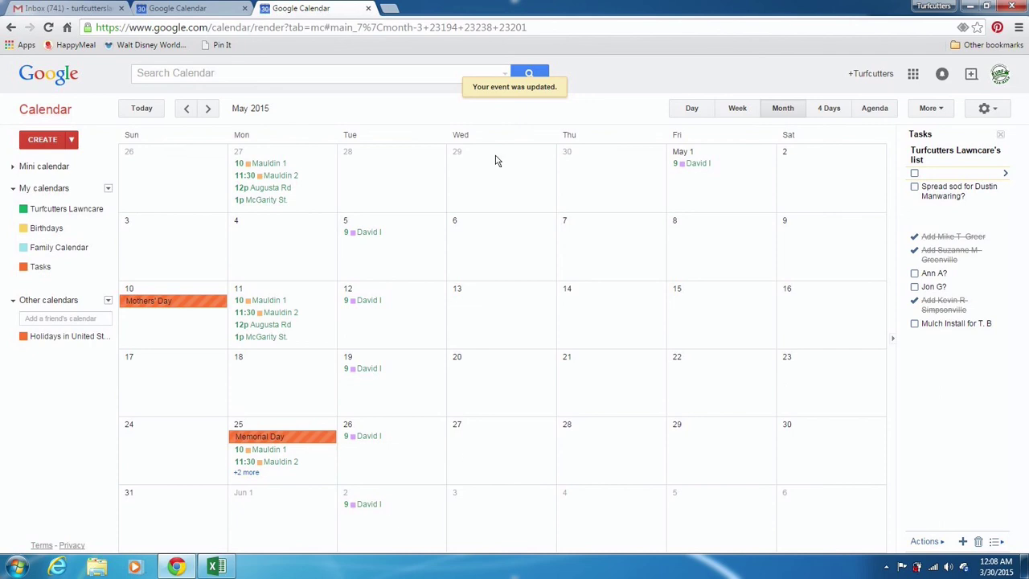
Review the customer's weekly Tuesday visits in the month views through August 2015, check April, and return to May.
click(209, 109)
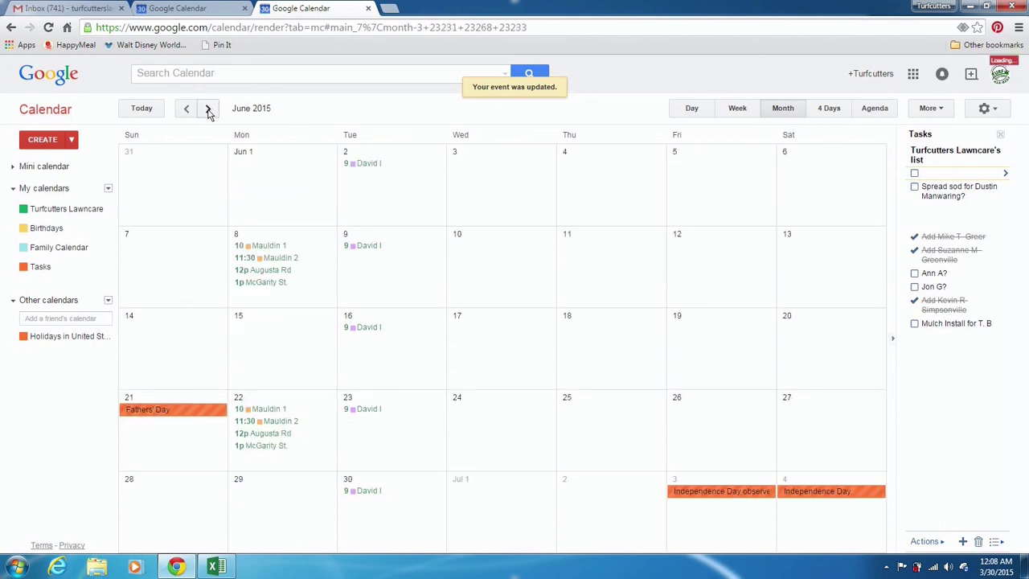
click(208, 109)
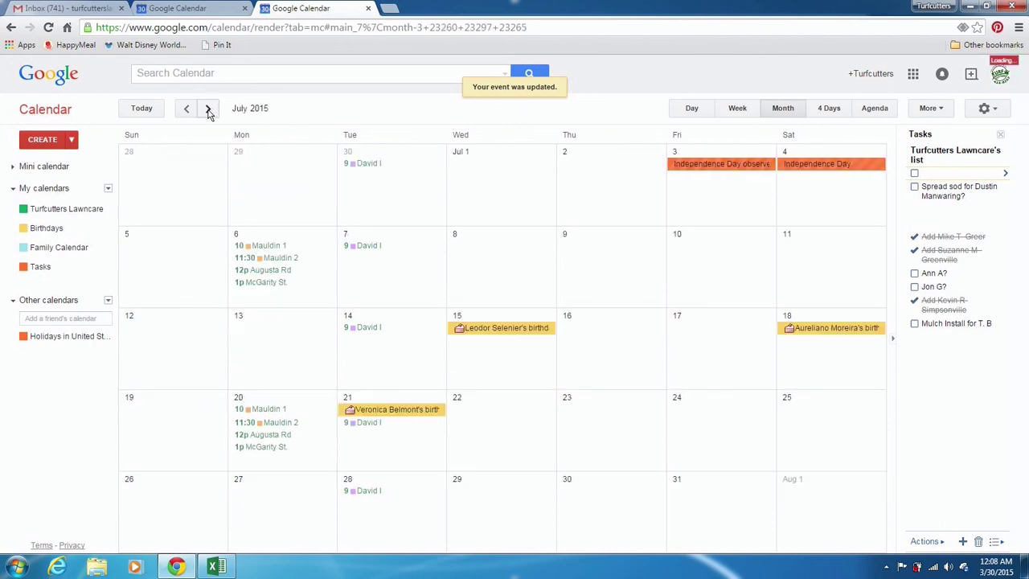
click(208, 110)
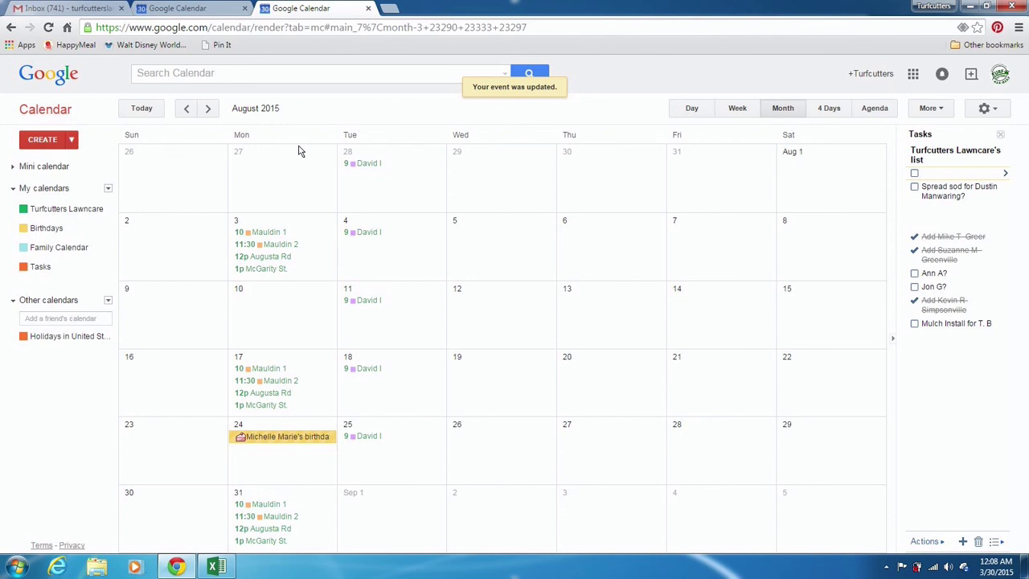
click(187, 110)
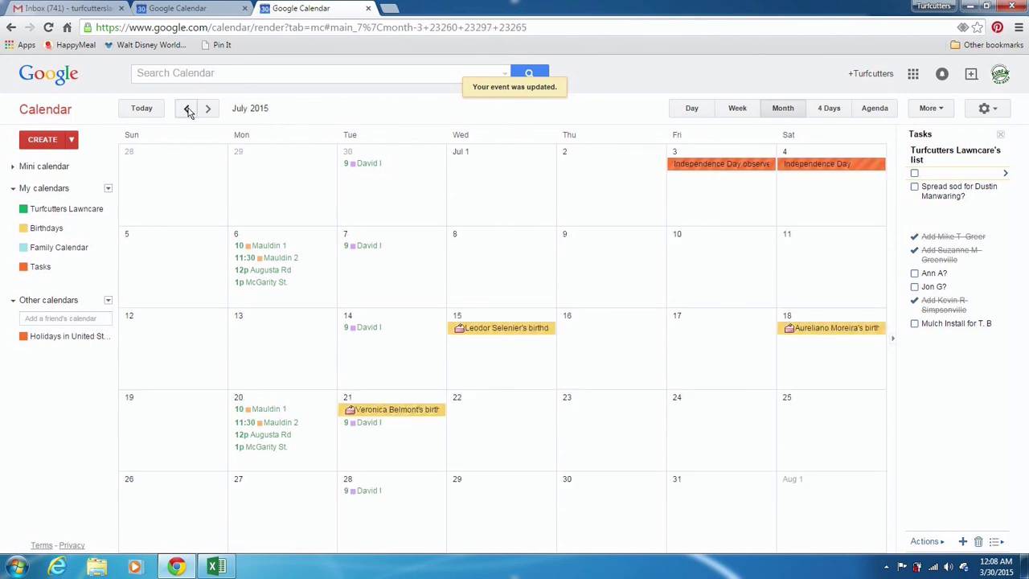
click(188, 110)
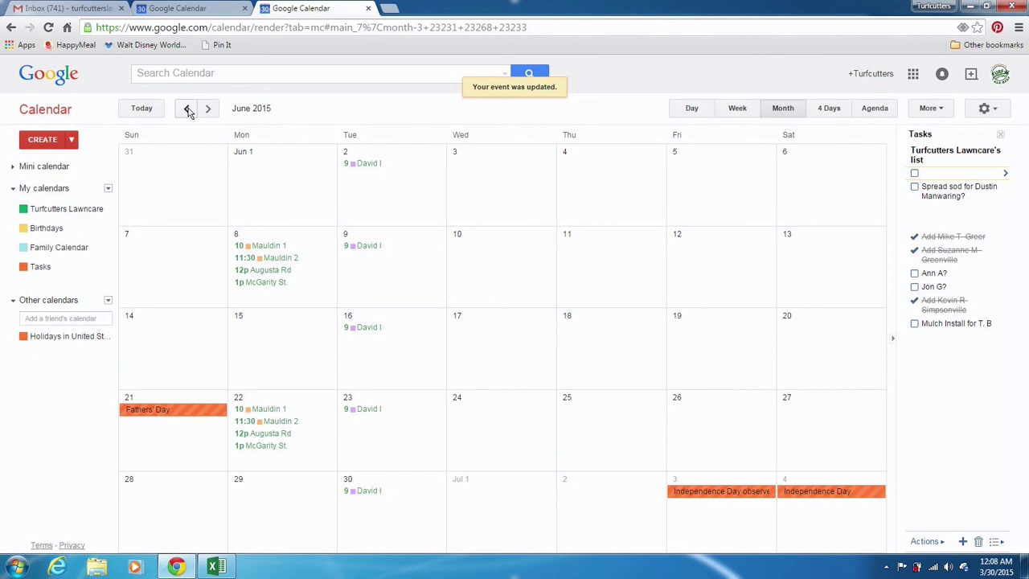
click(189, 110)
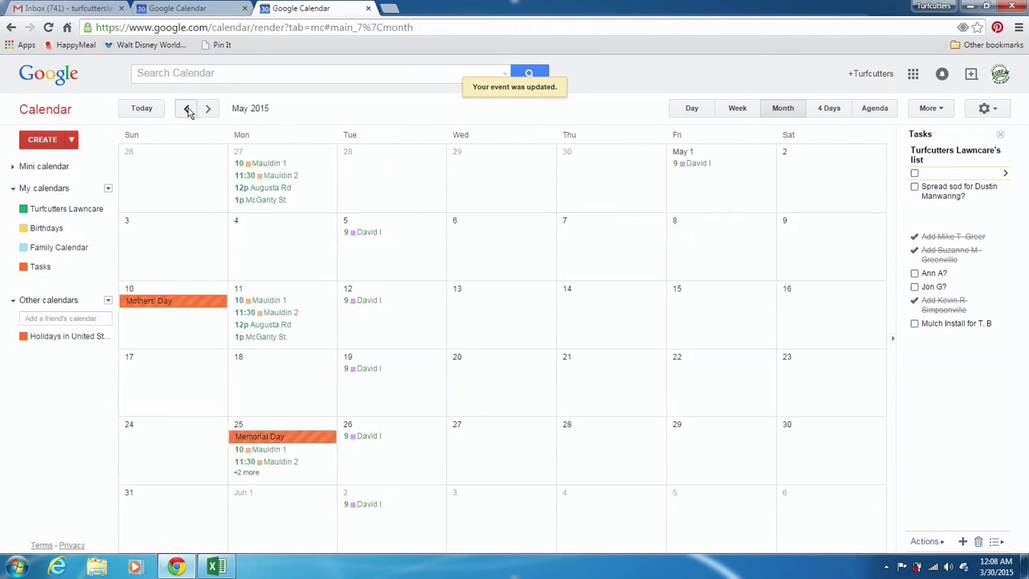
click(188, 110)
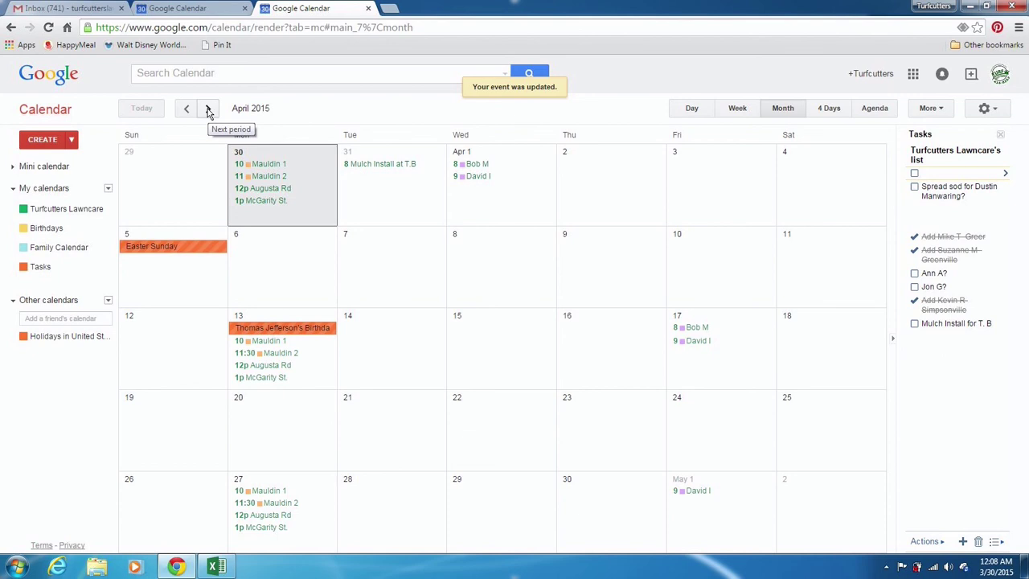
click(207, 111)
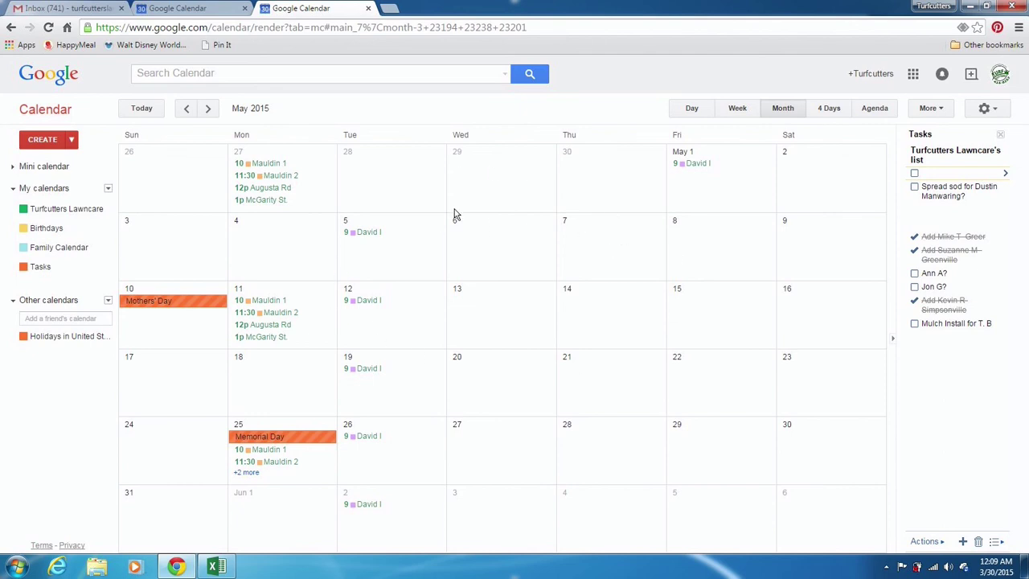
click(887, 567)
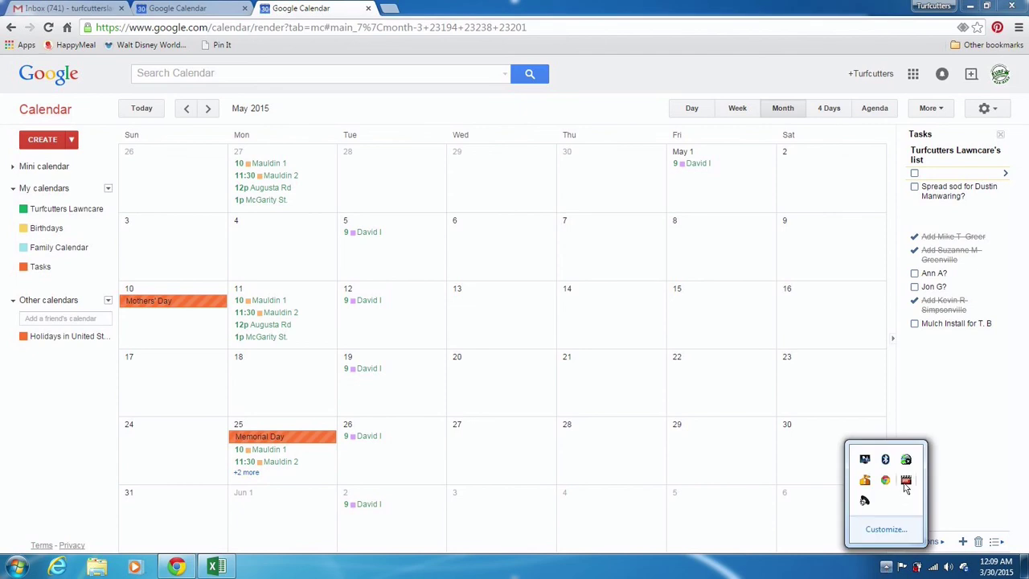